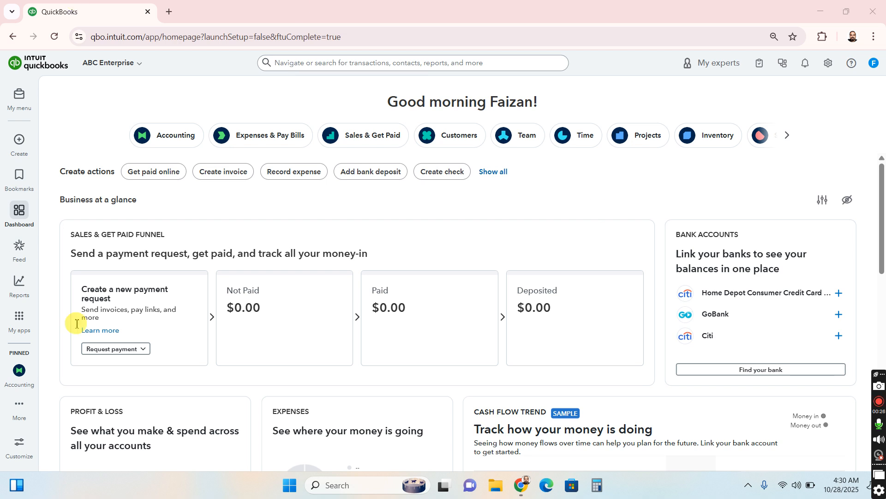
# Create a new expense transaction and close its autofill pane
pyautogui.click(19, 152)
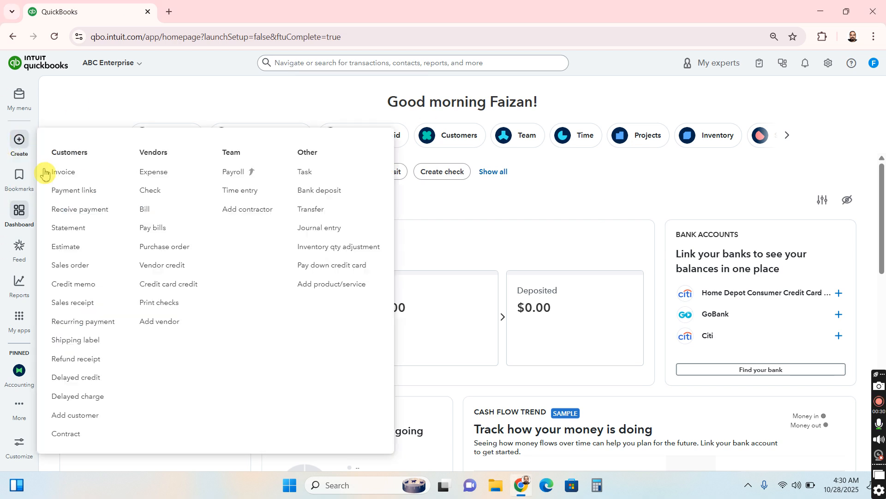
pyautogui.click(153, 173)
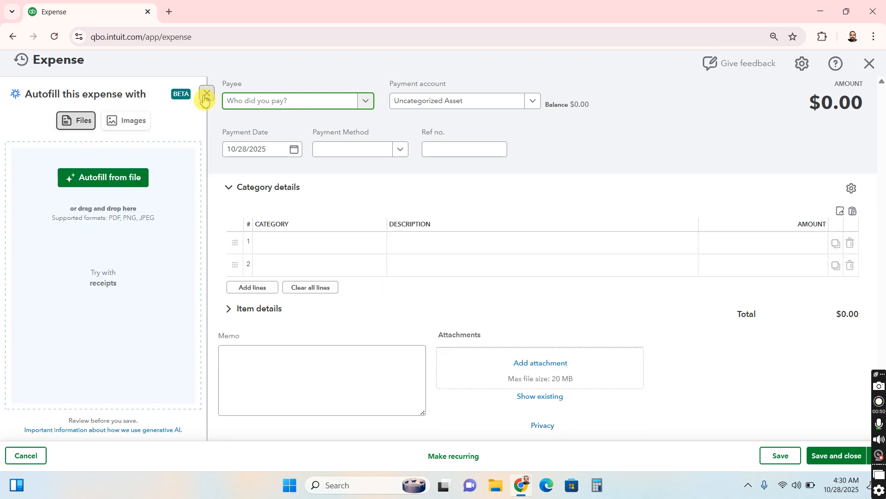
pyautogui.click(204, 98)
# Add a new payee of contact type Vendor with the company name "Insurance provider" and save it
pyautogui.click(144, 100)
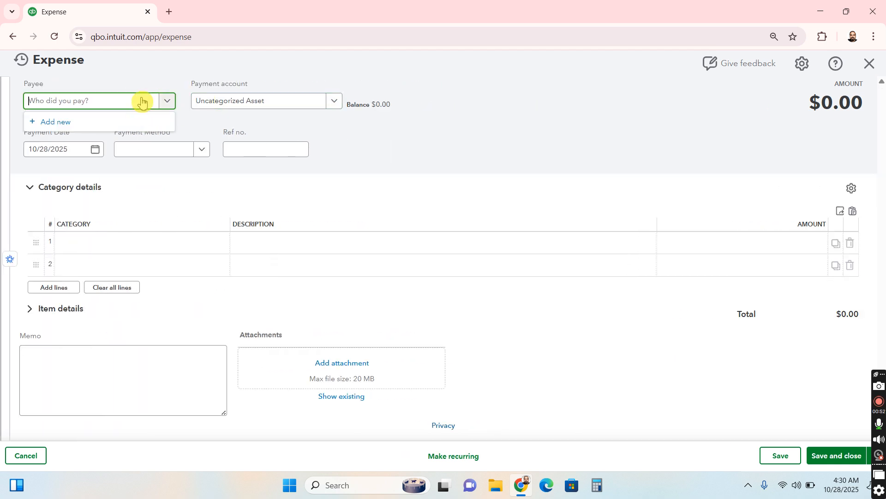
pyautogui.click(90, 125)
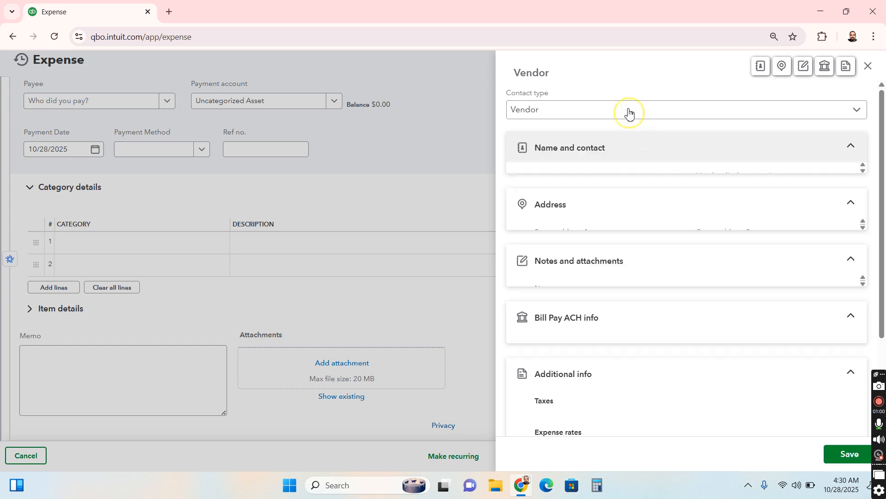
pyautogui.click(629, 112)
pyautogui.click(628, 112)
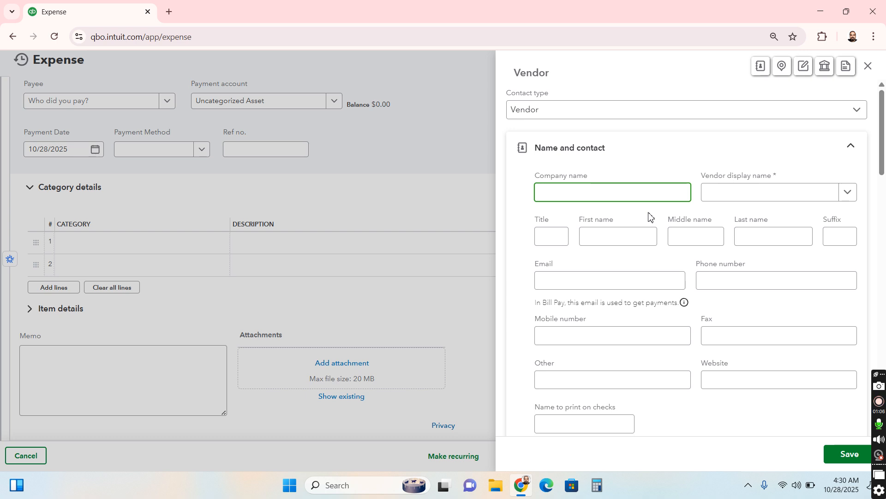
pyautogui.click(673, 193)
pyautogui.write('IN')
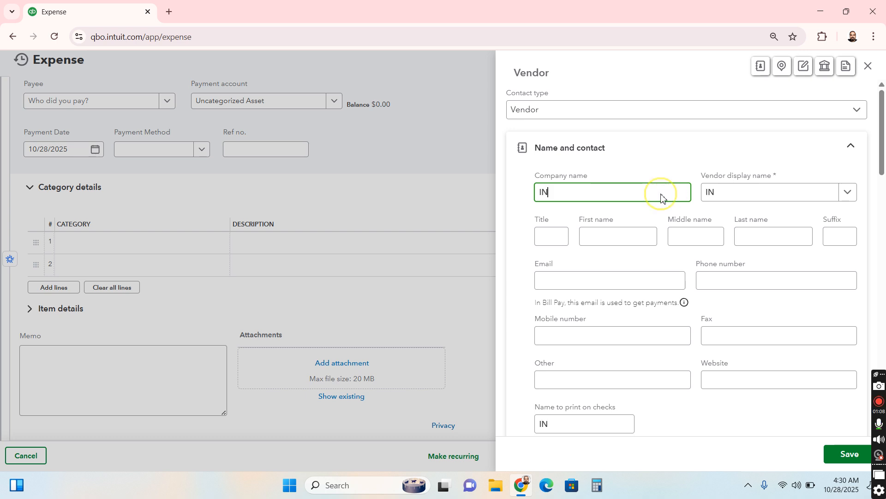
pyautogui.write('su')
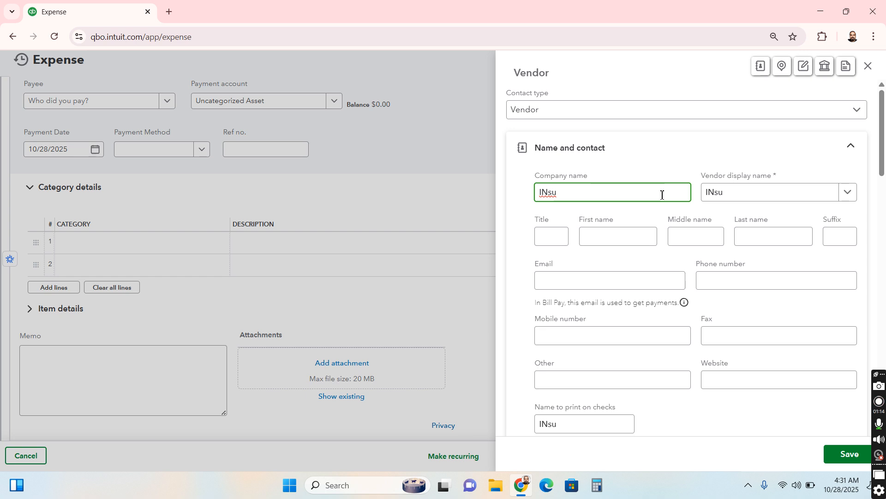
pyautogui.press('BackSpace')
pyautogui.press('BackSpace')
pyautogui.press('BackSpace')
pyautogui.write('nsura')
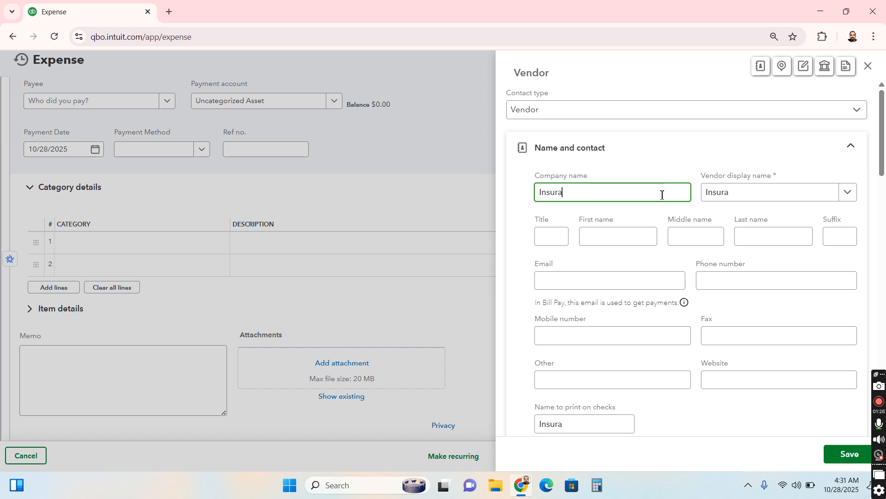
pyautogui.write('nce')
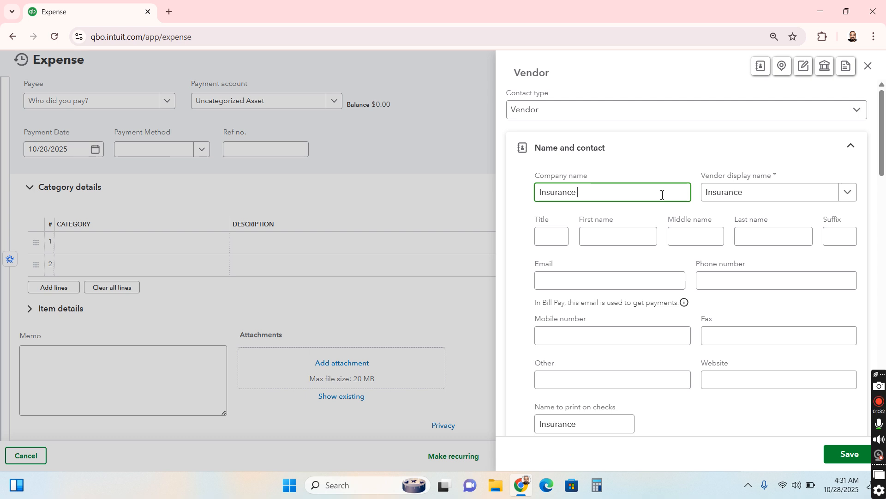
pyautogui.write('provider')
pyautogui.click(631, 191)
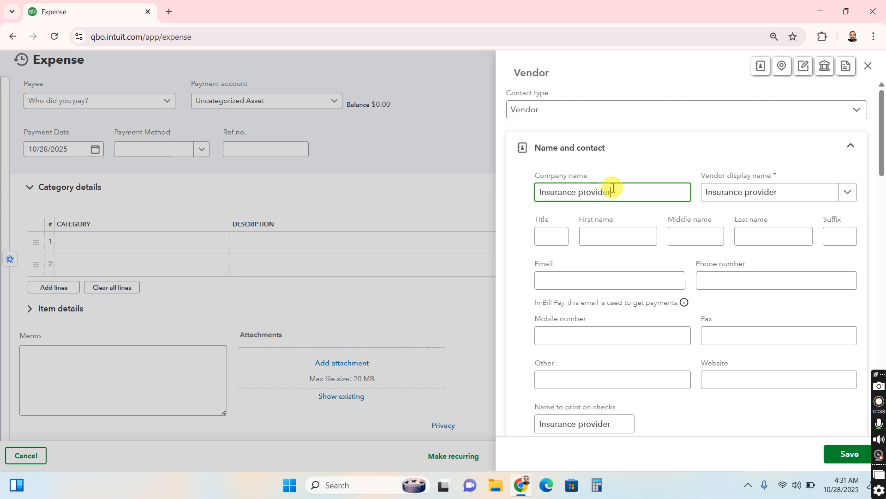
pyautogui.click(848, 454)
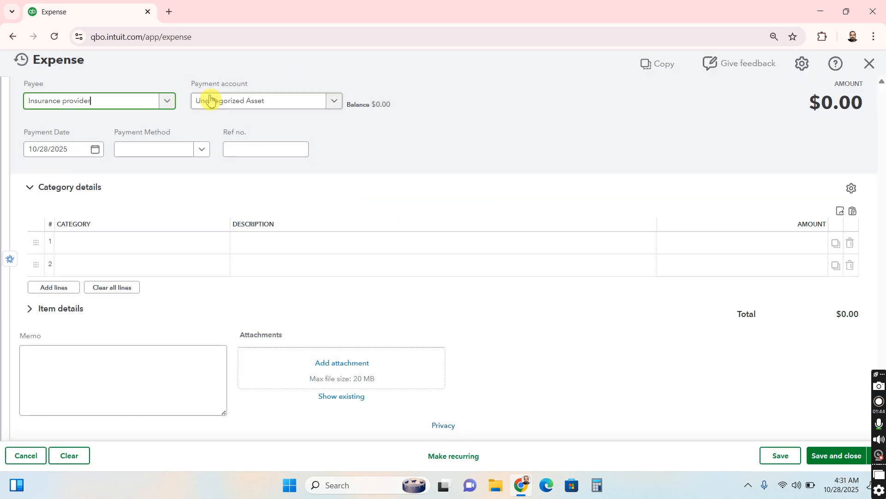
# Add a new payment account named "Checking" with the account type Bank and save it
pyautogui.click(336, 103)
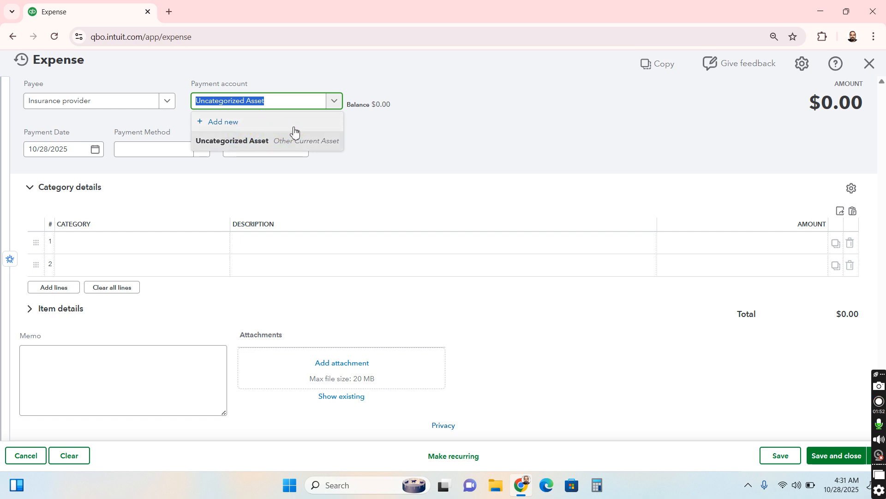
pyautogui.click(240, 126)
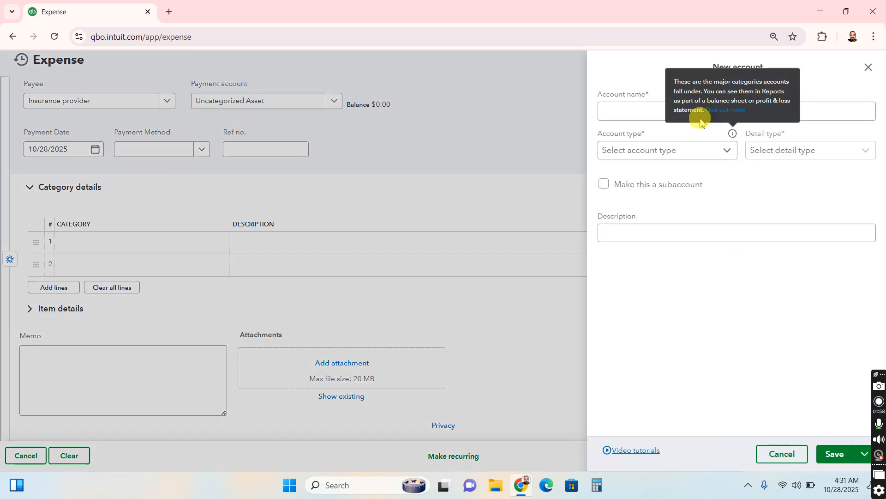
pyautogui.click(699, 154)
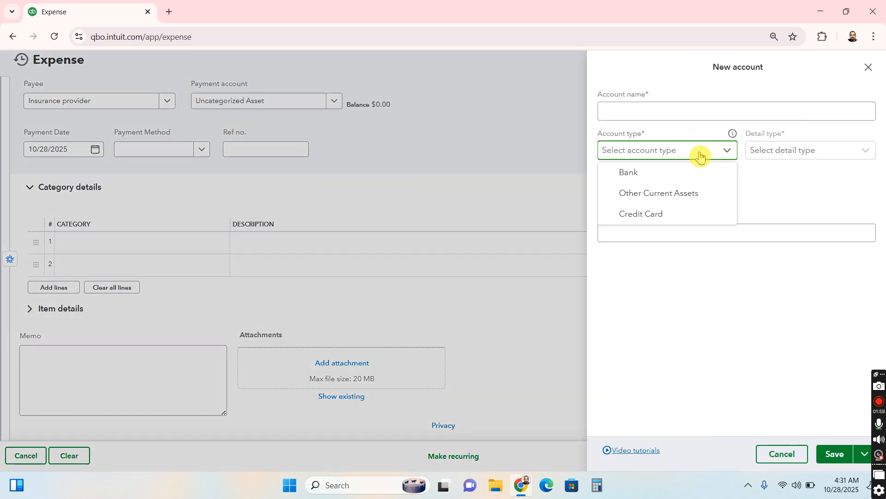
pyautogui.click(698, 178)
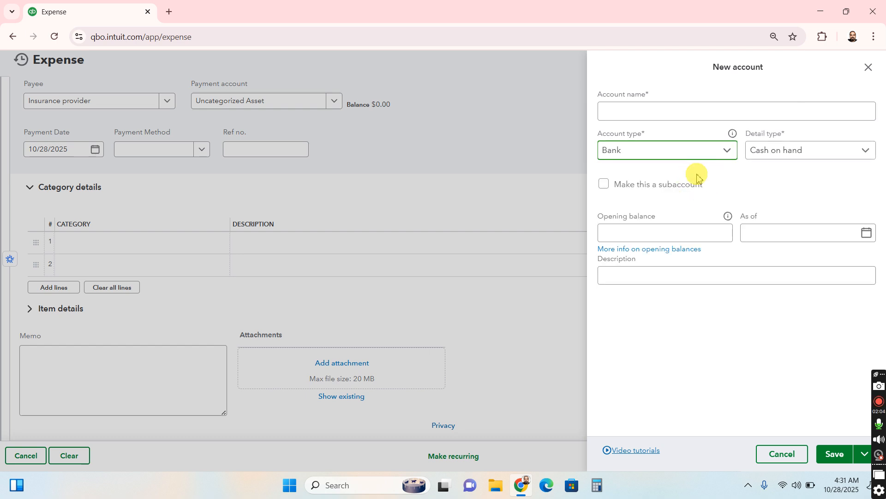
pyautogui.click(686, 107)
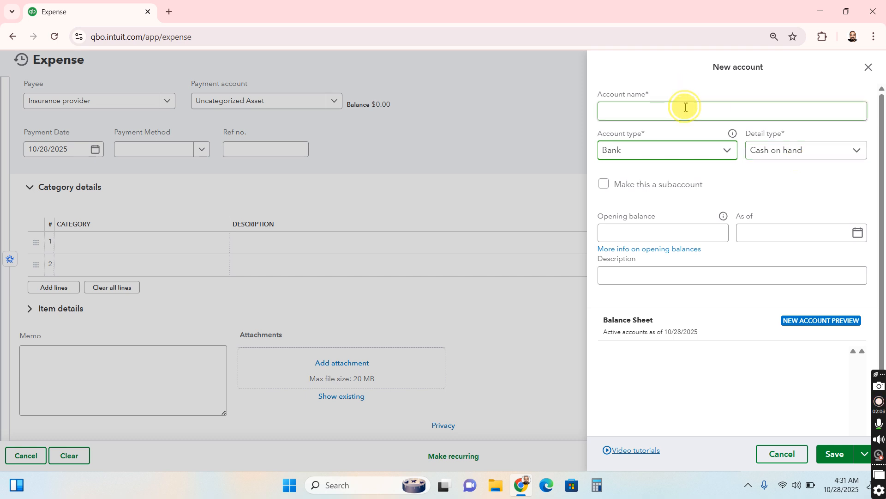
pyautogui.click(658, 94)
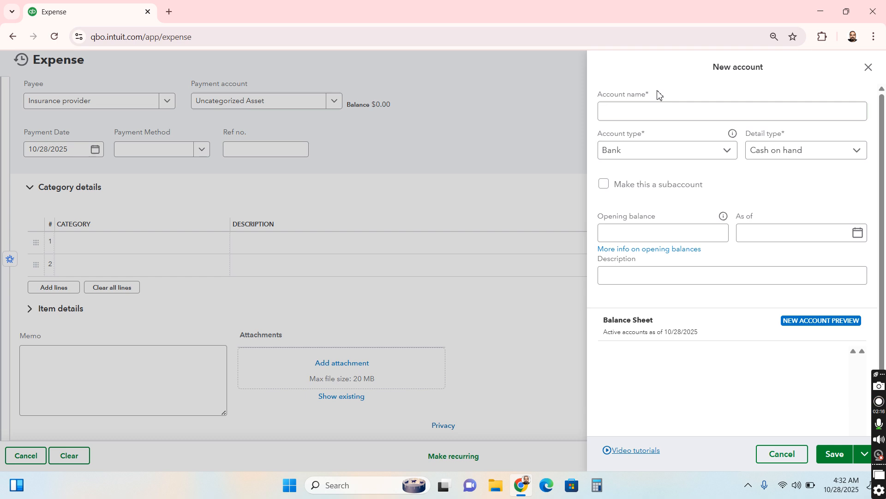
pyautogui.click(683, 119)
pyautogui.click(686, 120)
pyautogui.write('C')
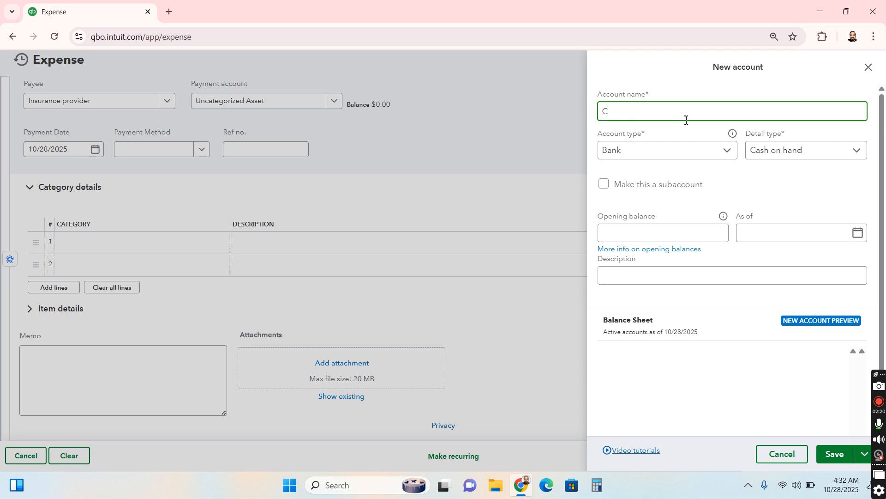
pyautogui.write('hecking')
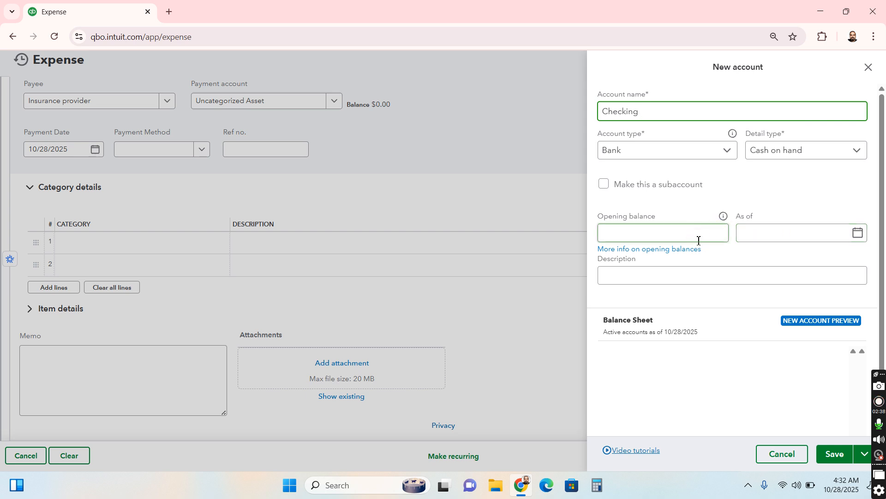
pyautogui.click(846, 462)
pyautogui.click(845, 454)
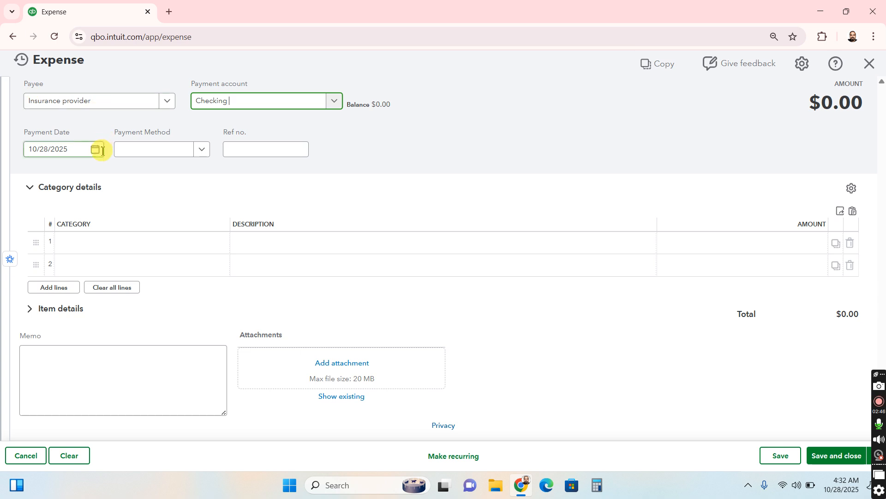
# Set the expense's payment date to 01/01/2025 and its payment method to Check
pyautogui.click(98, 154)
pyautogui.click(65, 179)
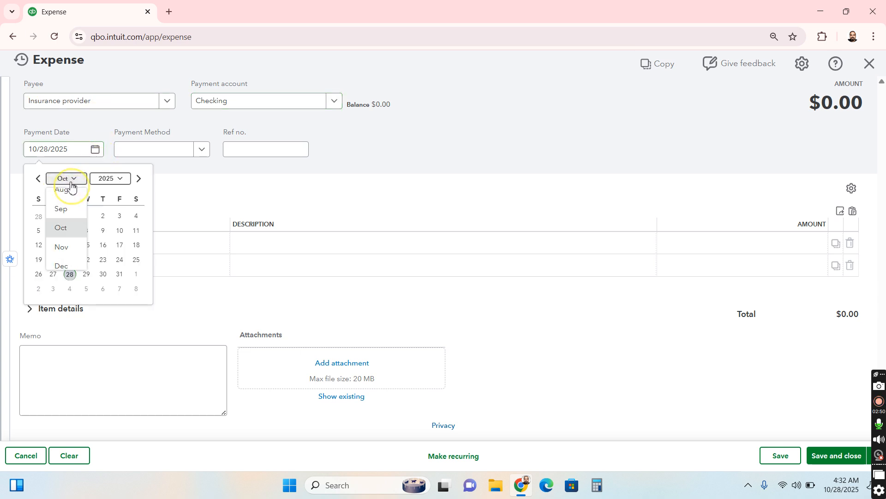
pyautogui.scroll(3, 70, 200)
pyautogui.click(71, 199)
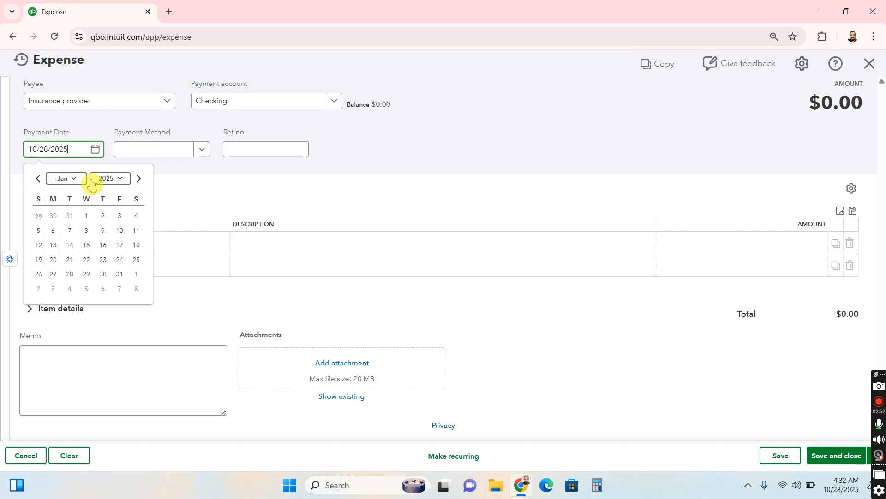
pyautogui.click(113, 184)
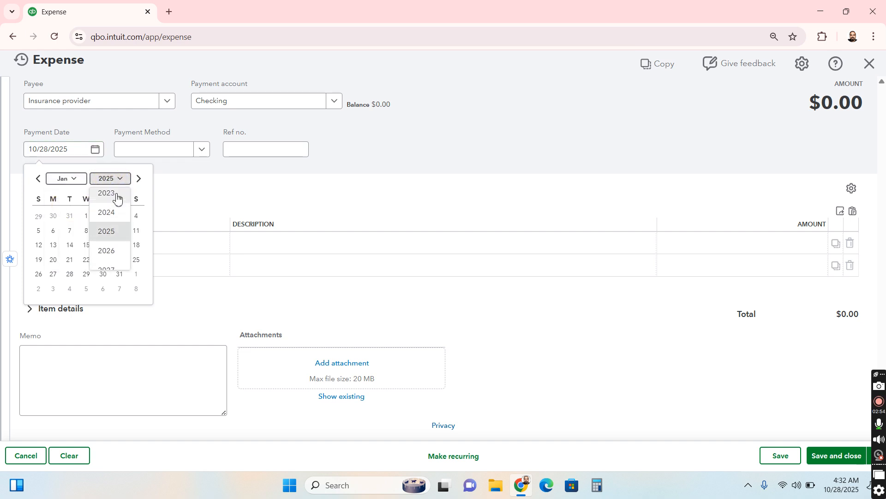
pyautogui.click(110, 229)
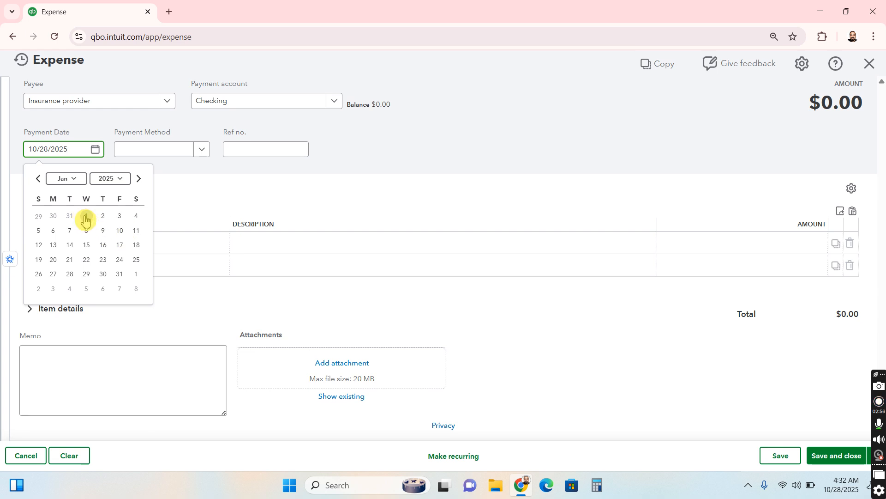
pyautogui.click(86, 216)
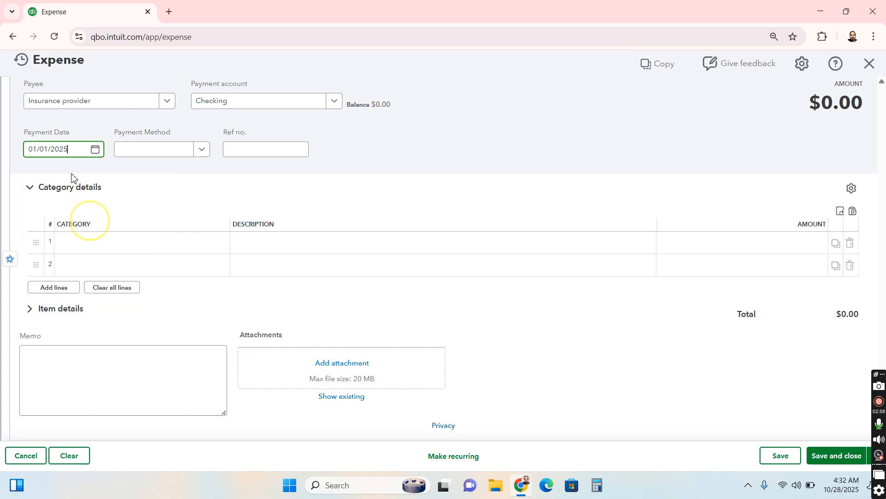
pyautogui.click(200, 153)
pyautogui.click(173, 209)
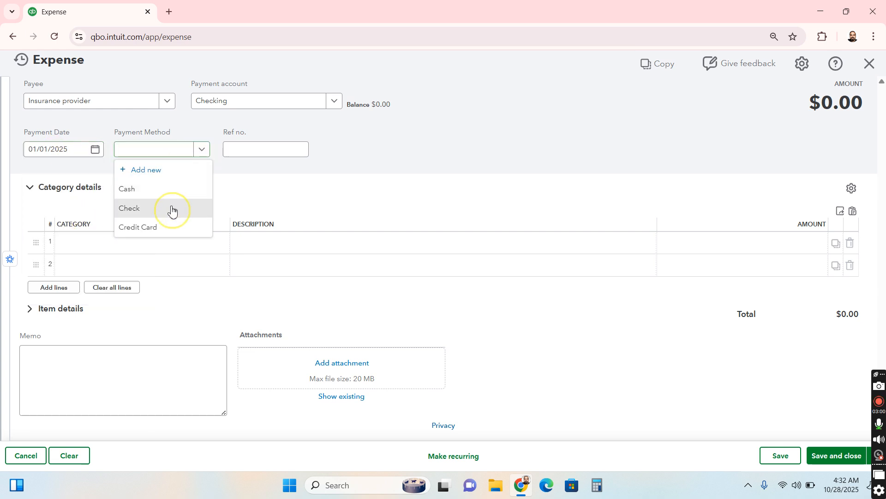
# Enter "Insurance Expense" as the category of the first expense line and start adding it as a new account
pyautogui.click(105, 238)
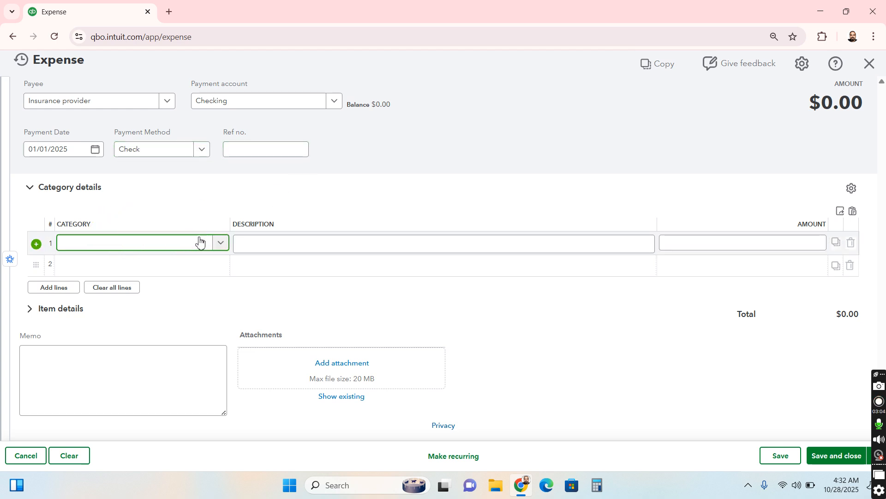
pyautogui.click(206, 249)
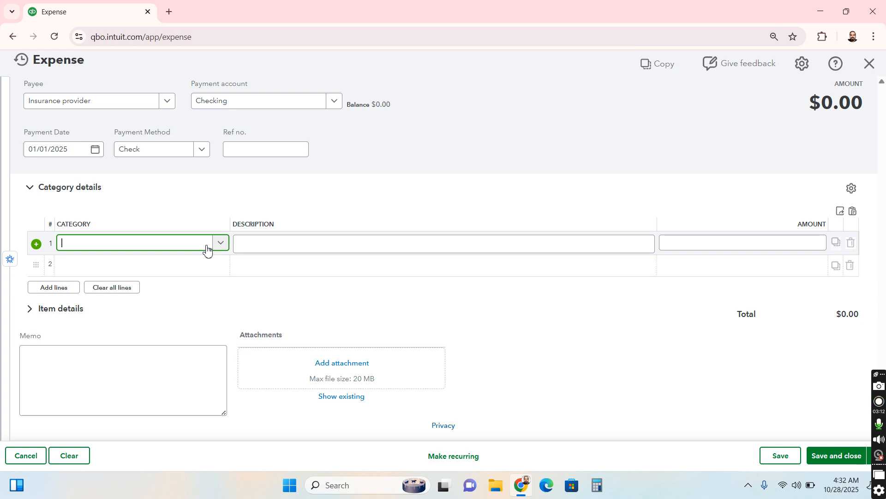
pyautogui.write('Insura')
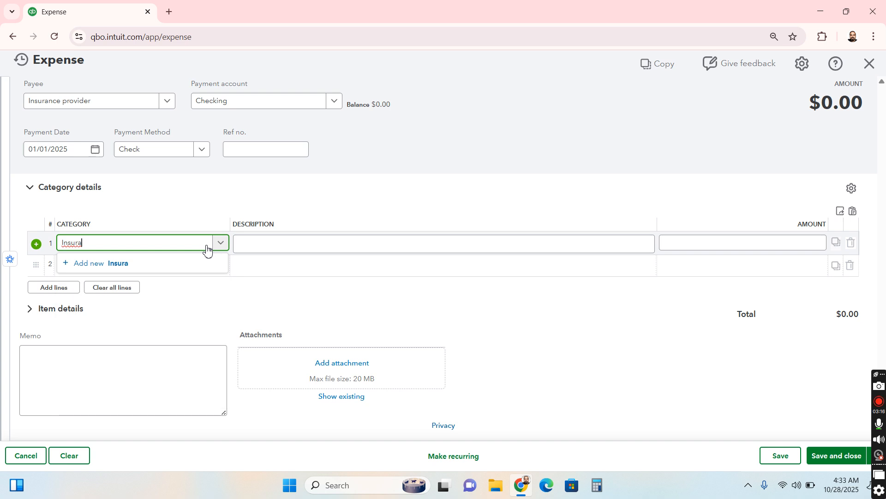
pyautogui.write('nce Expense')
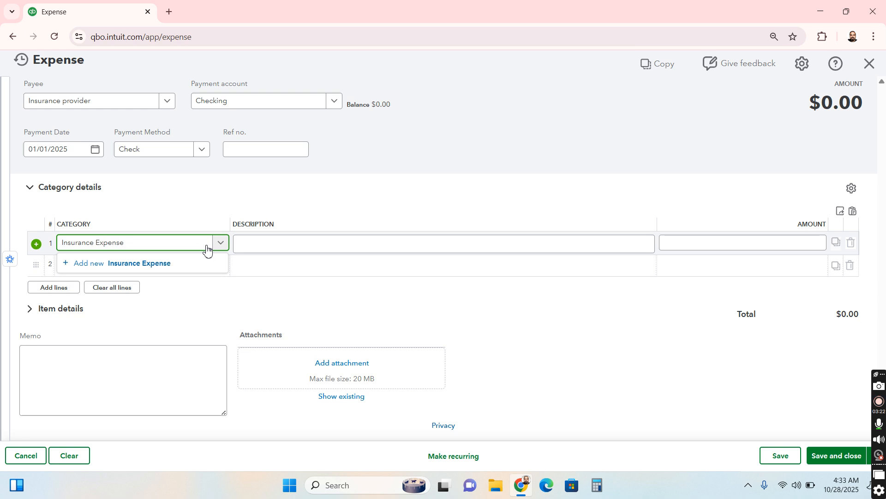
pyautogui.click(190, 261)
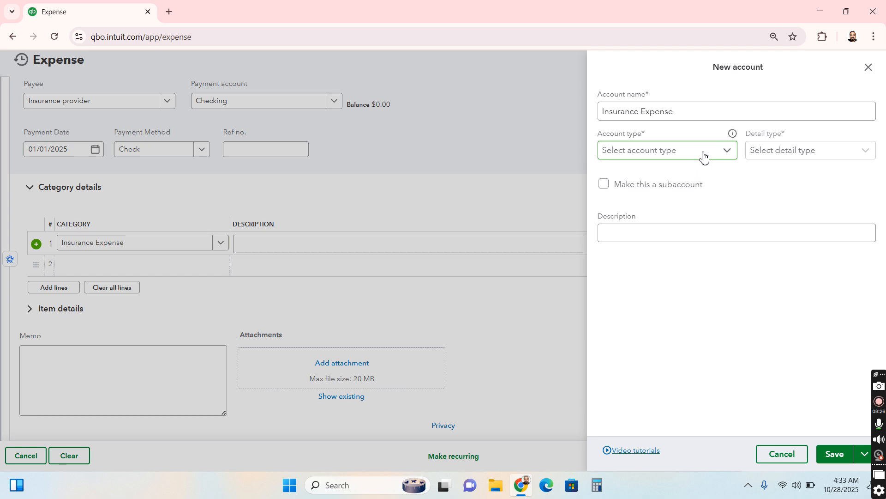
# Set the new Insurance Expense account's type to Expenses and open its detail type choices
pyautogui.click(704, 158)
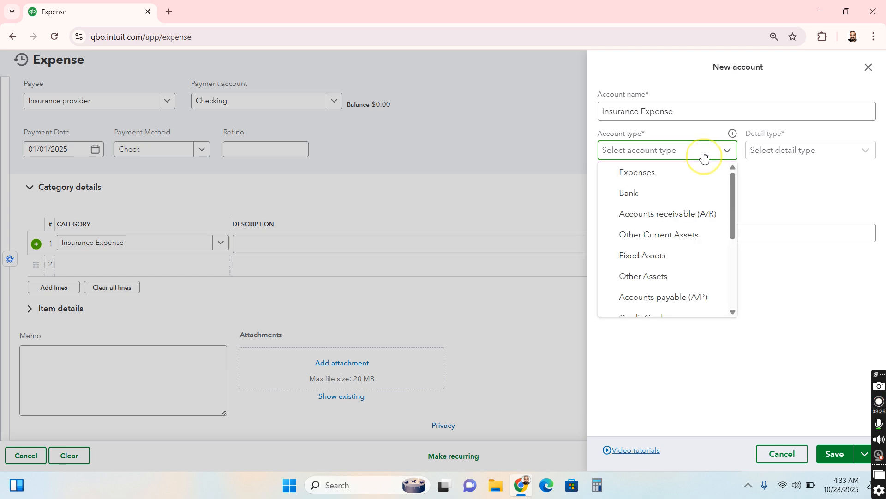
pyautogui.click(727, 173)
pyautogui.click(819, 156)
# Look through the detail types offered for the Expenses account type
pyautogui.scroll(-4, 853, 225)
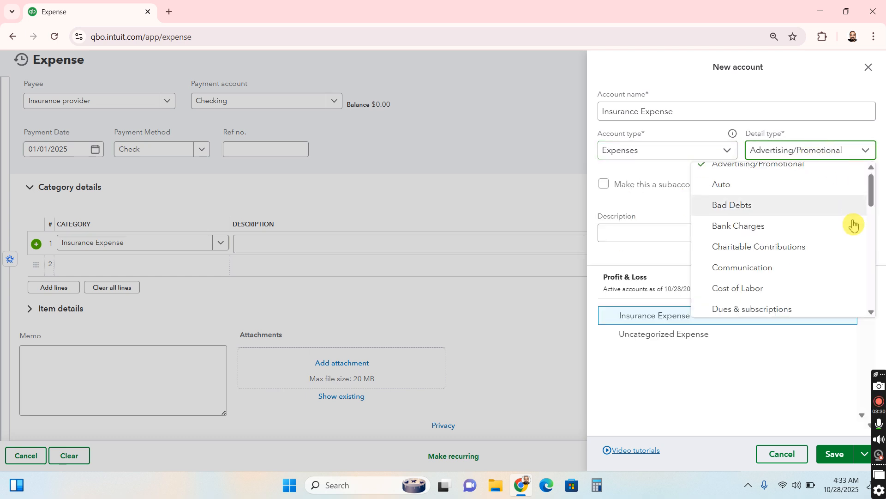
pyautogui.scroll(-2, 853, 225)
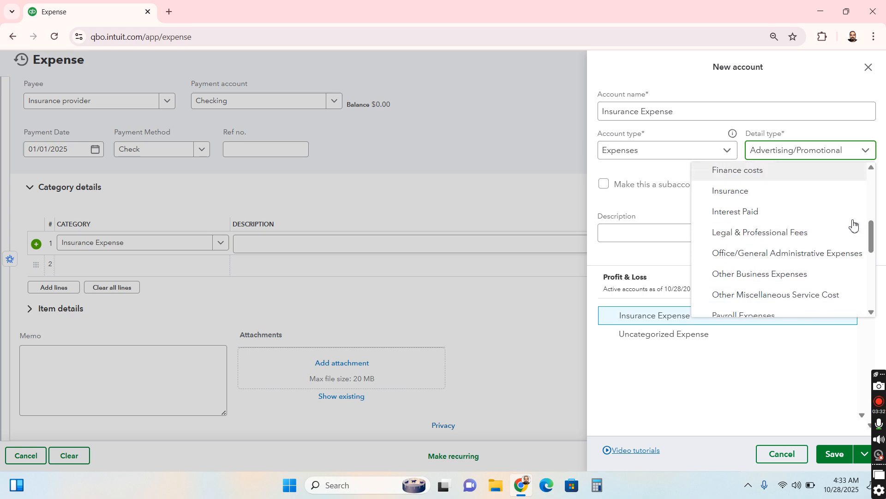
pyautogui.scroll(-2, 853, 225)
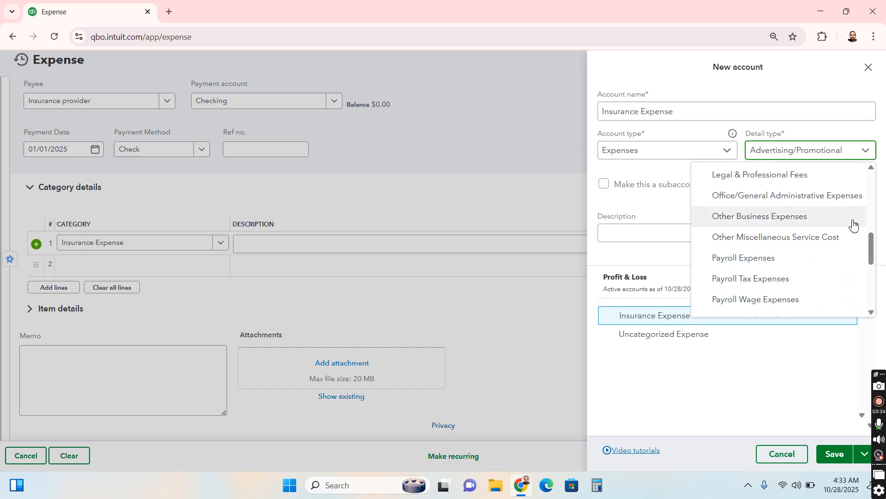
pyautogui.scroll(-5, 853, 225)
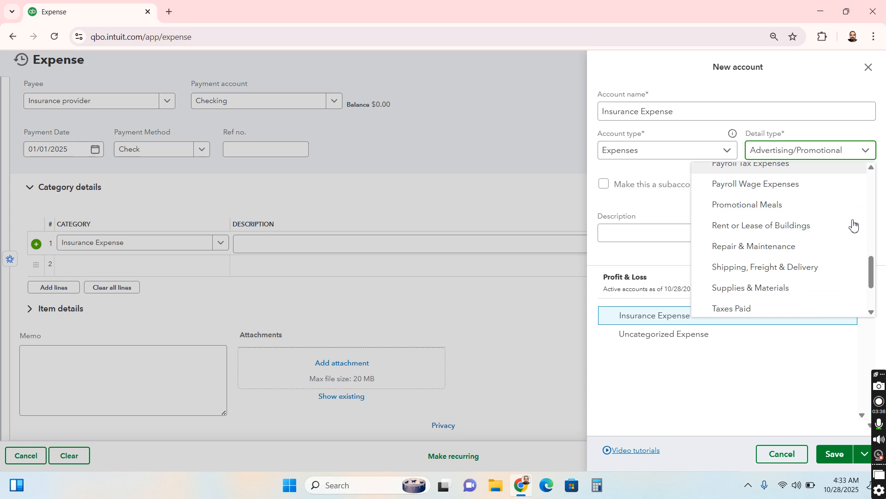
pyautogui.scroll(-1, 853, 225)
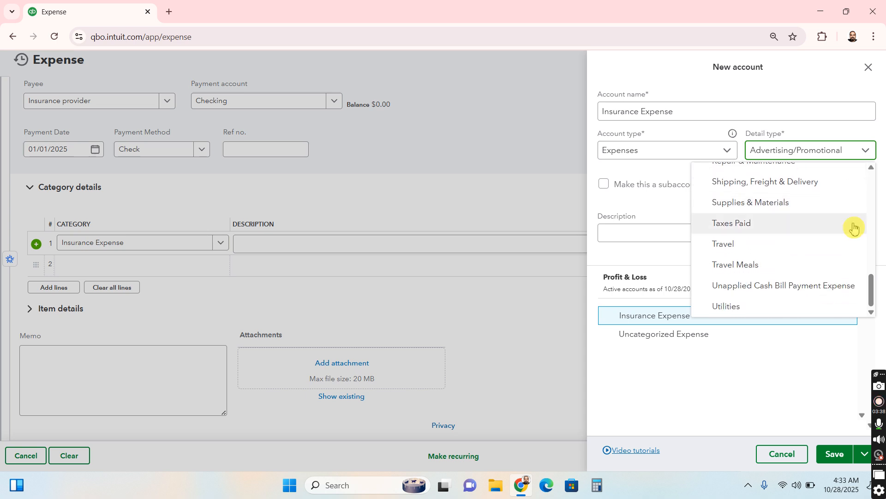
pyautogui.scroll(3, 854, 237)
pyautogui.scroll(2, 855, 237)
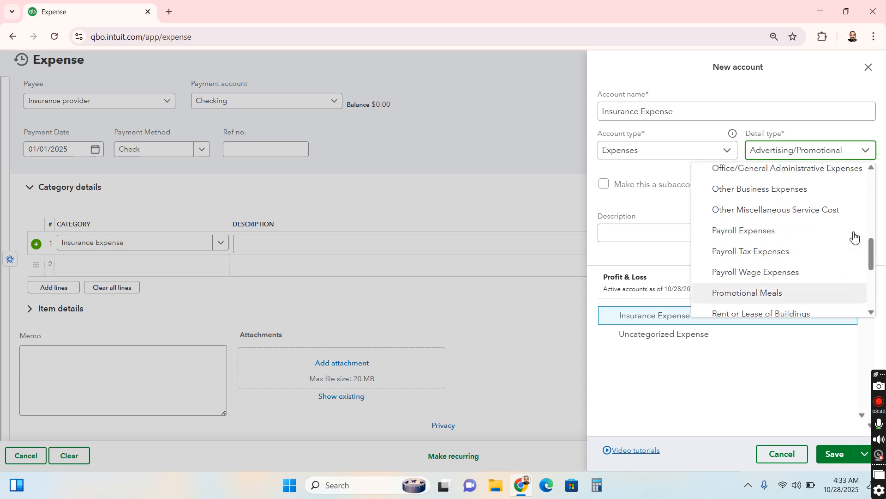
pyautogui.scroll(2, 854, 236)
pyautogui.scroll(3, 854, 237)
pyautogui.scroll(2, 855, 236)
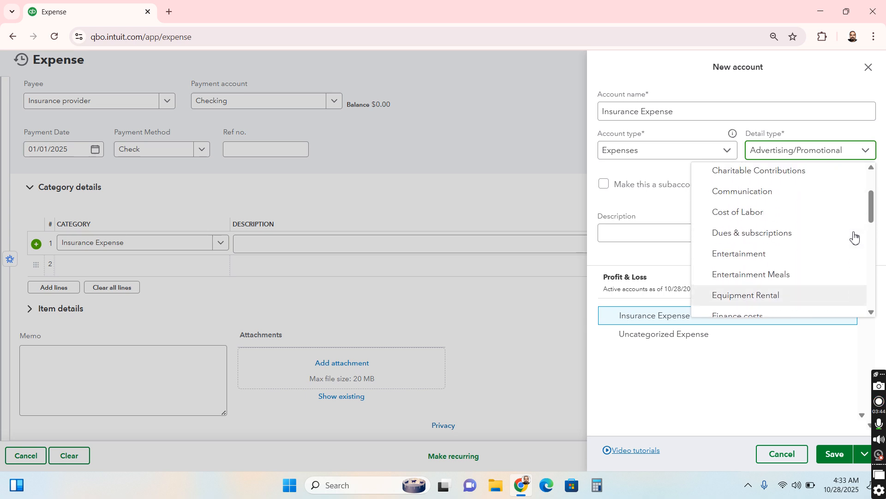
pyautogui.scroll(3, 854, 236)
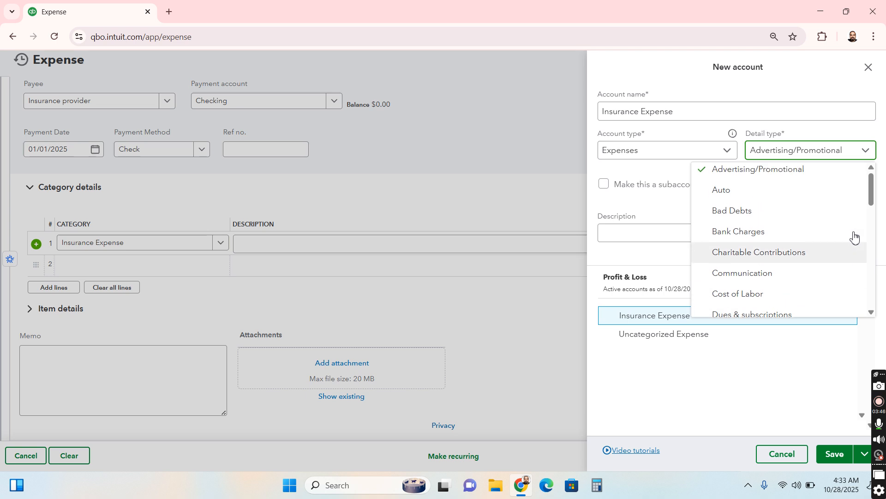
pyautogui.click(688, 148)
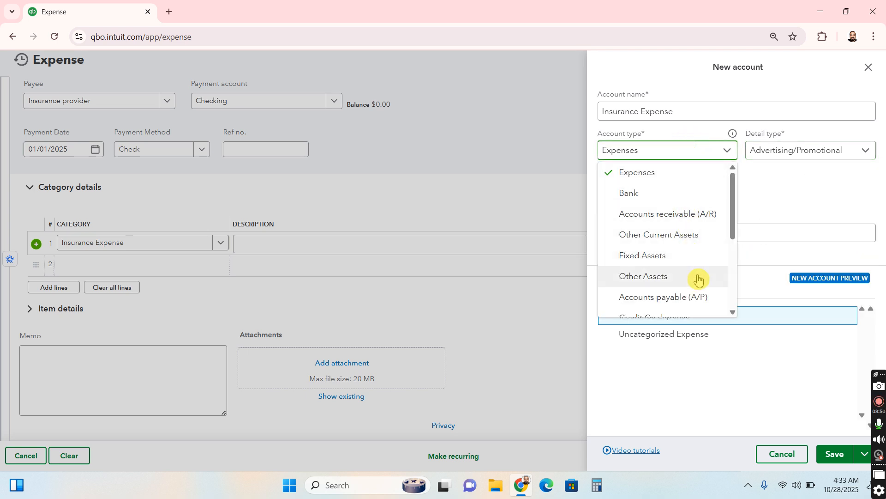
pyautogui.scroll(-3, 697, 278)
pyautogui.scroll(-1, 698, 281)
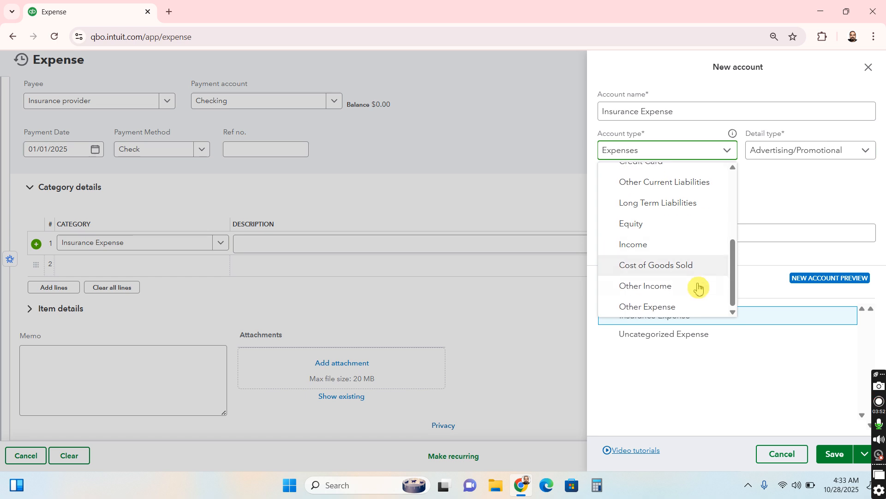
pyautogui.click(684, 307)
pyautogui.click(795, 157)
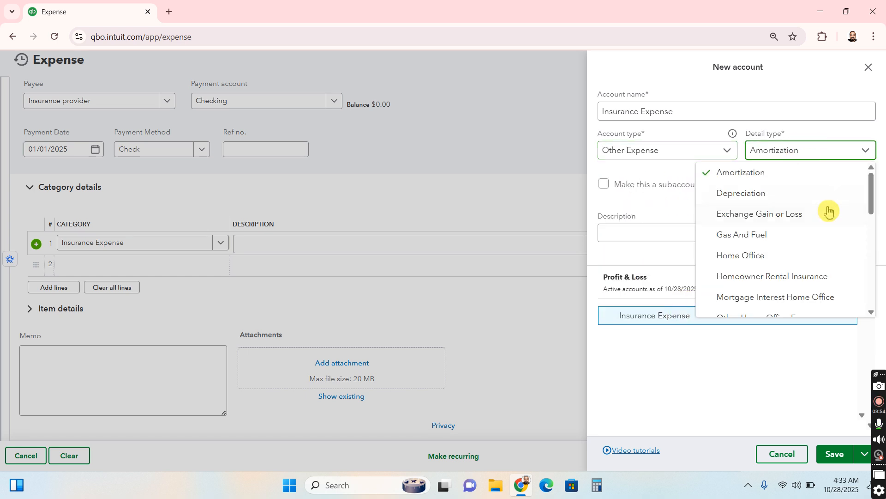
pyautogui.scroll(-1, 829, 211)
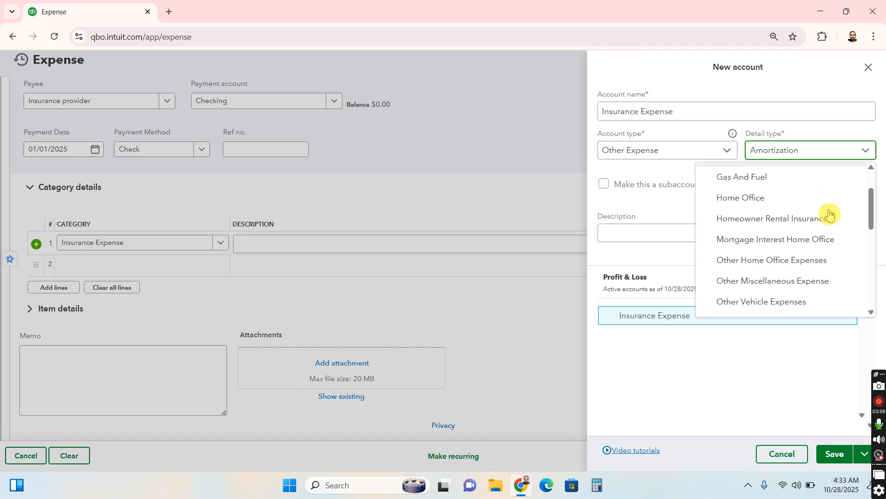
pyautogui.scroll(-1, 829, 213)
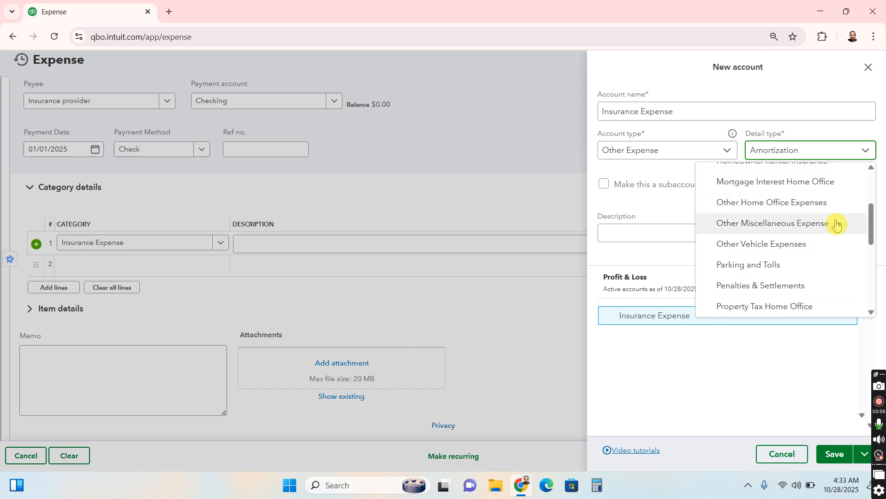
pyautogui.click(841, 243)
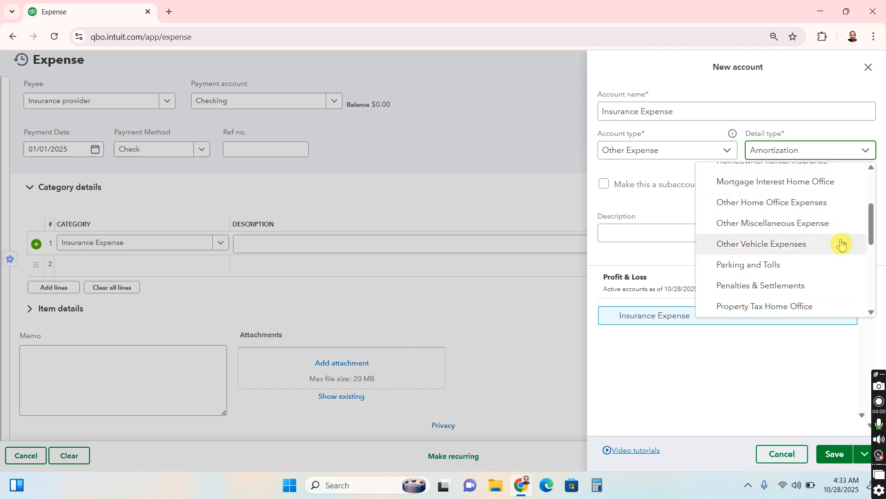
pyautogui.scroll(-1, 841, 244)
pyautogui.scroll(-3, 842, 245)
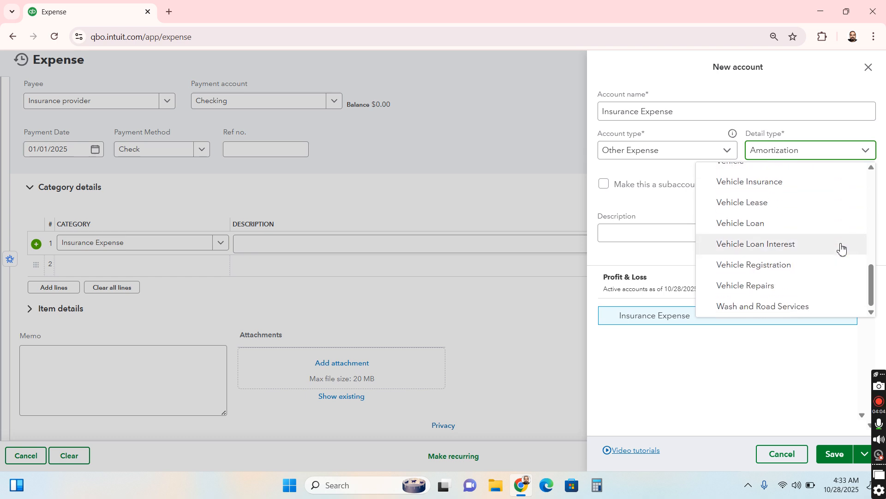
pyautogui.scroll(1, 842, 247)
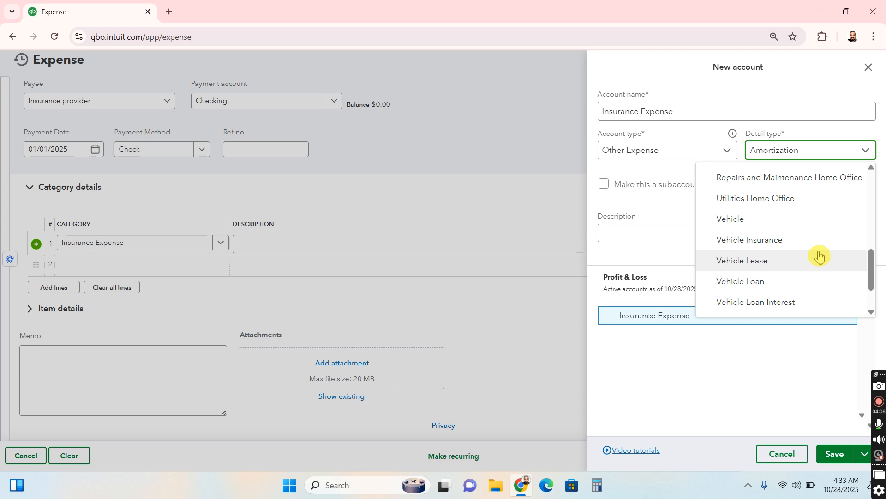
pyautogui.scroll(1, 823, 253)
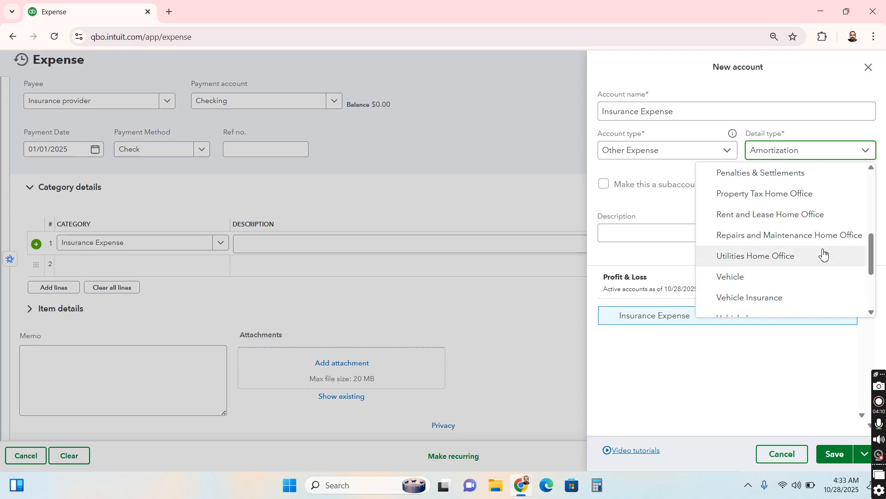
pyautogui.scroll(1, 823, 254)
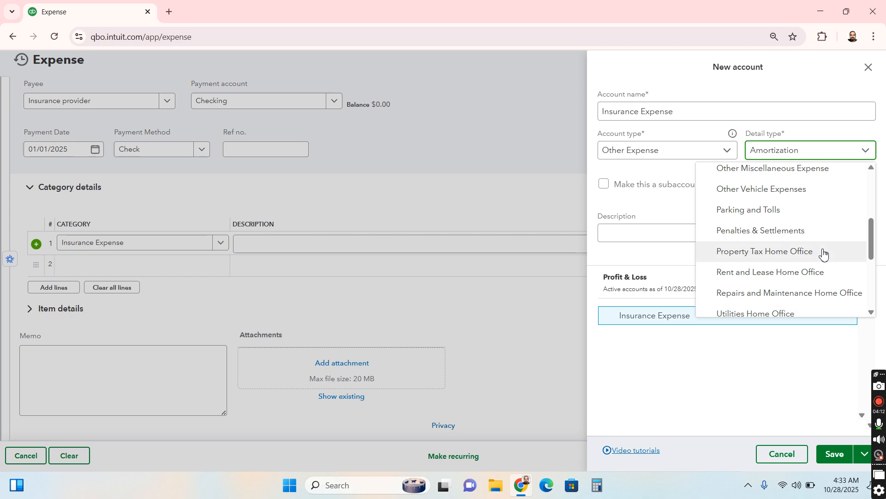
pyautogui.scroll(1, 823, 254)
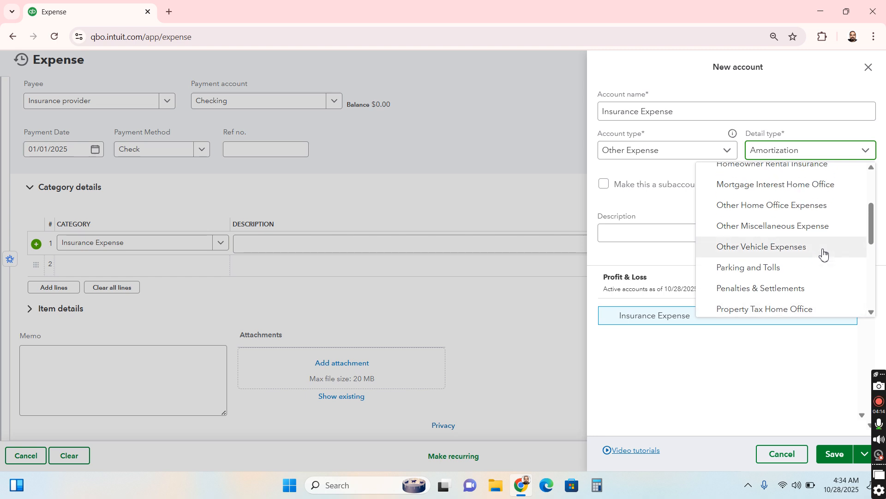
pyautogui.scroll(1, 824, 254)
pyautogui.scroll(1, 824, 253)
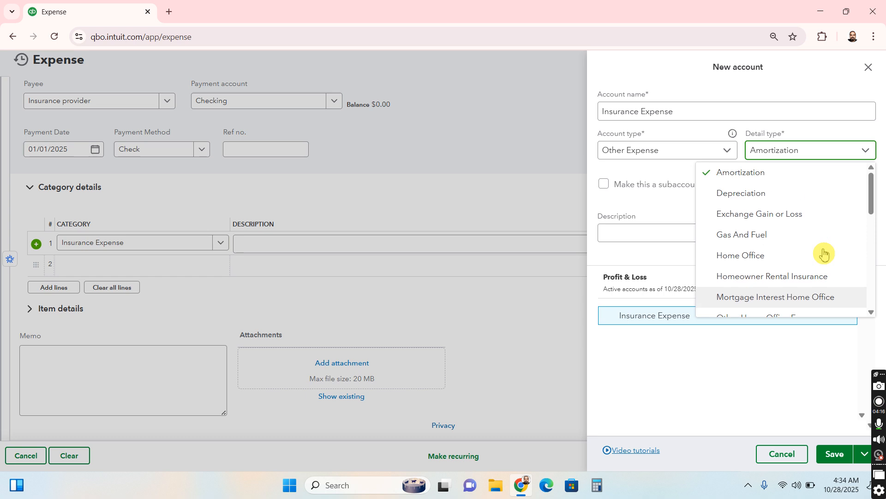
pyautogui.click(687, 149)
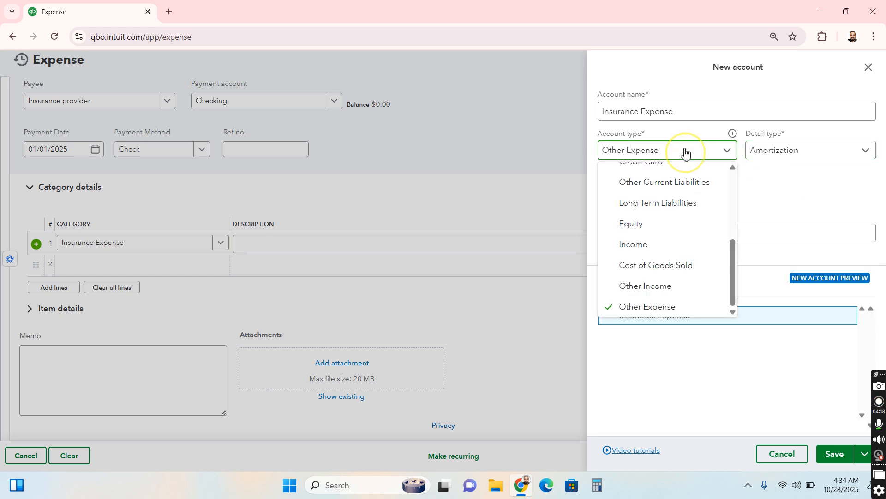
pyautogui.scroll(3, 677, 203)
pyautogui.click(676, 174)
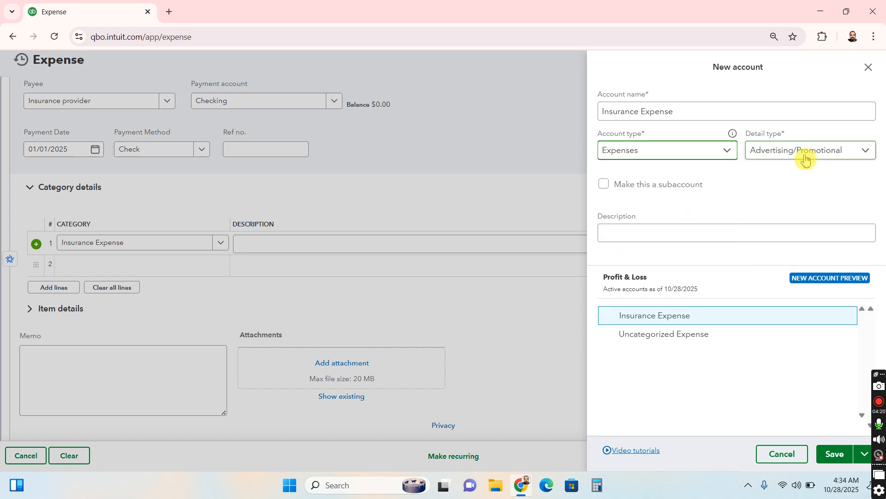
pyautogui.click(646, 149)
pyautogui.scroll(-3, 718, 221)
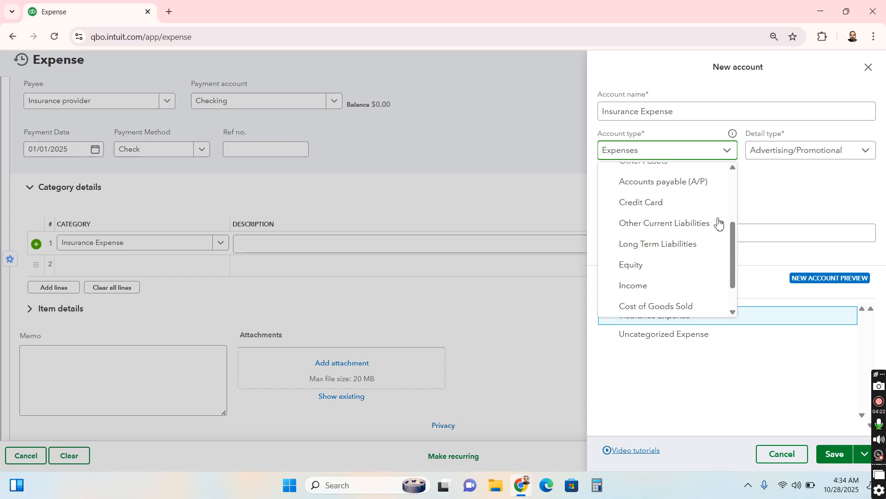
pyautogui.scroll(3, 718, 222)
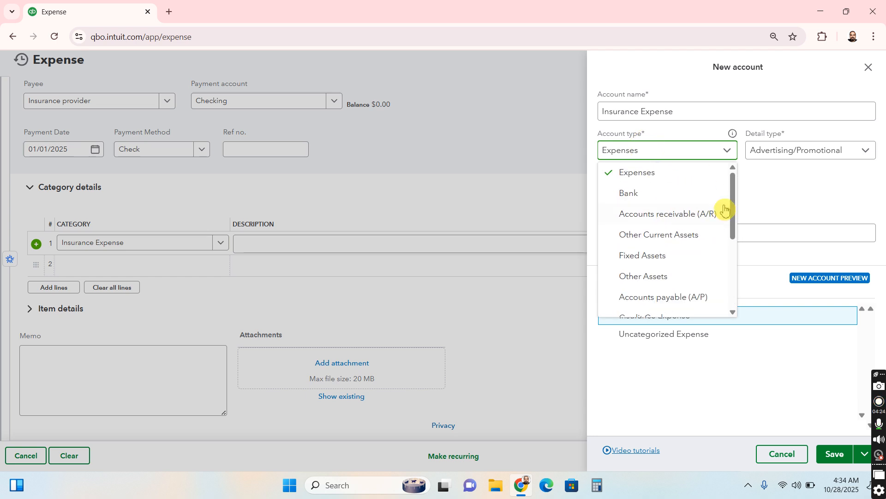
# Set the new account's detail type to Insurance and save the account
pyautogui.click(820, 151)
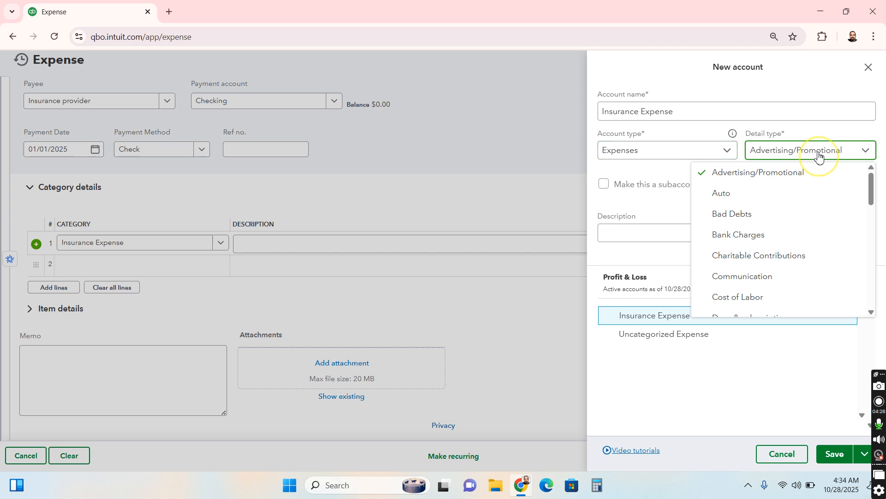
pyautogui.scroll(-1, 826, 235)
pyautogui.scroll(-4, 827, 236)
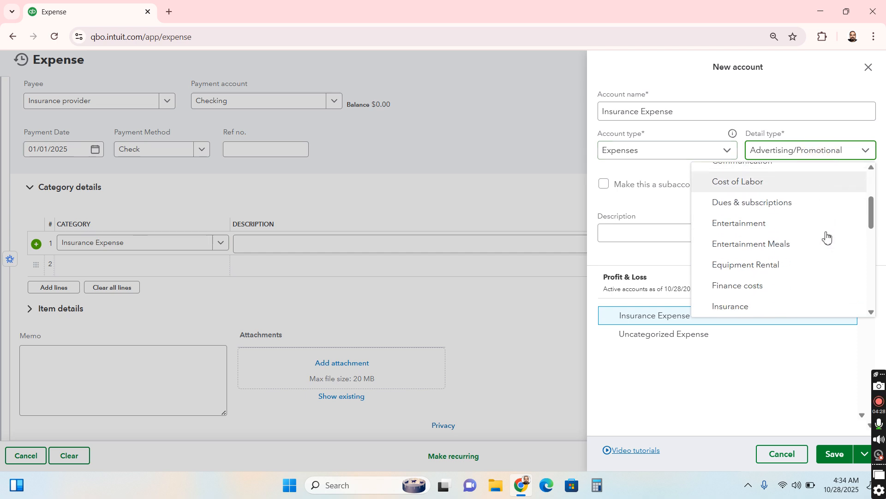
pyautogui.scroll(-3, 827, 235)
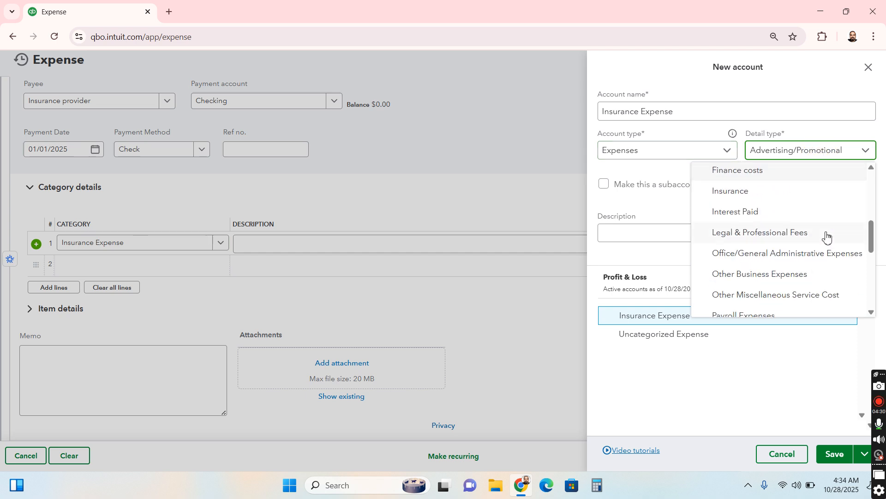
pyautogui.click(811, 195)
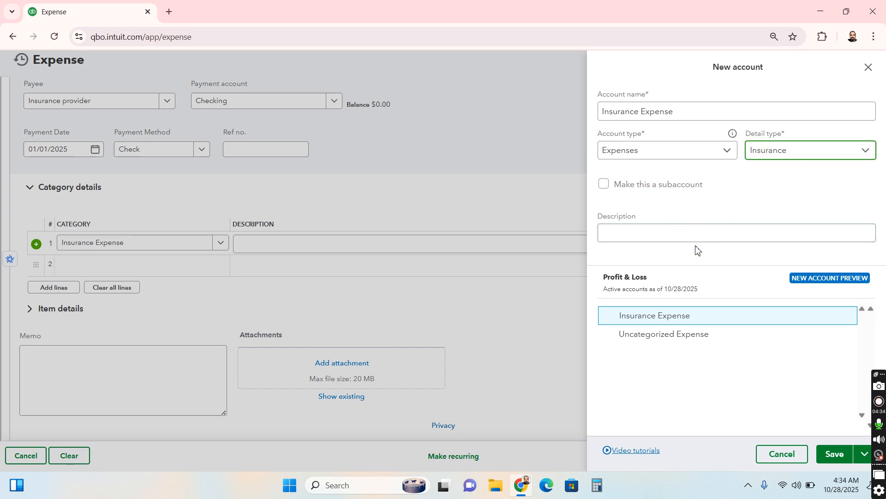
pyautogui.click(835, 453)
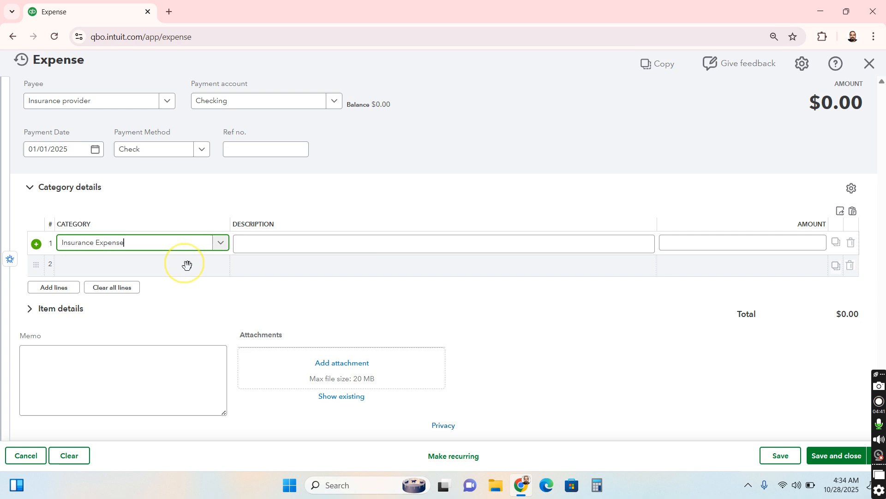
# Set the category of the second expense line to Checking
pyautogui.click(184, 264)
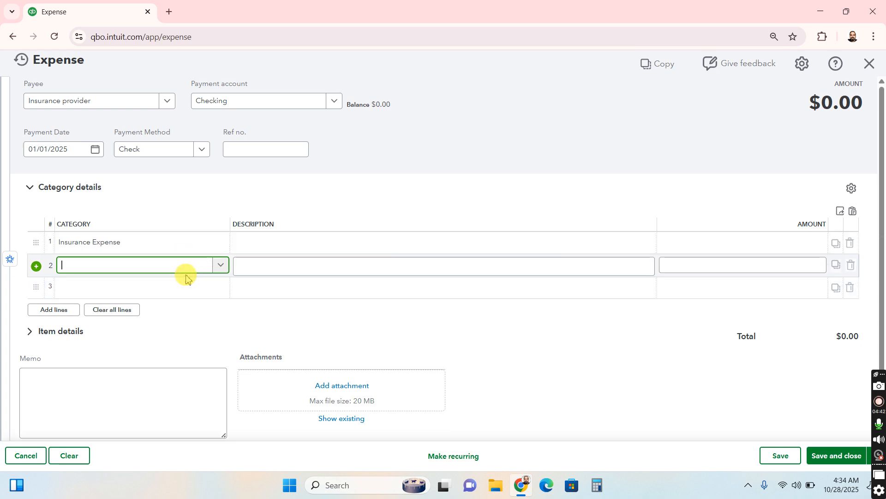
pyautogui.click(186, 279)
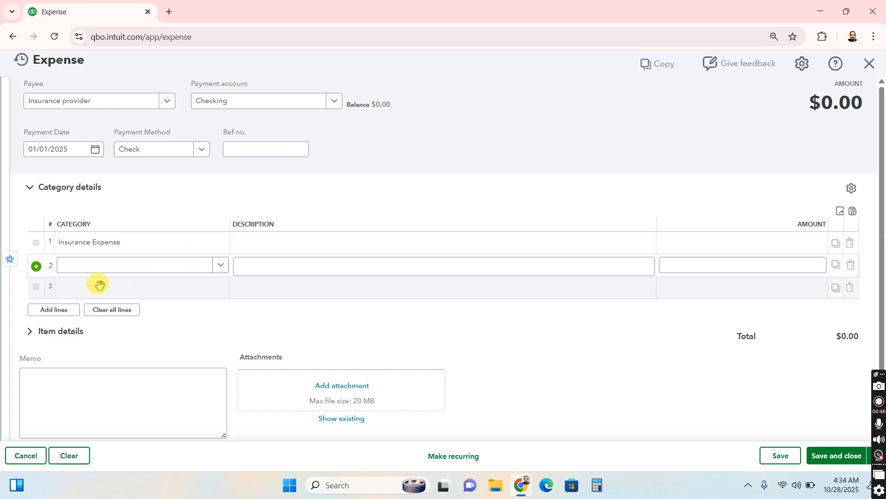
pyautogui.click(105, 270)
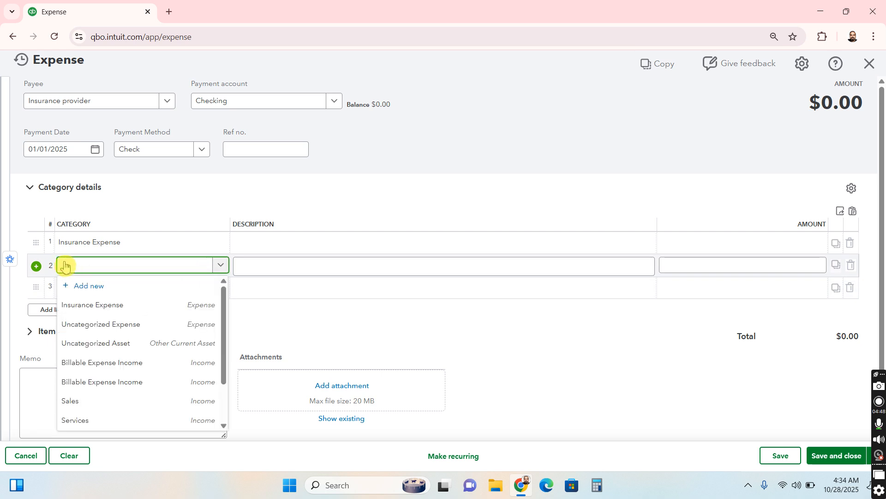
pyautogui.write('Chec')
pyautogui.click(127, 306)
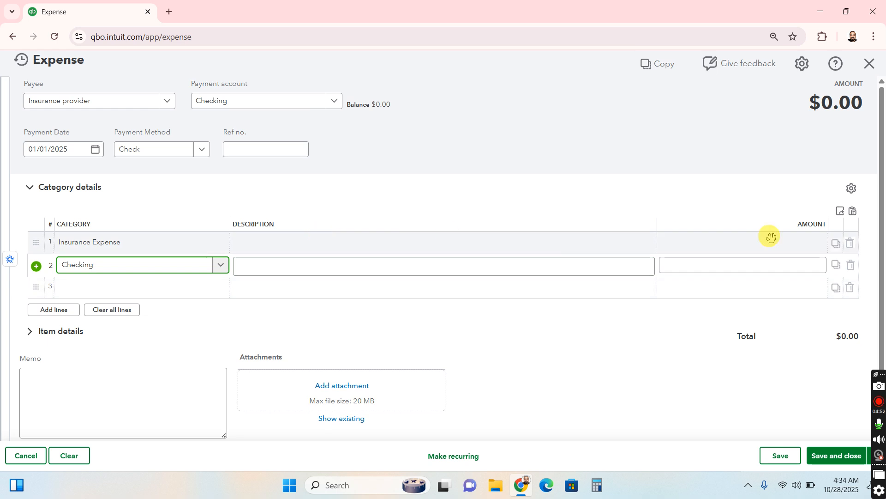
# Set the Insurance Expense line's amount to 12000 and remove the Checking category from the second line
pyautogui.click(804, 243)
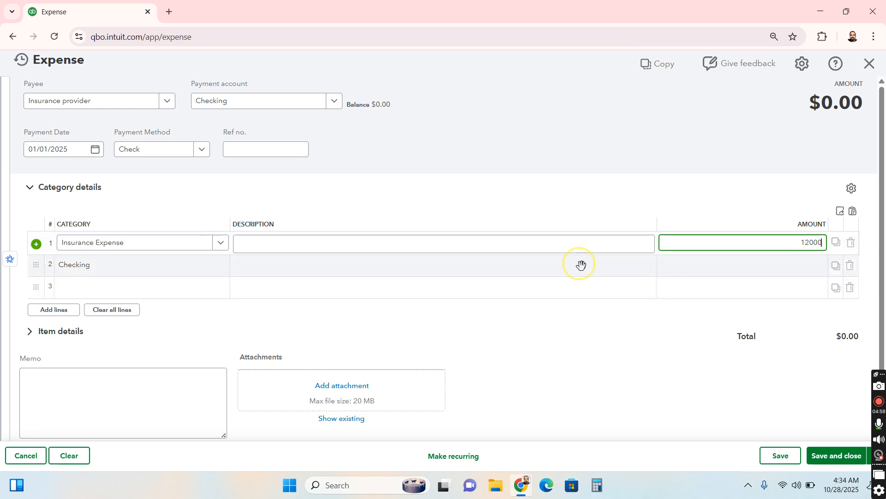
pyautogui.click(774, 263)
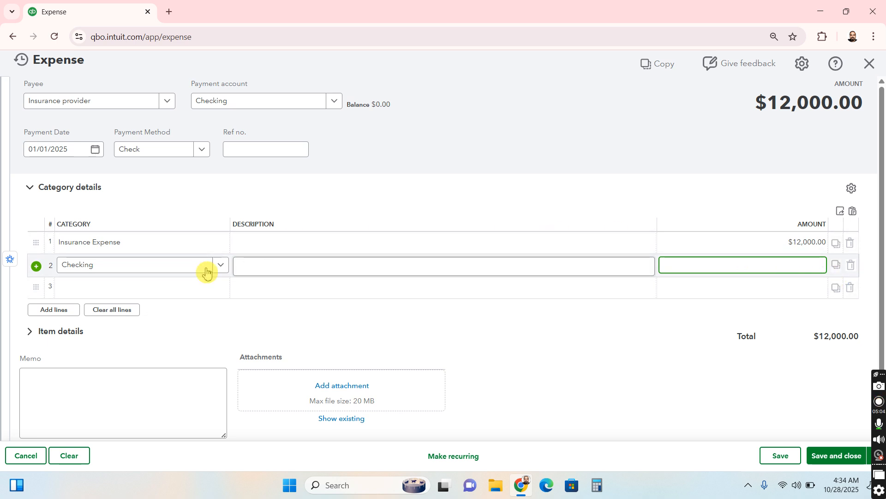
pyautogui.click(155, 265)
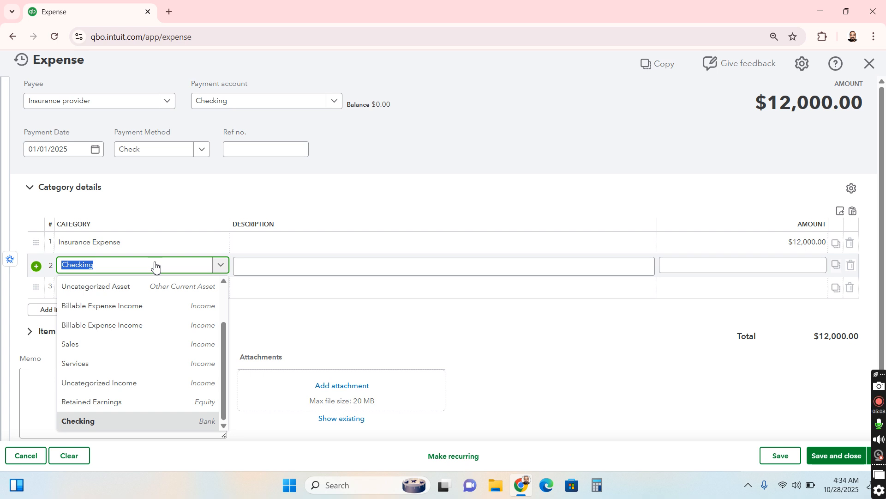
pyautogui.press('BackSpace')
pyautogui.click(387, 200)
pyautogui.click(136, 255)
# Describe the Insurance Expense line as "Purchased Insurance" and save and close the expense
pyautogui.click(287, 242)
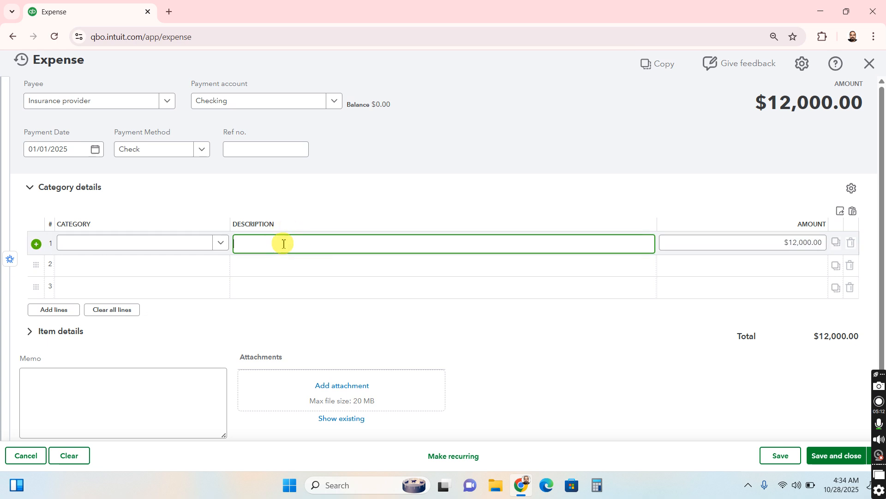
pyautogui.write('Purchased Insurance')
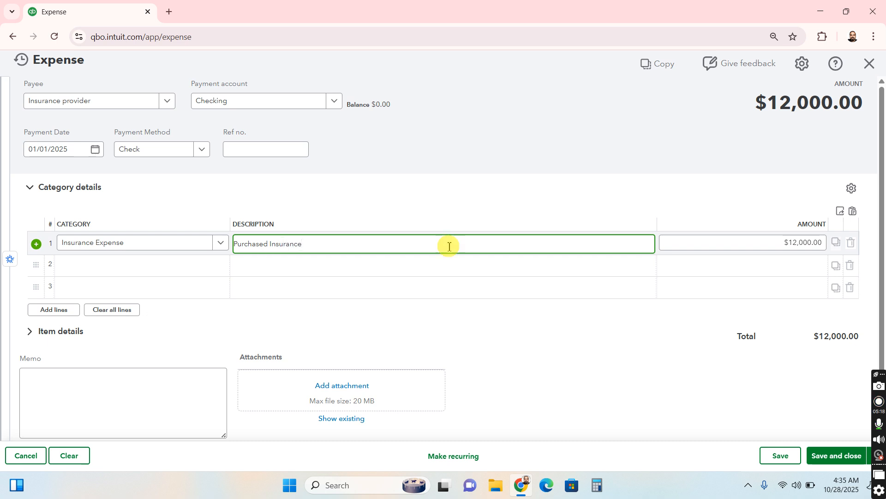
pyautogui.click(514, 209)
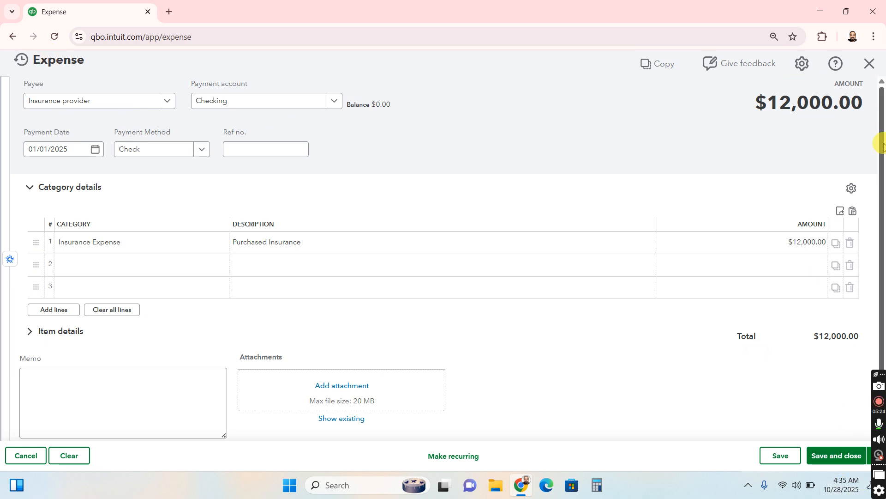
pyautogui.click(851, 457)
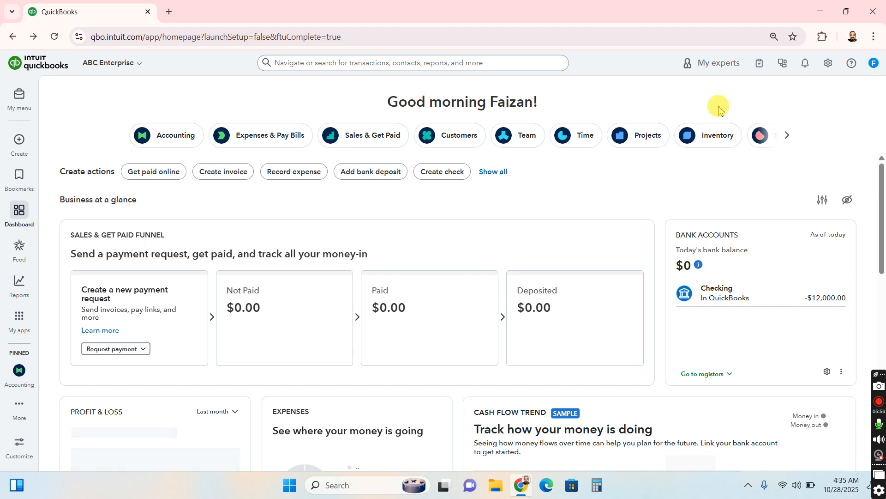
# Open the list of standard reports
pyautogui.click(25, 185)
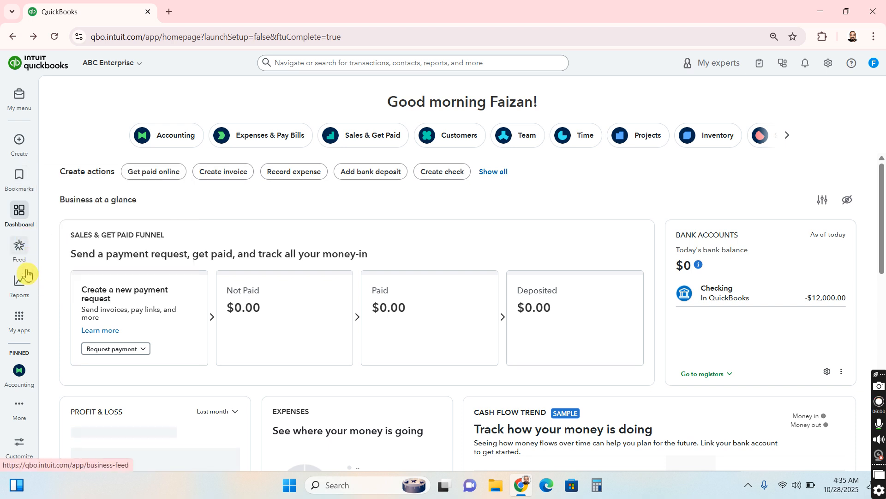
pyautogui.rightClick(27, 284)
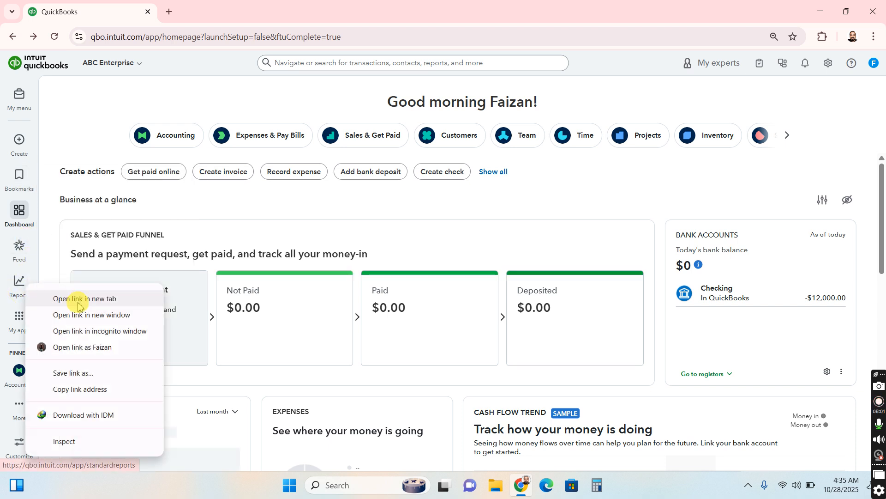
pyautogui.rightClick(17, 284)
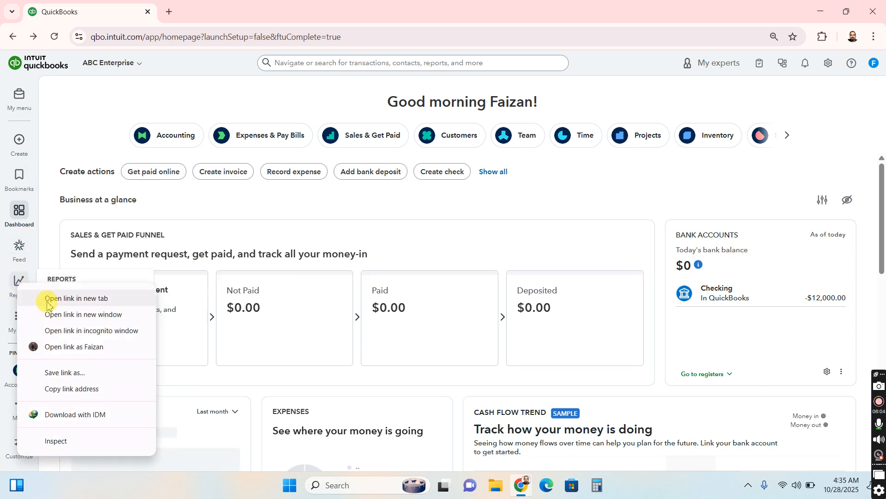
pyautogui.click(17, 283)
pyautogui.click(18, 283)
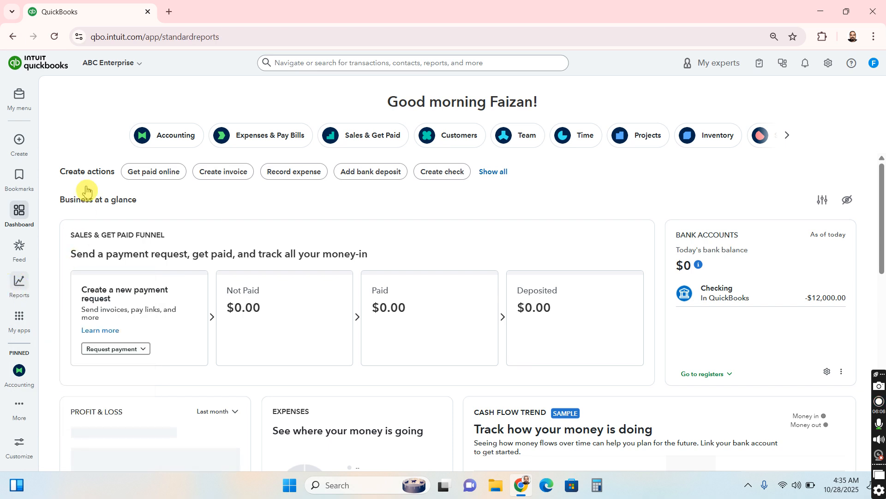
pyautogui.moveTo(20, 283)
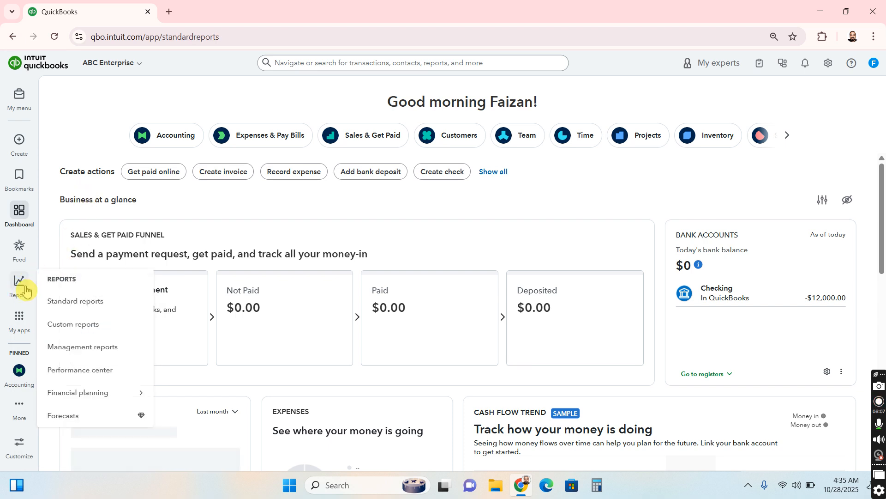
pyautogui.click(54, 305)
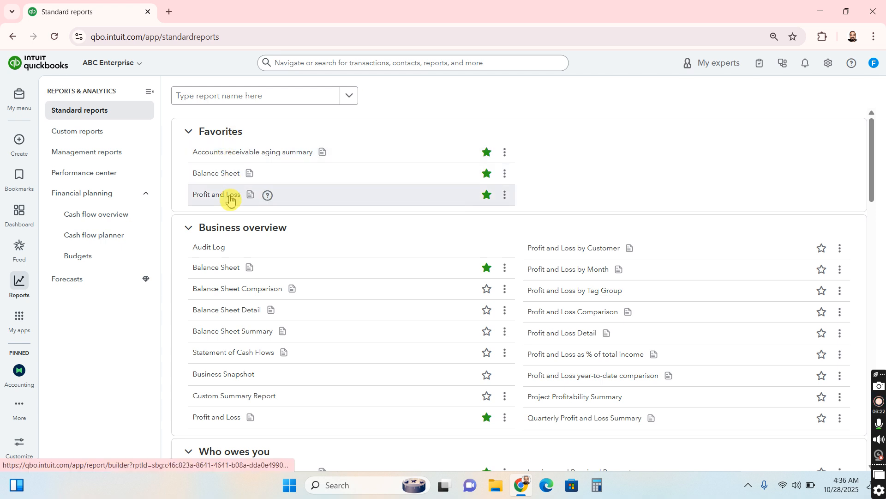
# Remove Accounts receivable aging summary from the favorite reports and open the Balance Sheet report
pyautogui.click(486, 152)
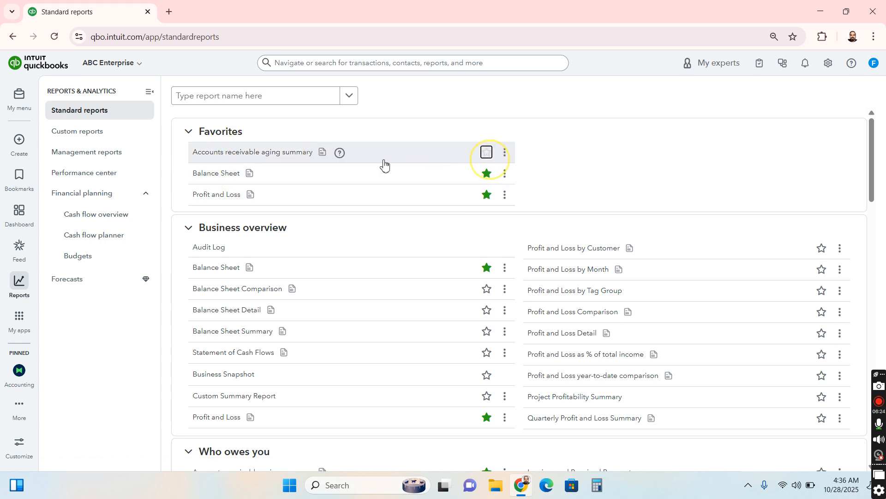
pyautogui.click(217, 153)
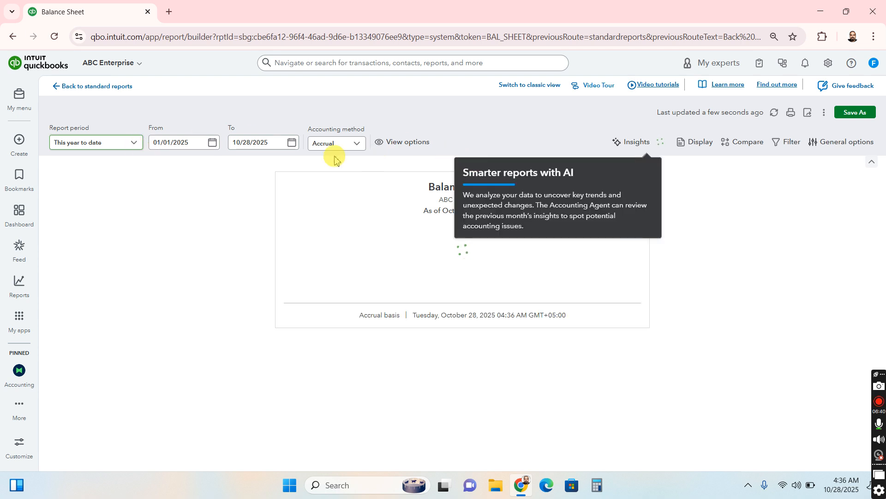
# Set the Balance Sheet report's end date to 01/31/2025
pyautogui.click(287, 152)
pyautogui.click(272, 143)
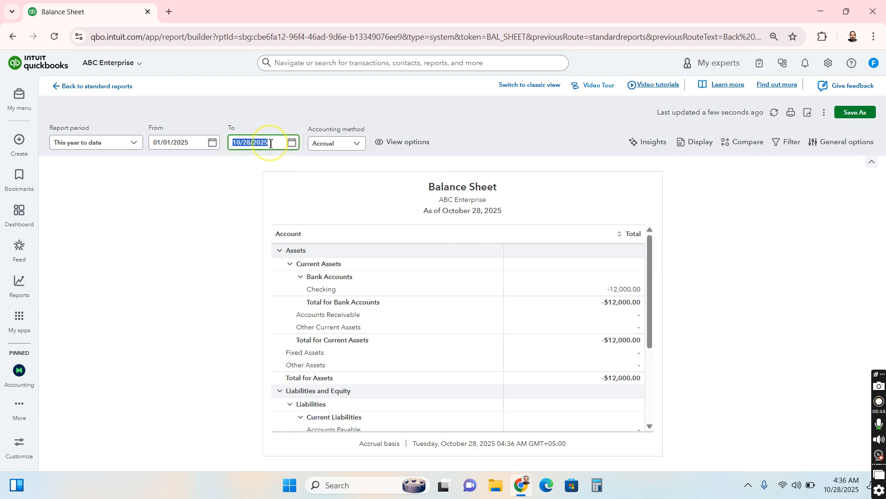
pyautogui.click(292, 143)
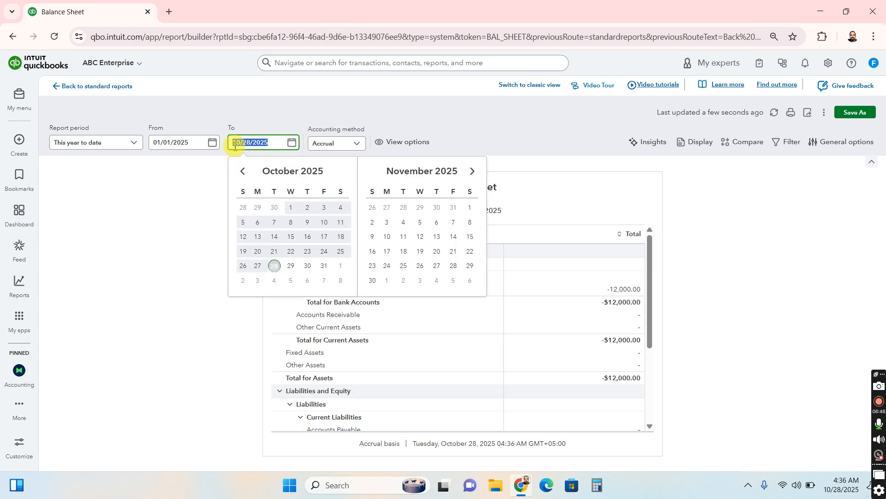
pyautogui.click(195, 141)
pyautogui.hotkey('ctrl', 'c')
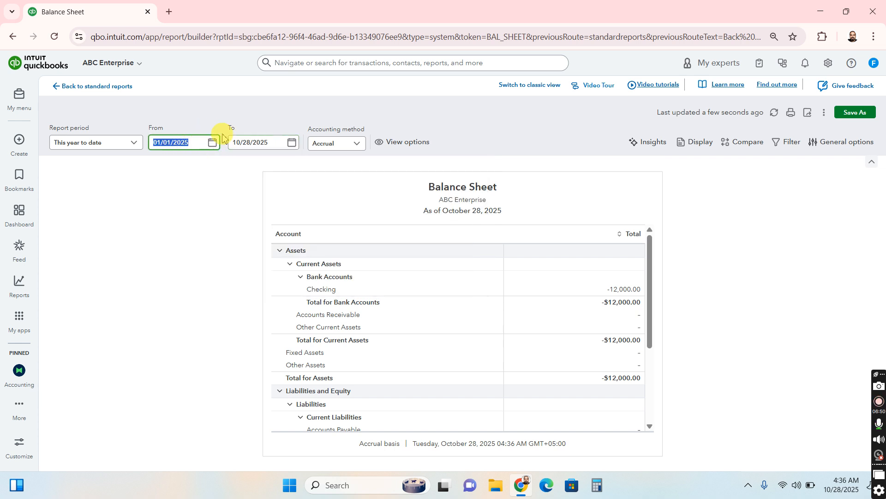
pyautogui.click(273, 144)
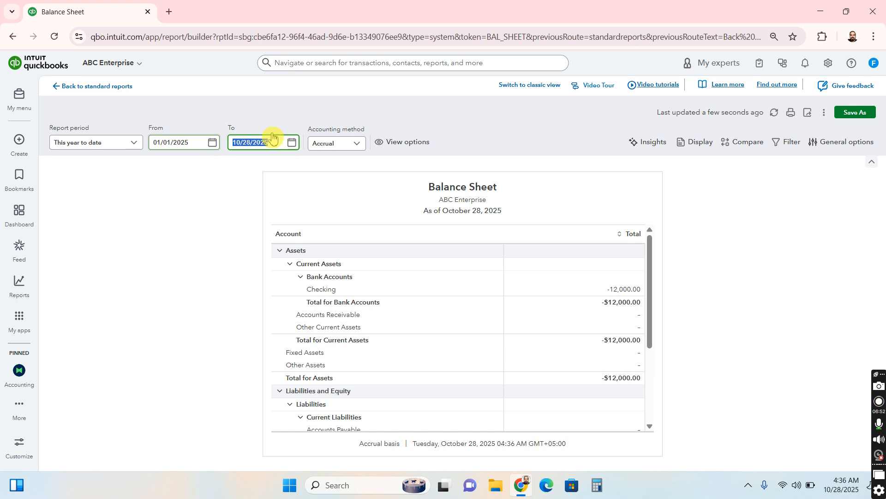
pyautogui.hotkey('ctrl', 'v')
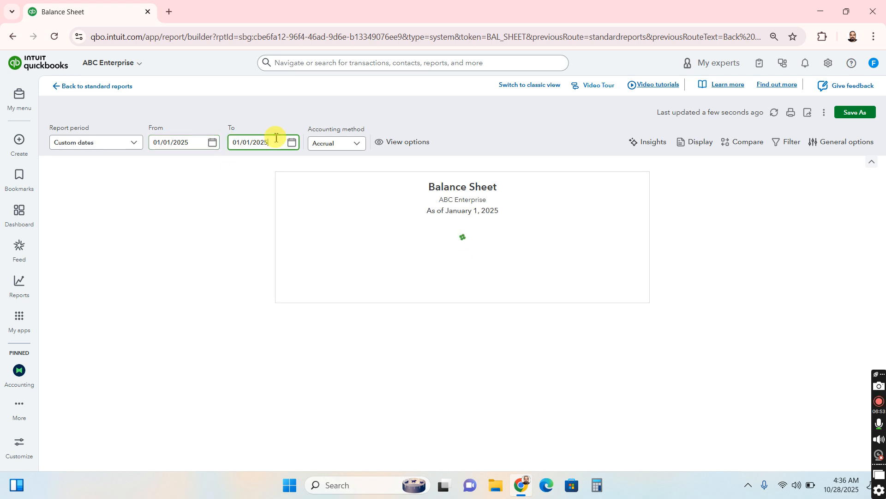
pyautogui.tripleClick(252, 143)
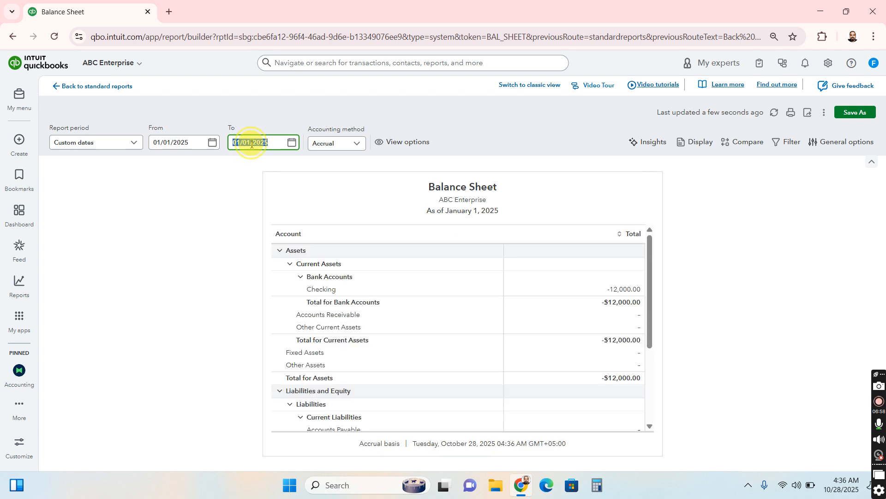
pyautogui.click(252, 143)
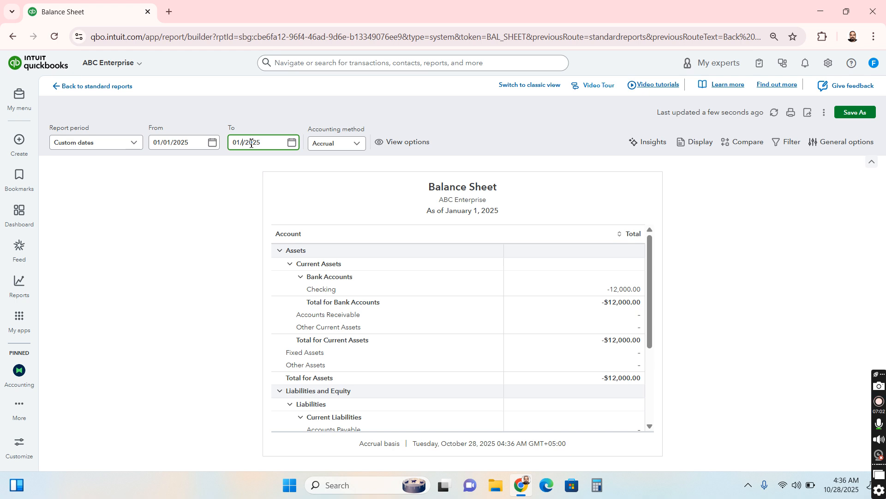
pyautogui.write('31')
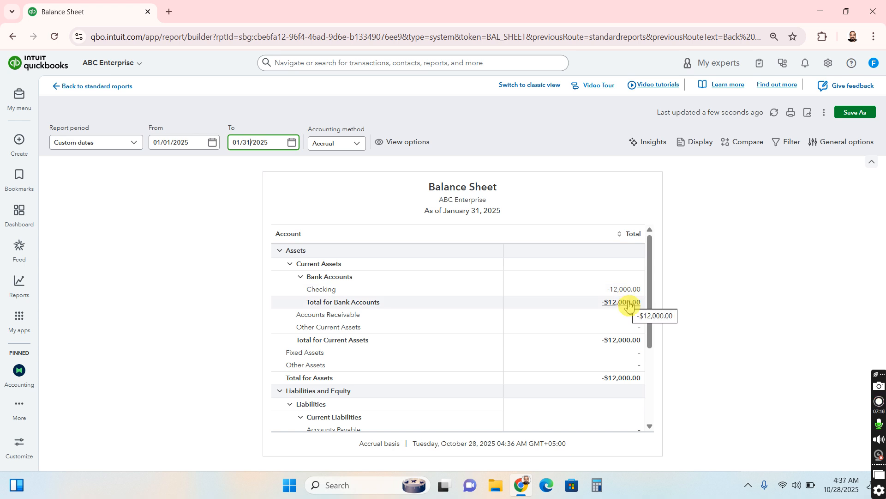
# Review the Balance Sheet down to equity, return to the standard reports and open the Profit and Loss report
pyautogui.scroll(-3, 424, 350)
pyautogui.scroll(-3, 425, 350)
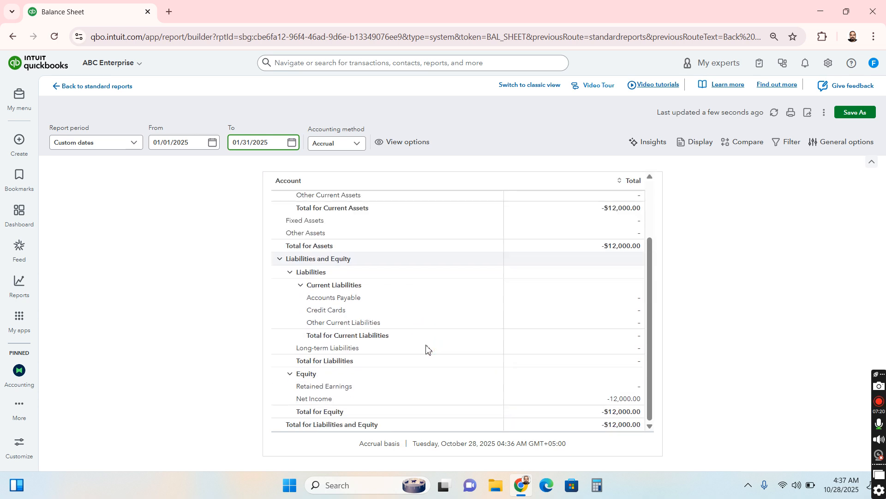
pyautogui.scroll(5, 426, 349)
pyautogui.click(76, 88)
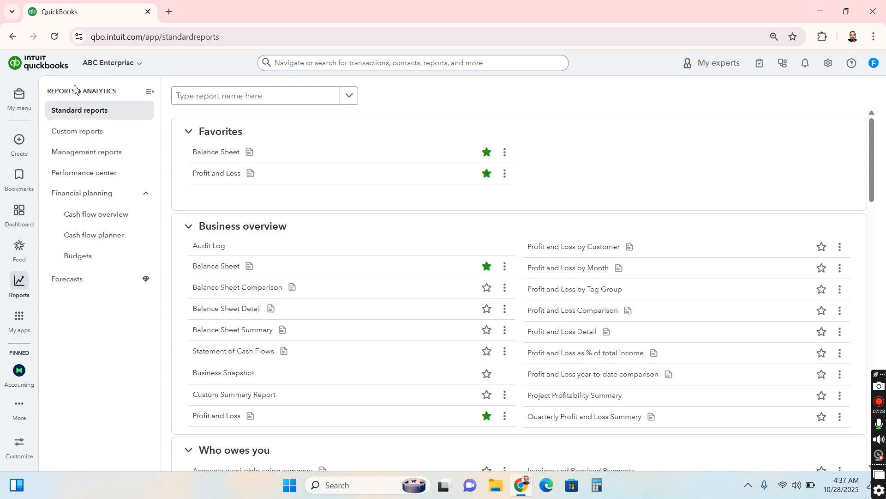
pyautogui.rightClick(215, 179)
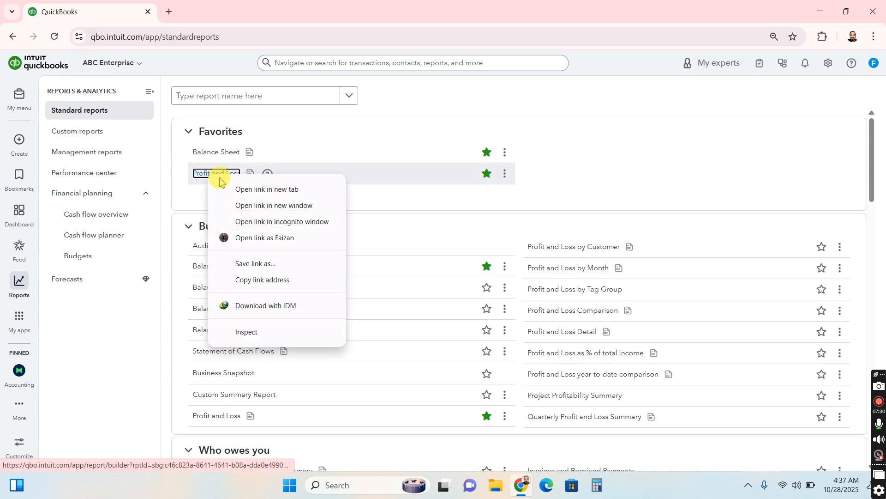
pyautogui.click(198, 175)
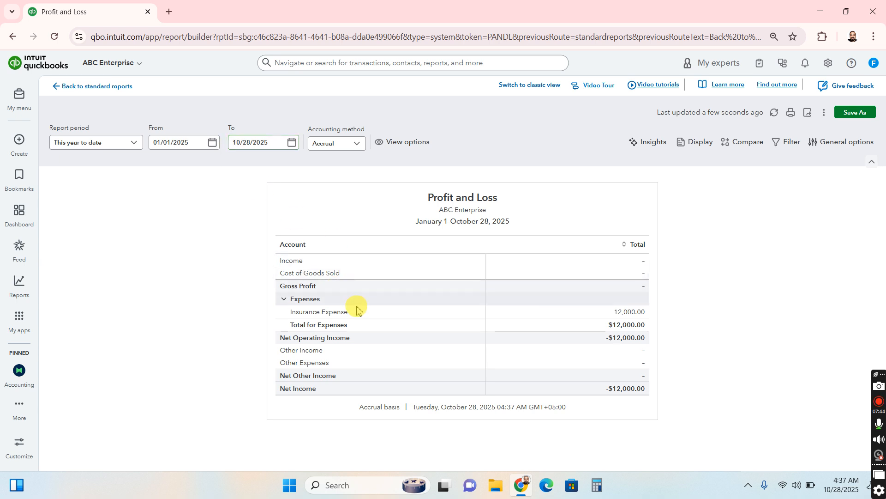
# Set the Profit and Loss report's end date to 01/31/2025 and refresh the report
pyautogui.moveTo(276, 143); pyautogui.dragTo(173, 142)
pyautogui.write('1')
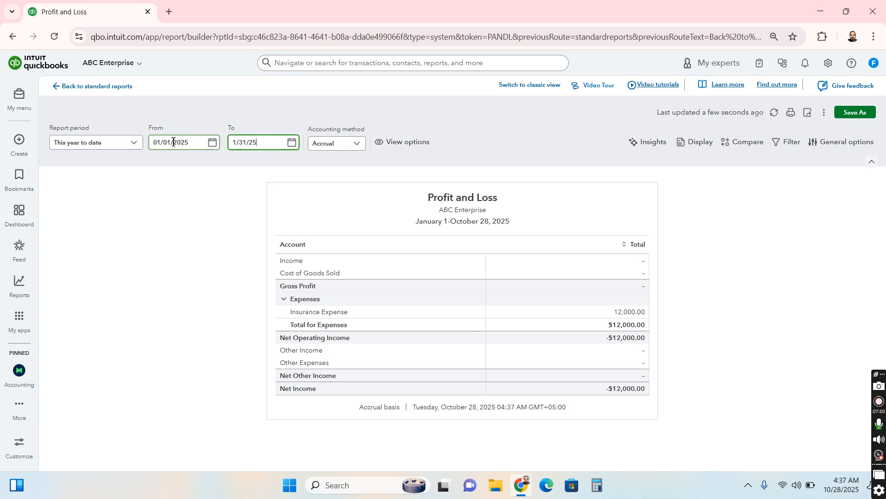
pyautogui.write('/31/2025')
pyautogui.press('Return')
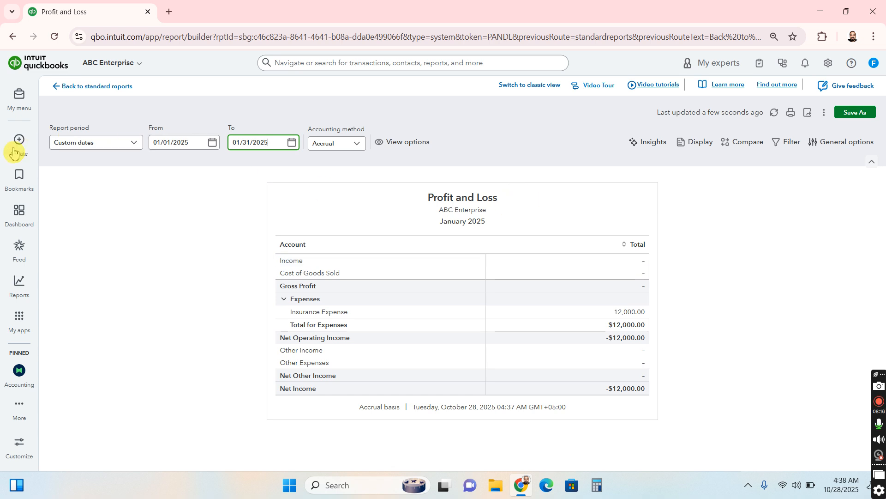
pyautogui.moveTo(16, 150)
pyautogui.click(196, 271)
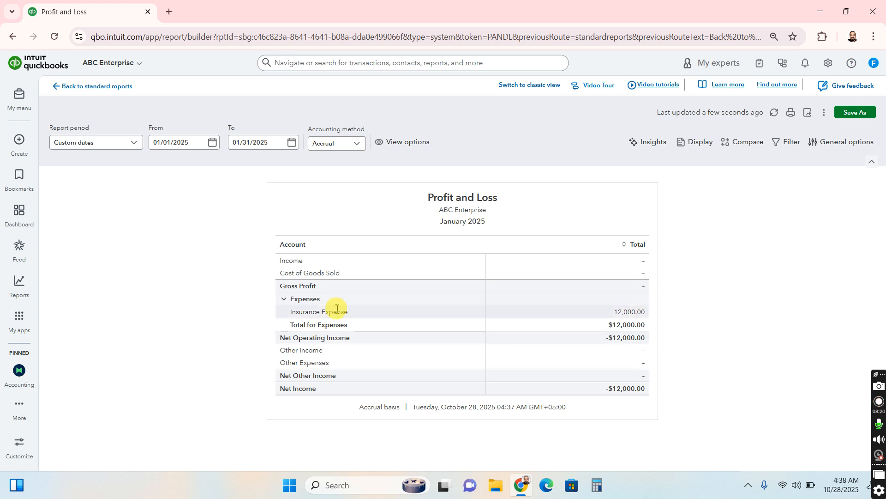
pyautogui.click(233, 326)
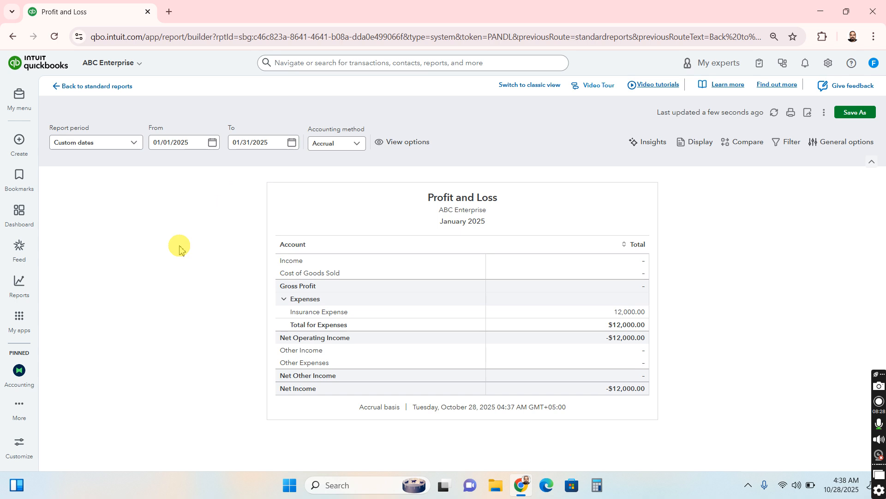
# Start a new journal entry and credit 12000 to Insurance Expense on the first line
pyautogui.moveTo(36, 163)
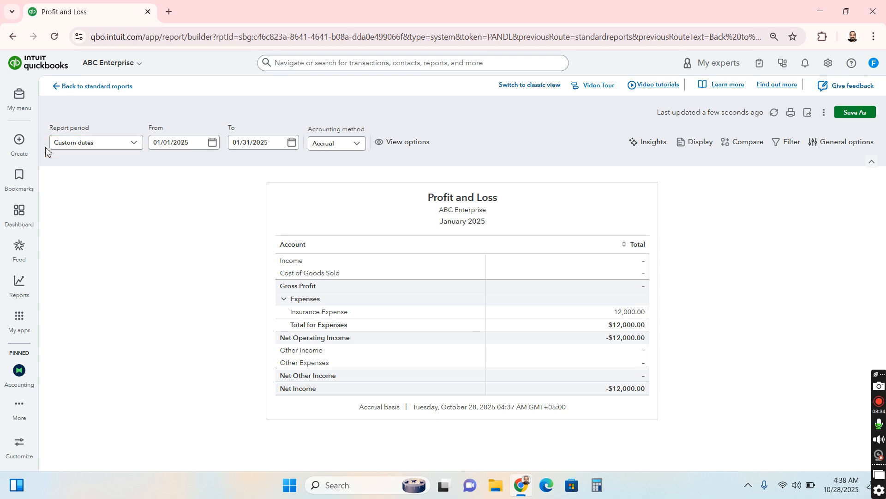
pyautogui.moveTo(19, 141)
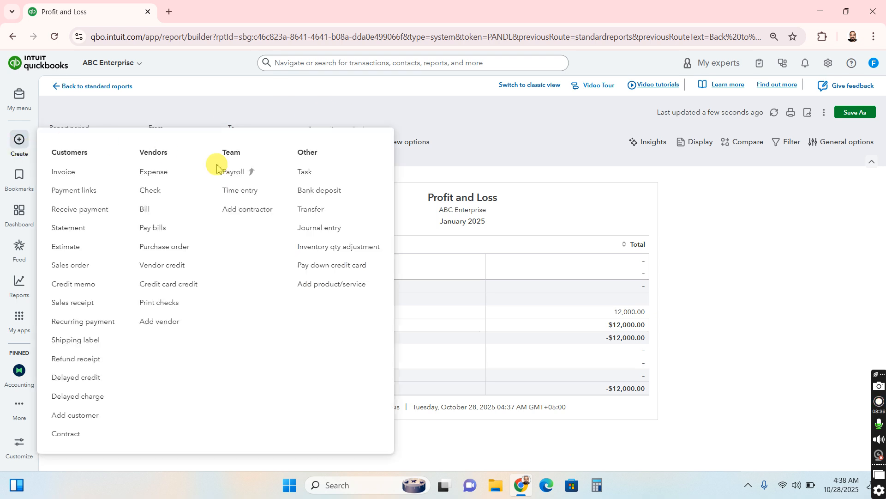
pyautogui.click(318, 228)
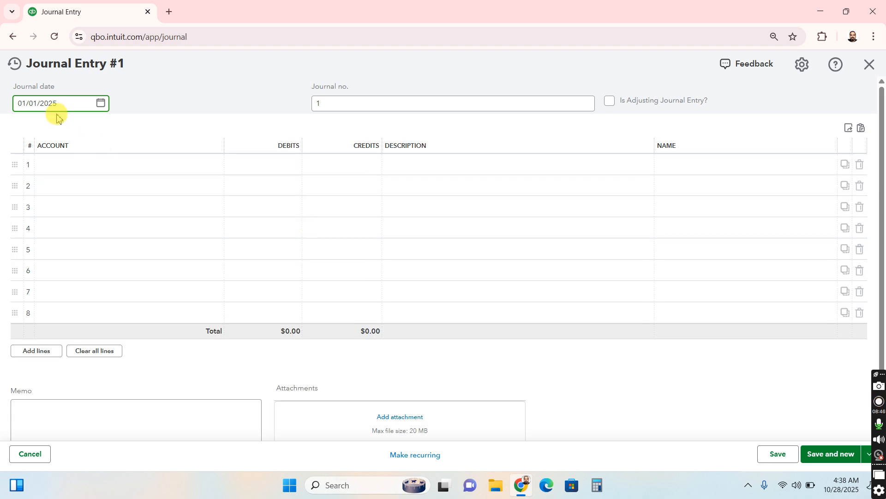
pyautogui.click(81, 163)
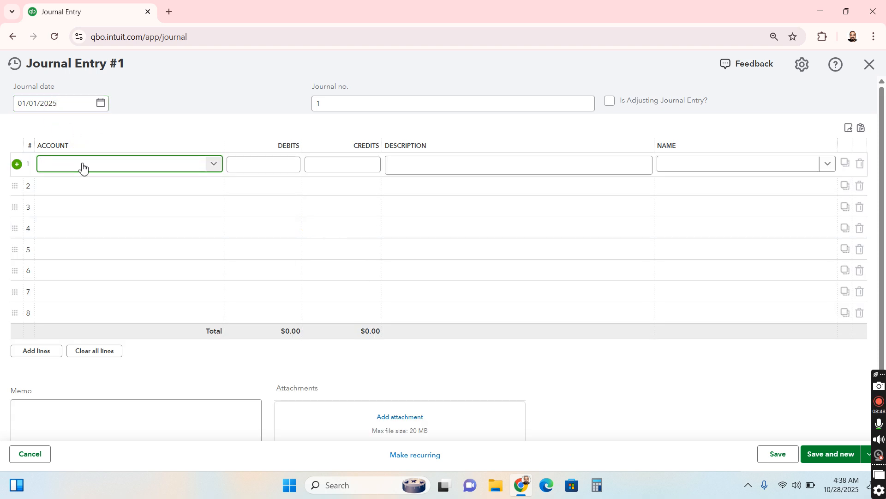
pyautogui.write('Insu')
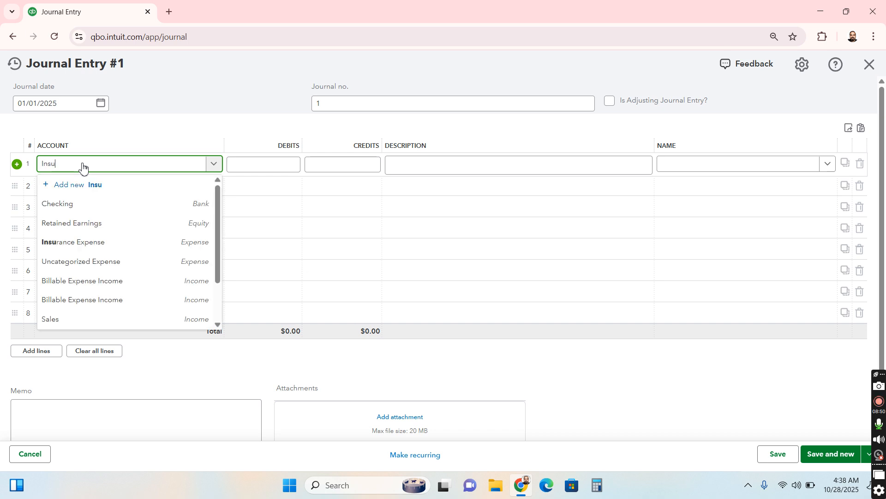
pyautogui.write('rance')
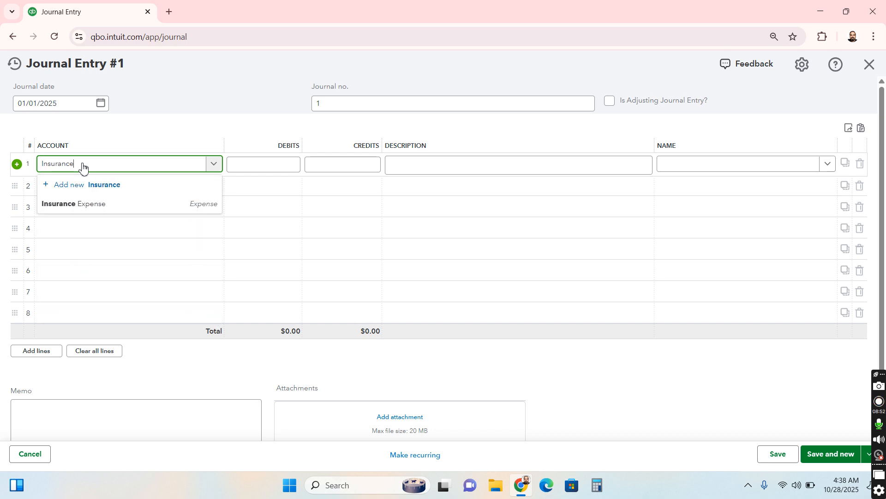
pyautogui.scroll(-1, 70, 162)
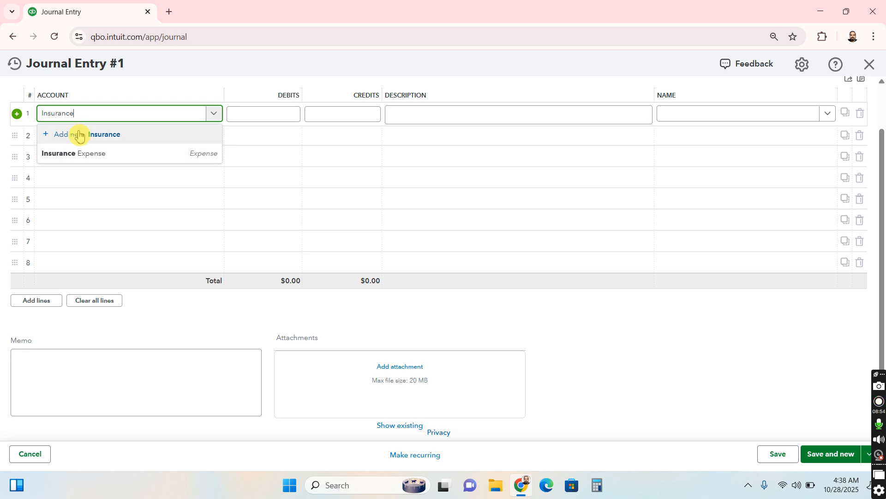
pyautogui.click(125, 153)
pyautogui.click(363, 118)
pyautogui.click(361, 116)
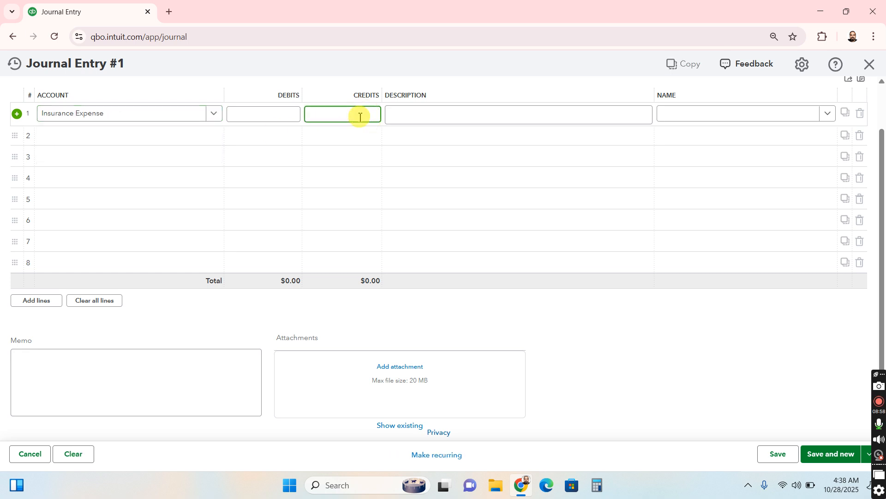
pyautogui.write('12000')
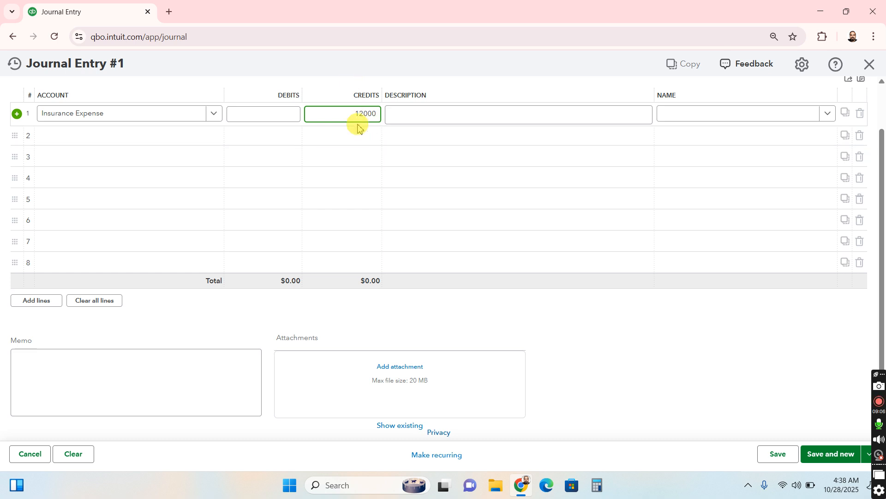
# Begin adding a new account named "prepaid insurance" for the second journal line
pyautogui.click(160, 137)
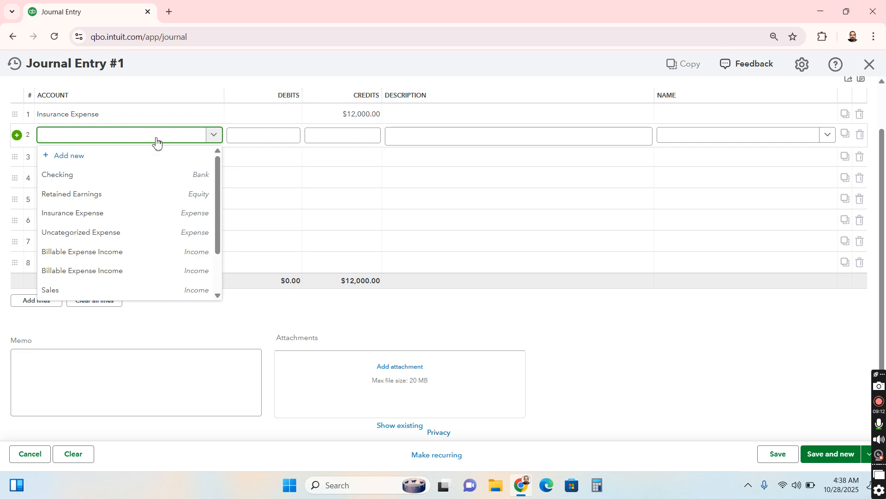
pyautogui.click(156, 141)
pyautogui.write('prepaid')
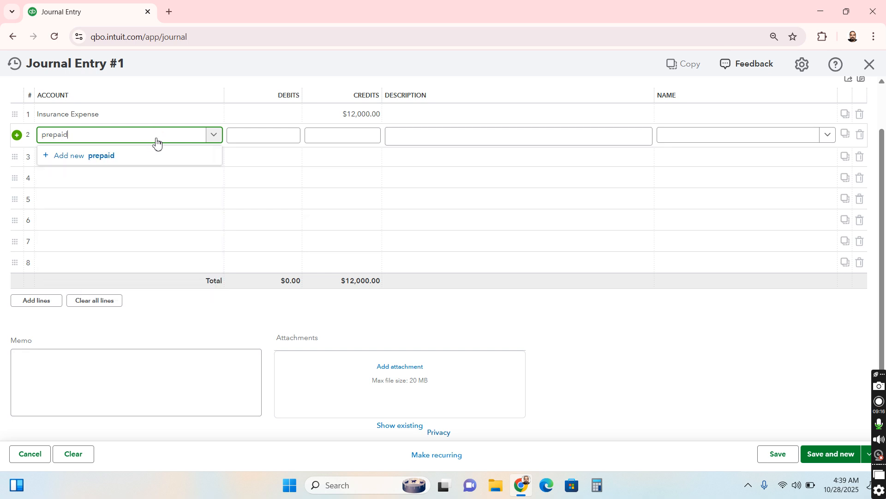
pyautogui.write(' i')
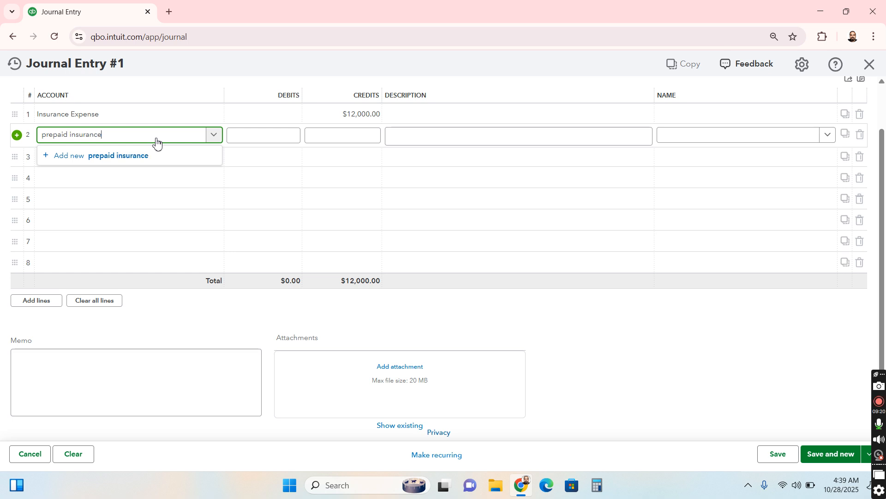
pyautogui.write('nsurance')
pyautogui.click(147, 155)
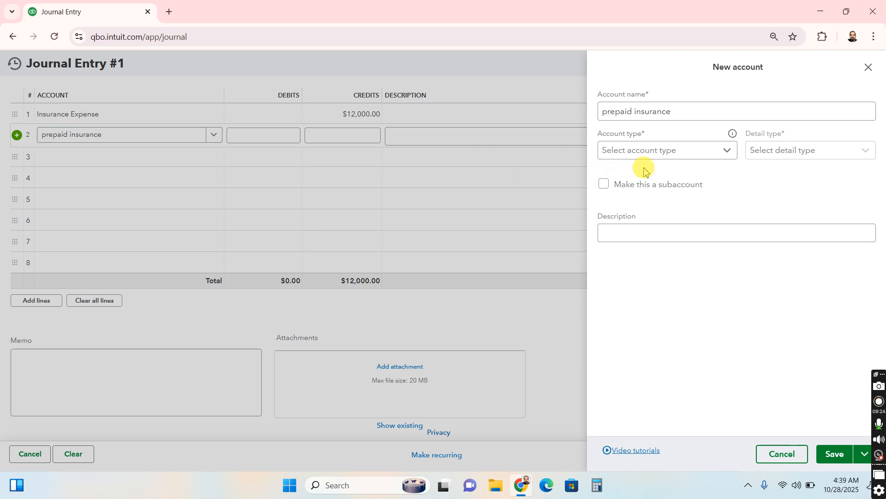
# Set the new account's type to Other Current Assets and detail type to Prepaid Expenses, and save the account
pyautogui.click(686, 158)
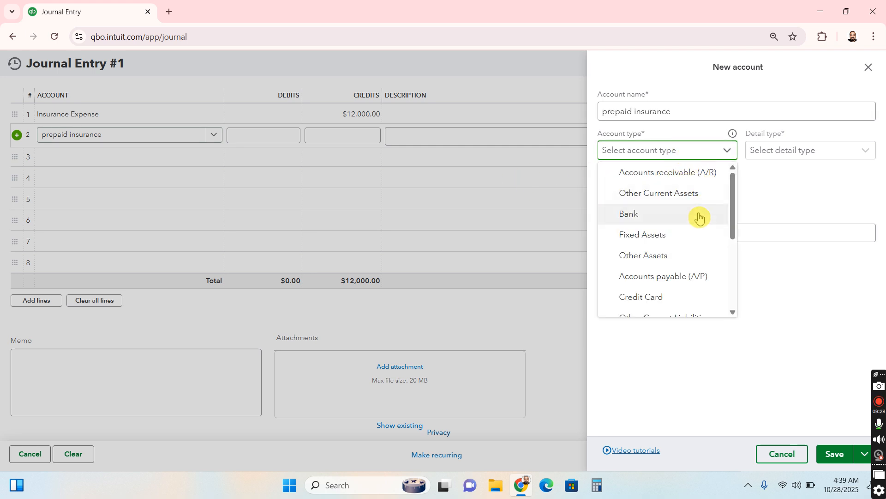
pyautogui.scroll(-1, 697, 215)
pyautogui.scroll(1, 697, 220)
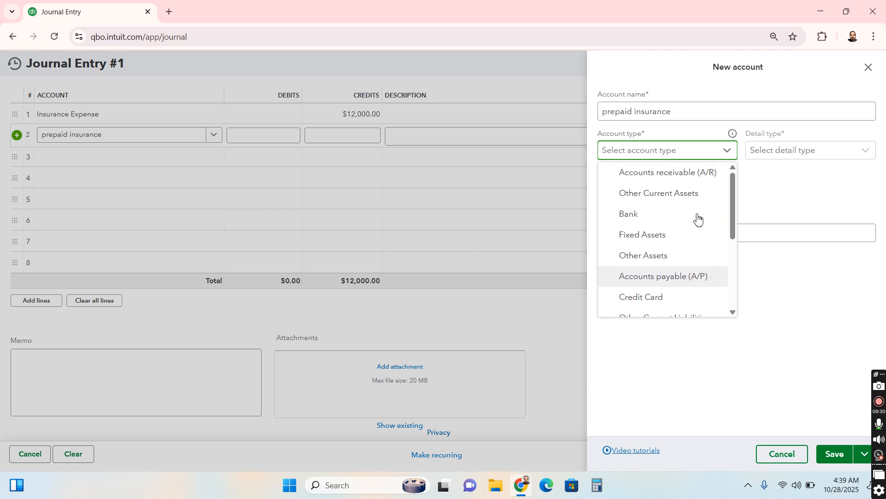
pyautogui.click(681, 250)
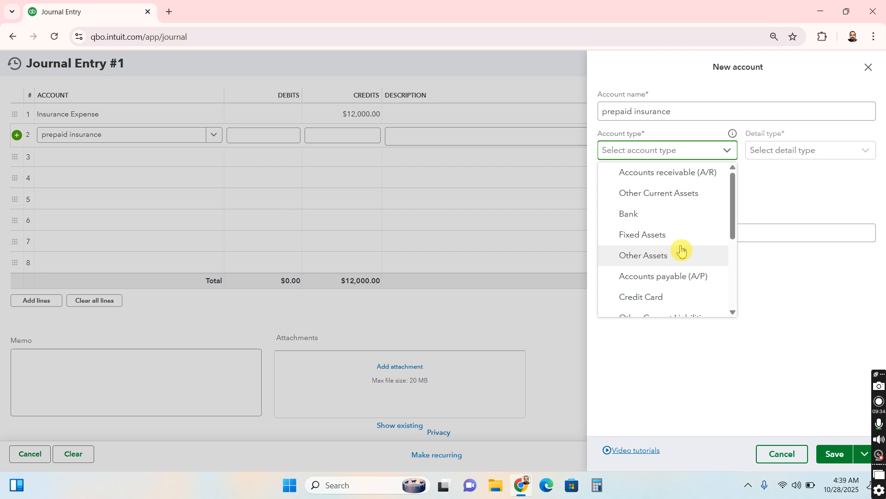
pyautogui.click(670, 198)
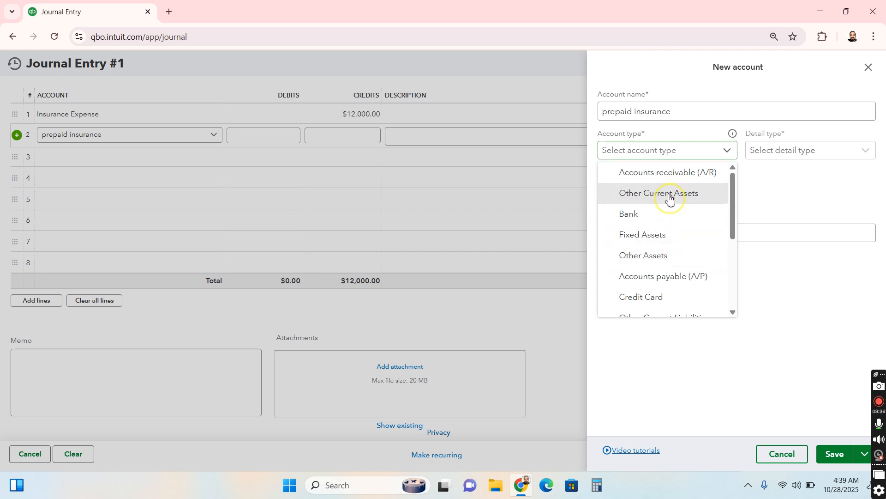
pyautogui.click(783, 152)
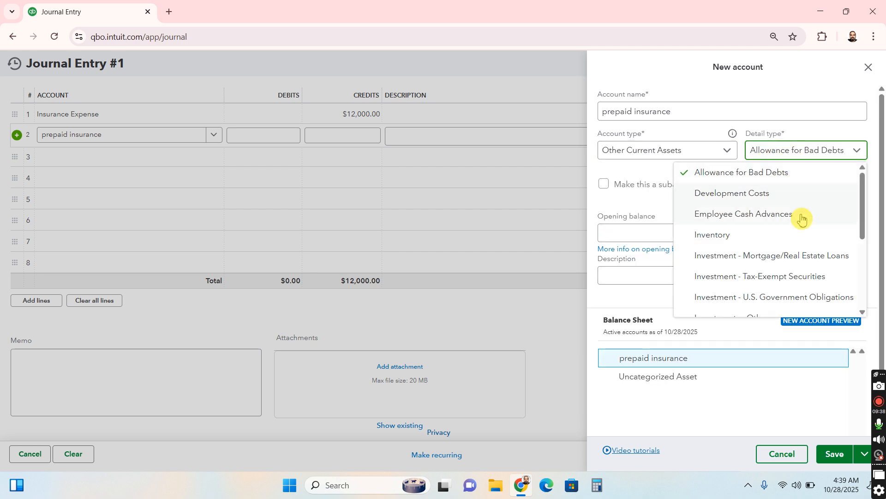
pyautogui.scroll(-5, 803, 218)
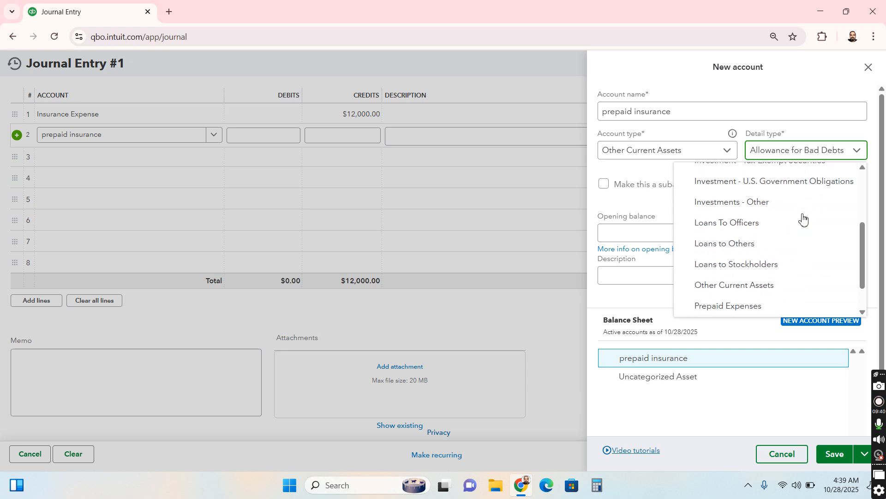
pyautogui.click(803, 266)
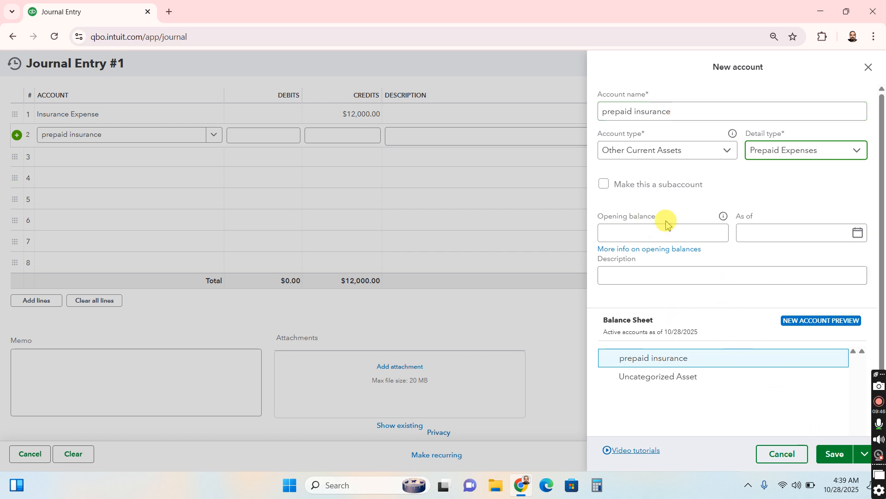
pyautogui.click(828, 455)
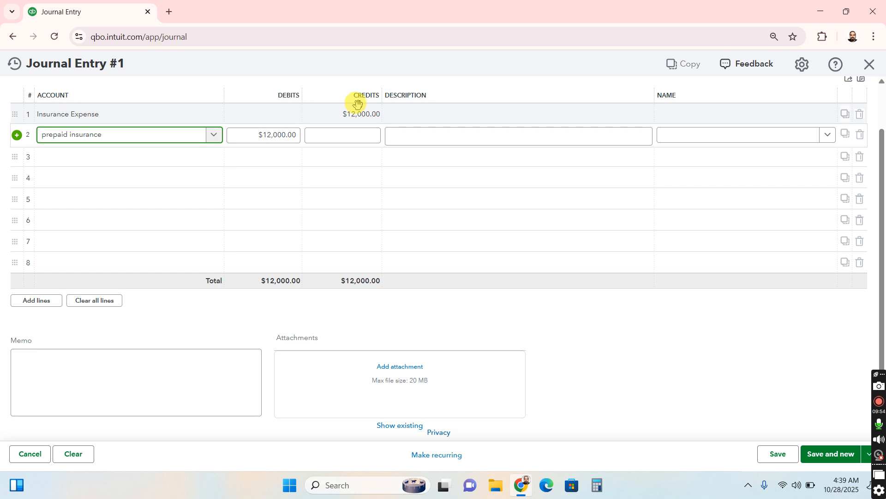
# Save and close the journal entry that moves the insurance expense to prepaid insurance
pyautogui.click(544, 118)
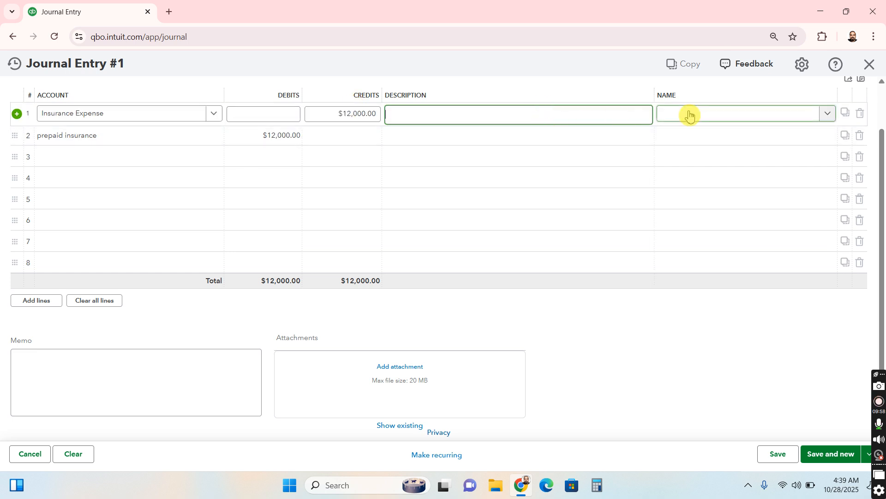
pyautogui.click(839, 455)
pyautogui.click(868, 454)
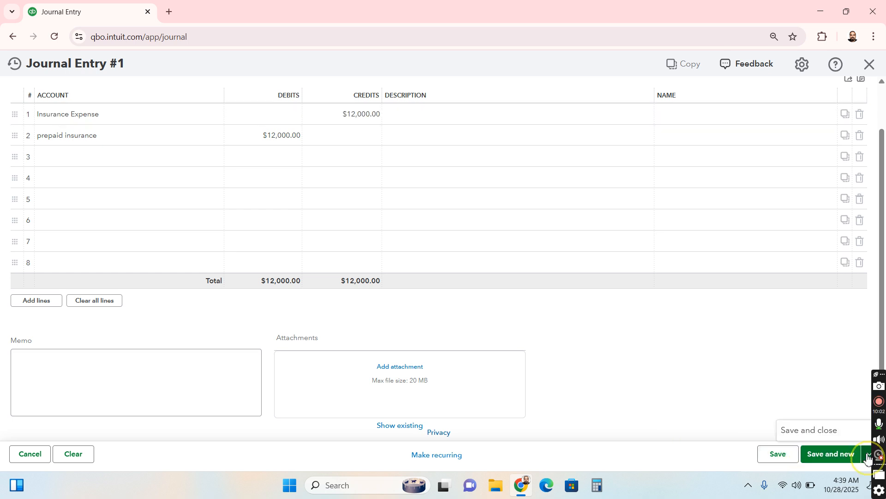
pyautogui.click(803, 430)
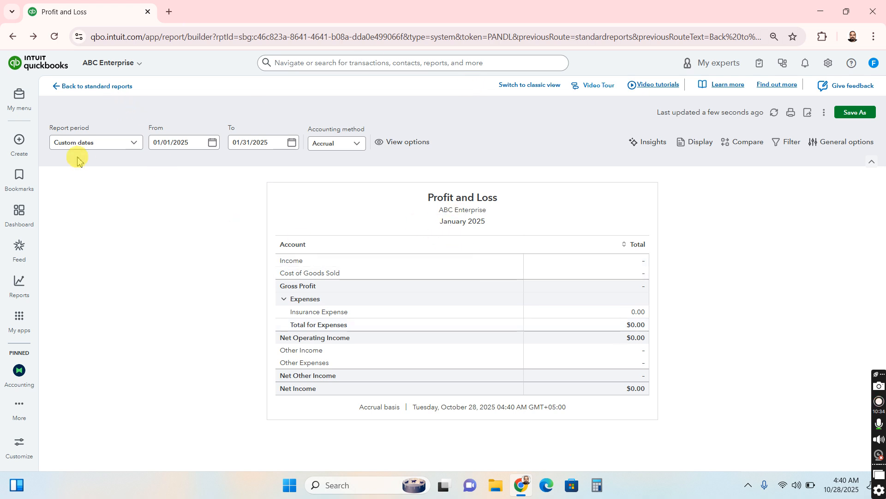
# Open the standard reports in a new browser tab and check the insurance expense in the Profit and Loss tab
pyautogui.rightClick(83, 88)
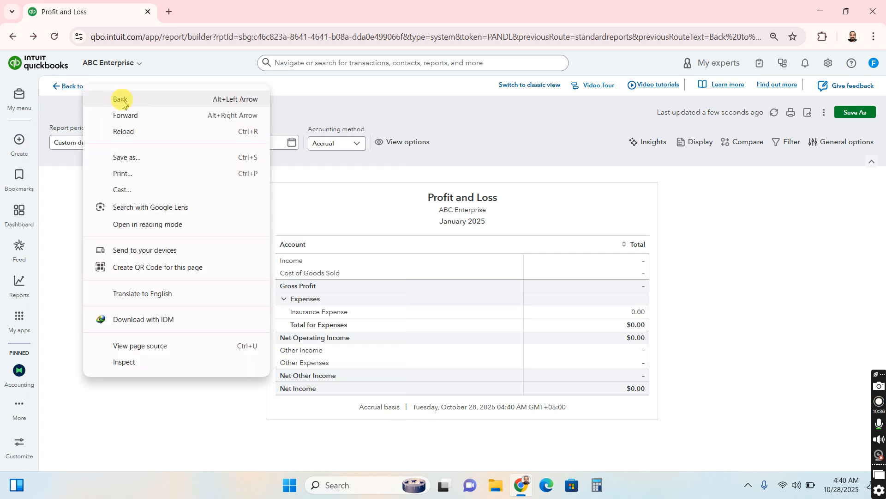
pyautogui.click(59, 333)
pyautogui.moveTo(17, 299)
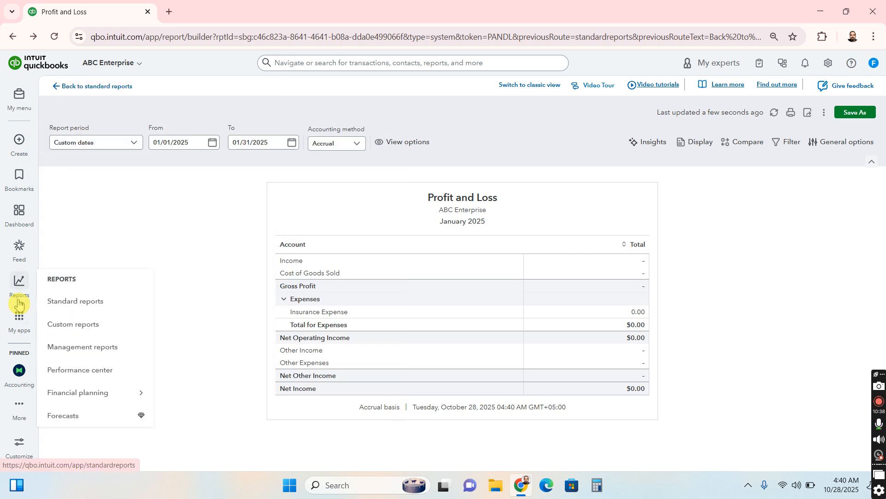
pyautogui.rightClick(66, 302)
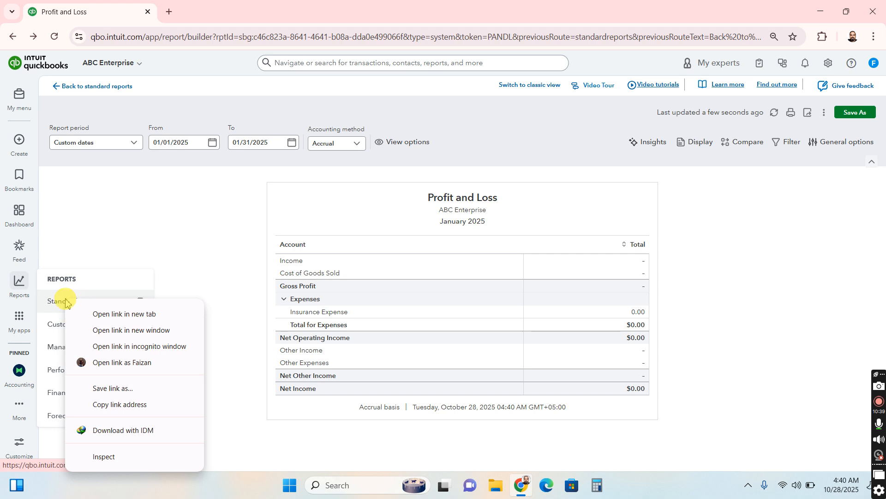
pyautogui.click(103, 315)
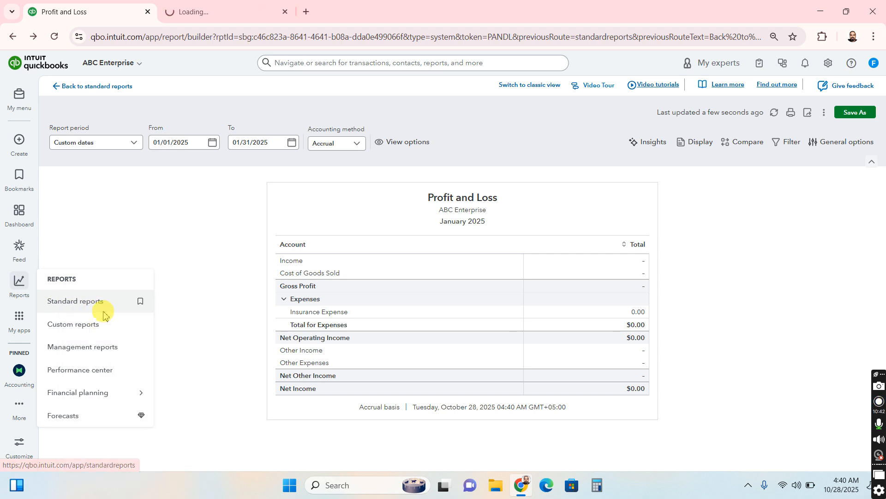
pyautogui.click(191, 14)
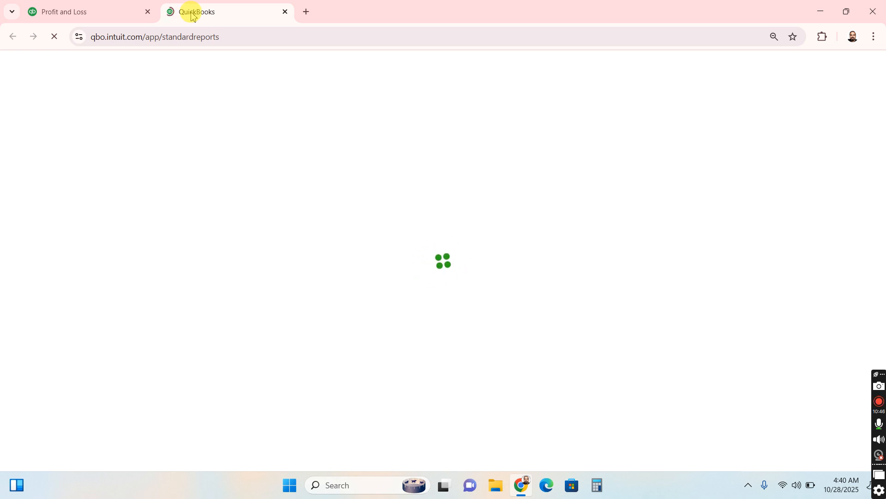
pyautogui.click(79, 4)
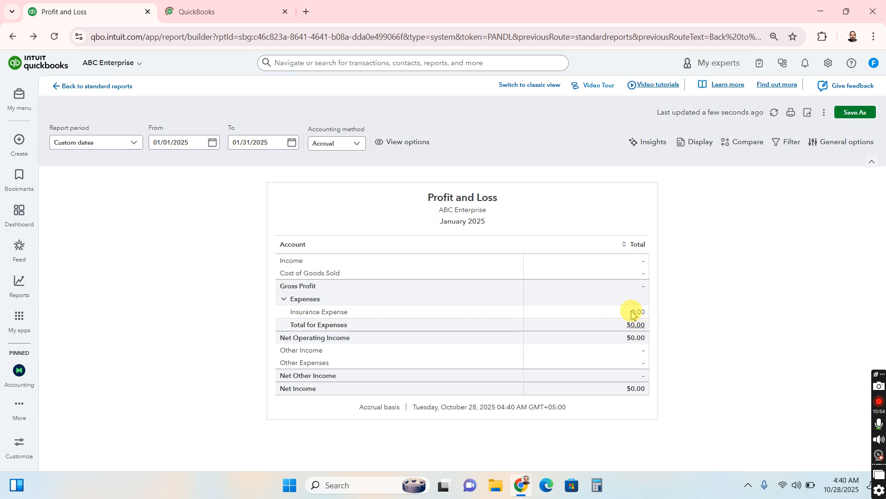
pyautogui.click(210, 10)
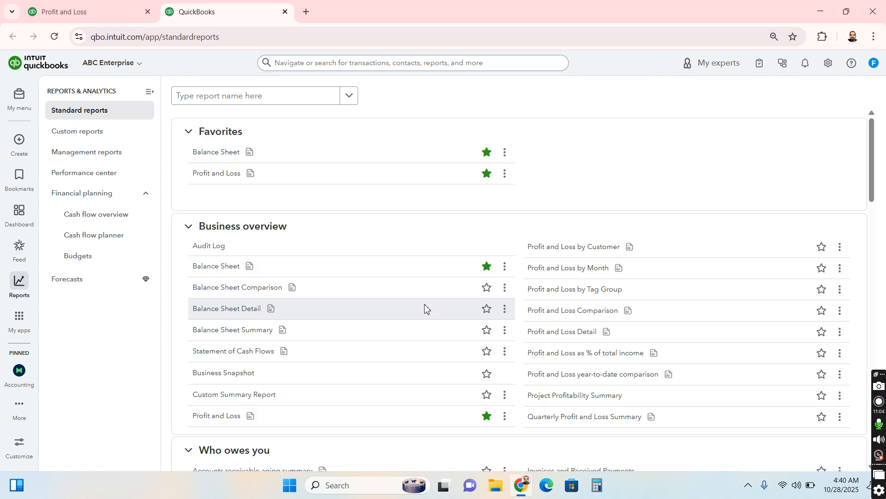
# Open the Balance Sheet report and set its end date to 01/31/2025
pyautogui.click(216, 152)
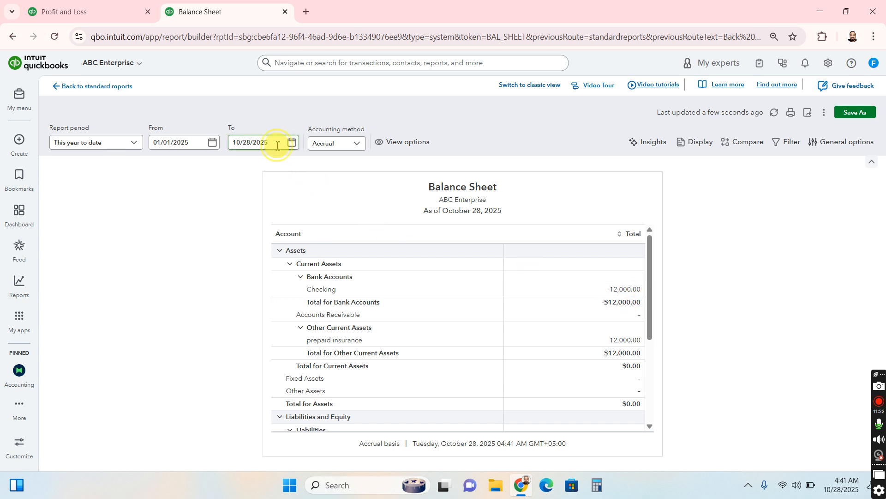
pyautogui.tripleClick(231, 142)
pyautogui.write('1')
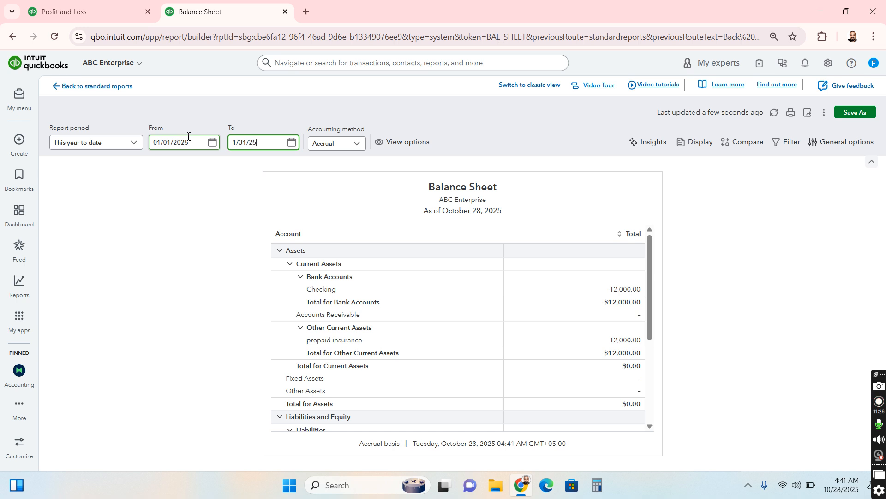
pyautogui.write('/31/2025')
pyautogui.press('Return')
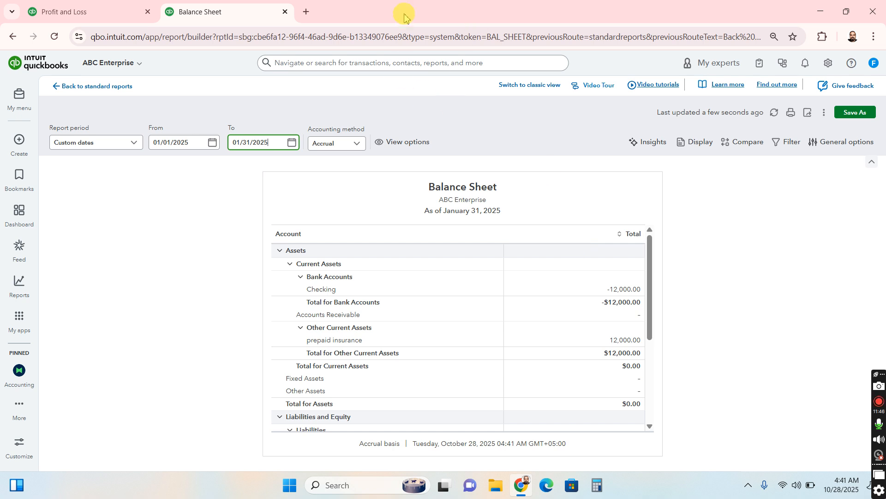
# Open a new journal entry form in a separate browser tab and switch to that tab
pyautogui.moveTo(17, 151)
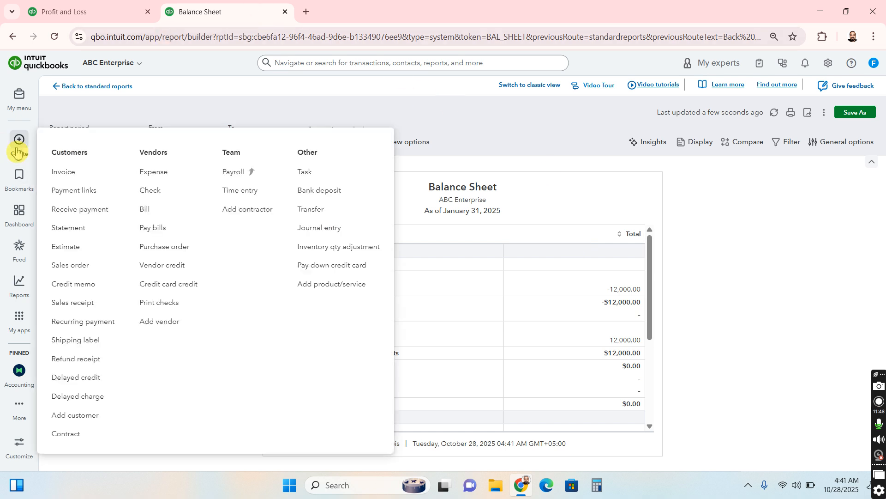
pyautogui.click(326, 233)
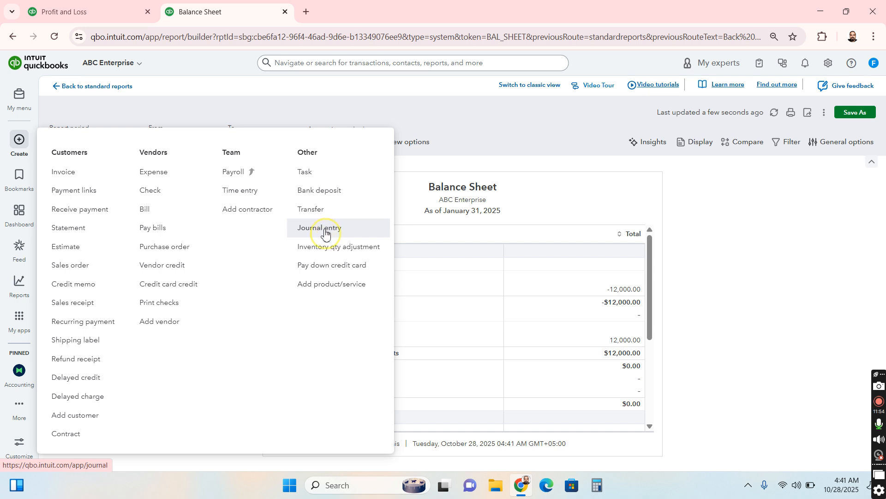
pyautogui.rightClick(326, 232)
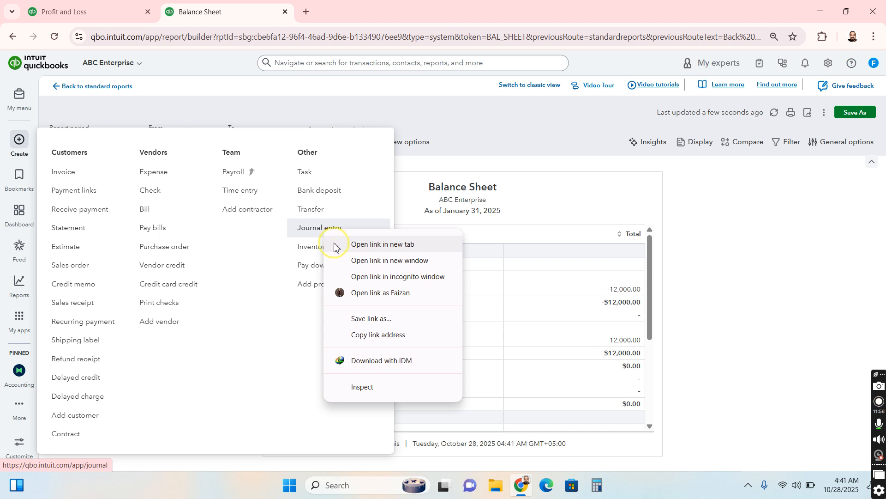
pyautogui.click(334, 247)
pyautogui.click(322, 10)
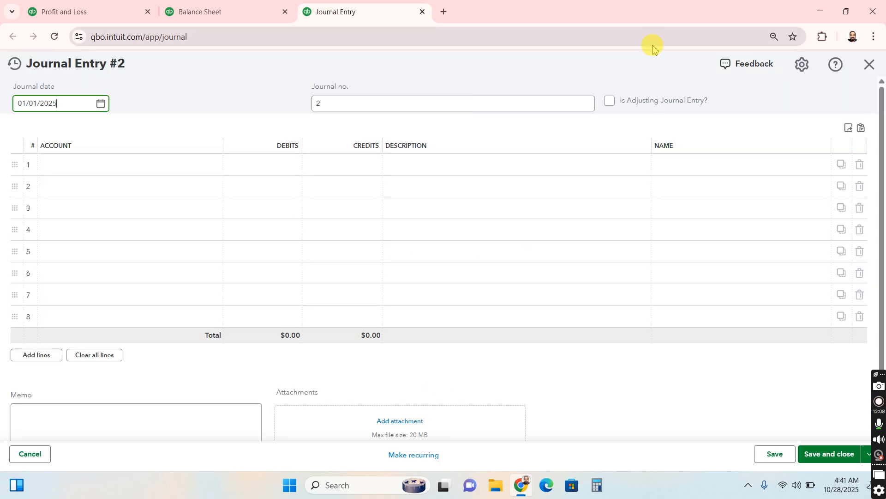
# Mark the new entry as an adjusting journal entry and set its journal date to 01/31/2025
pyautogui.click(611, 102)
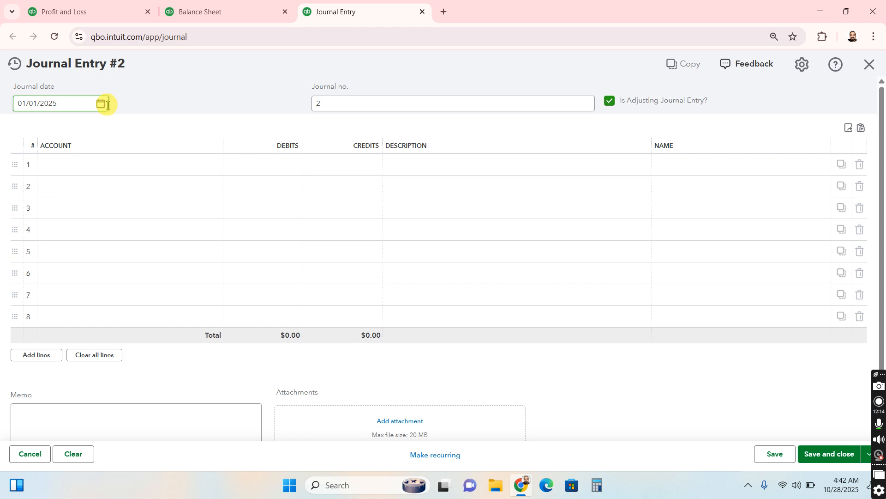
pyautogui.click(101, 104)
pyautogui.click(110, 229)
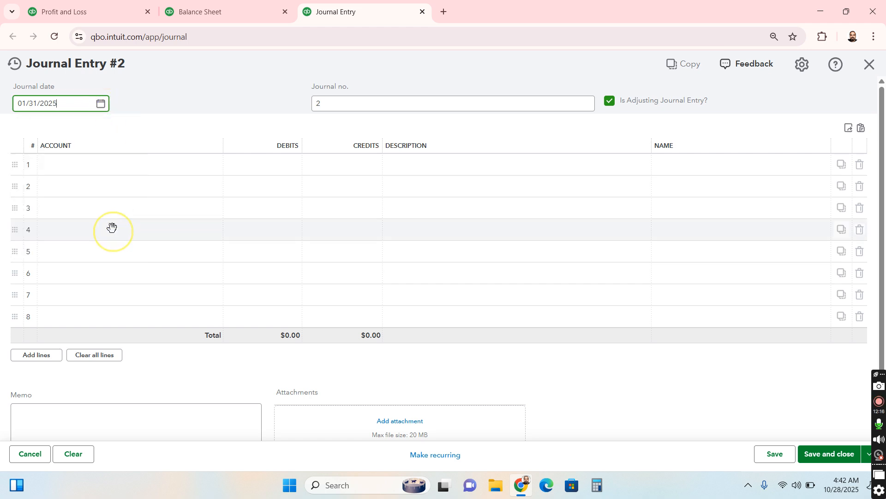
# Choose Insurance Expense as the account on line 1 and prepaid insurance as the account on line 2
pyautogui.click(105, 164)
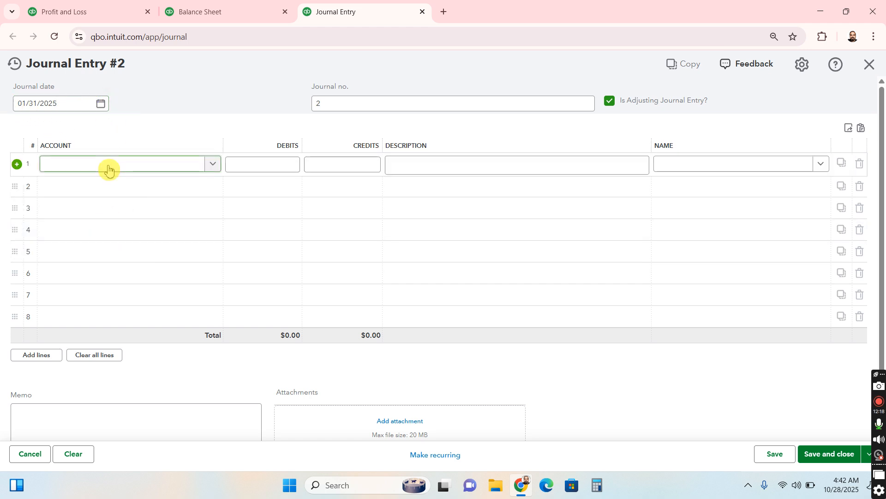
pyautogui.click(108, 170)
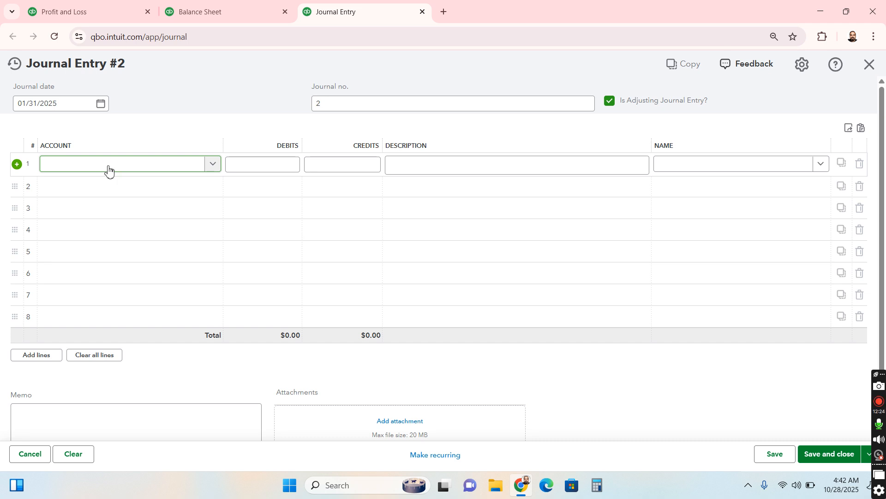
pyautogui.click(108, 170)
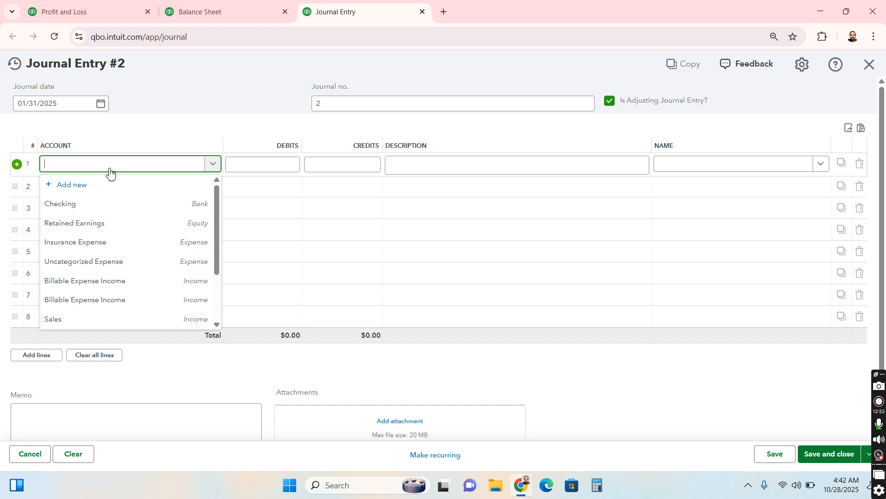
pyautogui.write('INsu')
pyautogui.press('BackSpace')
pyautogui.press('BackSpace')
pyautogui.write('nsuran')
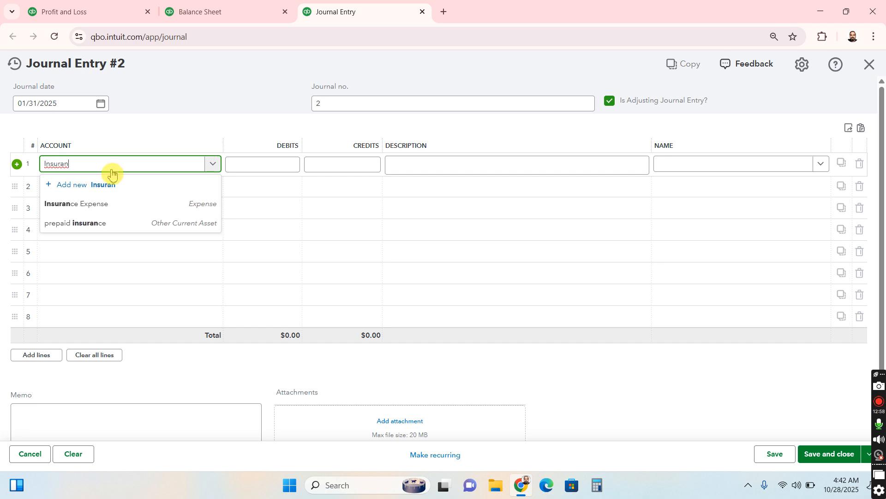
pyautogui.click(129, 203)
pyautogui.click(127, 194)
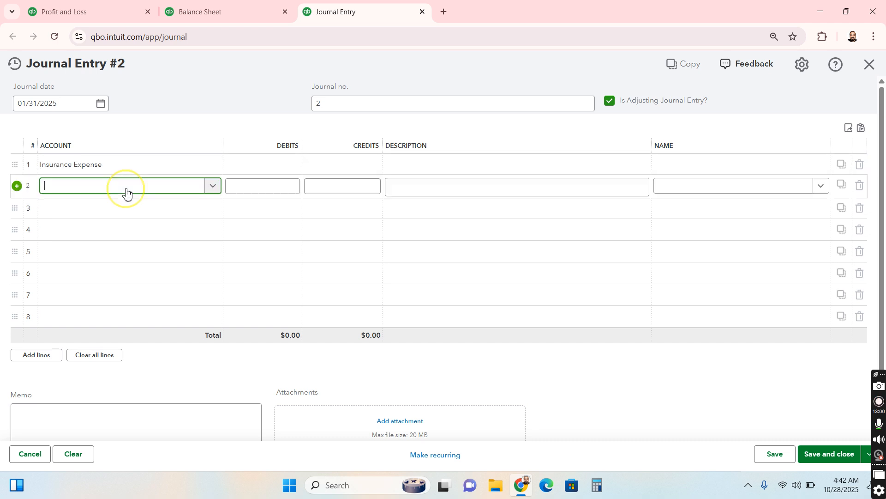
pyautogui.write('Prepa')
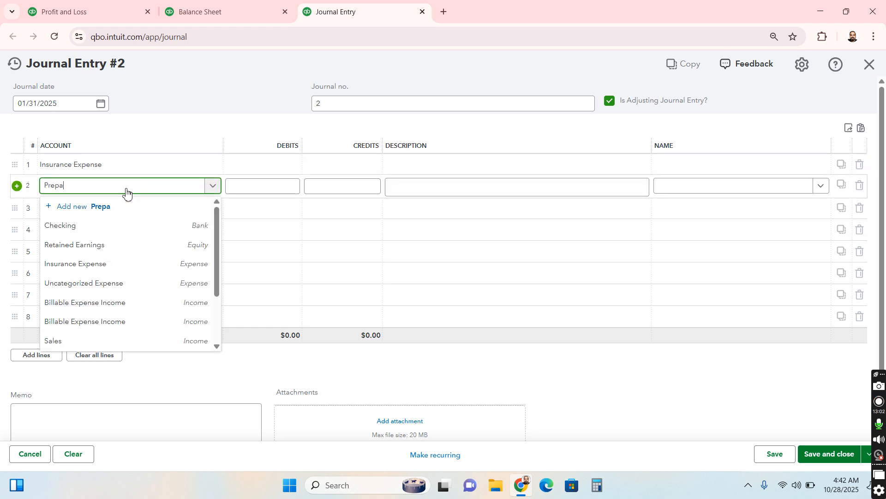
pyautogui.click(143, 223)
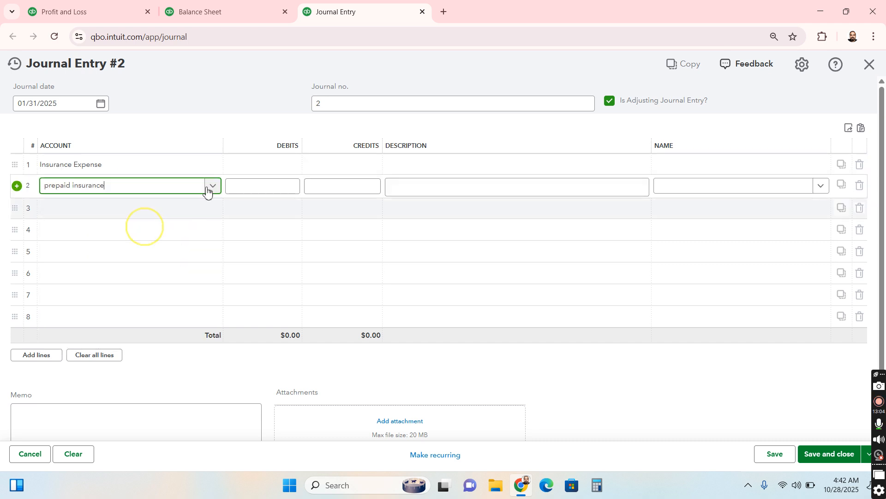
# Enter a 1000 debit for Insurance Expense and a 1000 credit for prepaid insurance
pyautogui.click(242, 160)
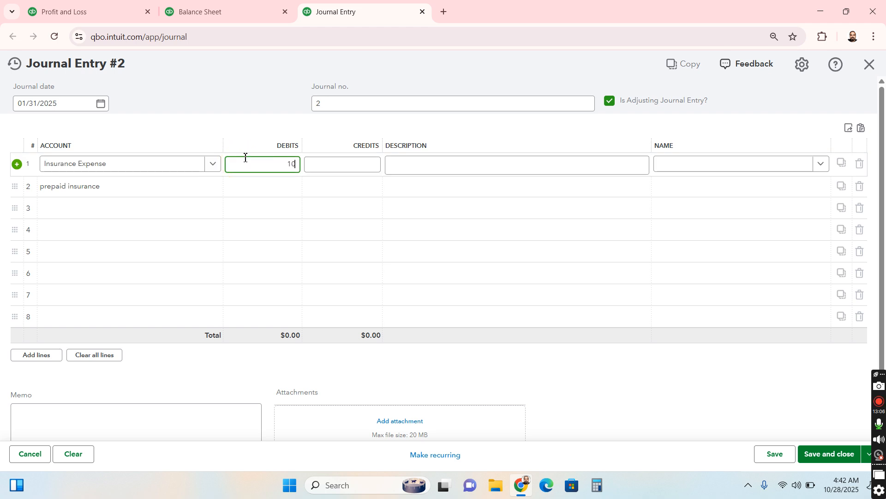
pyautogui.press('Tab')
pyautogui.press('Tab')
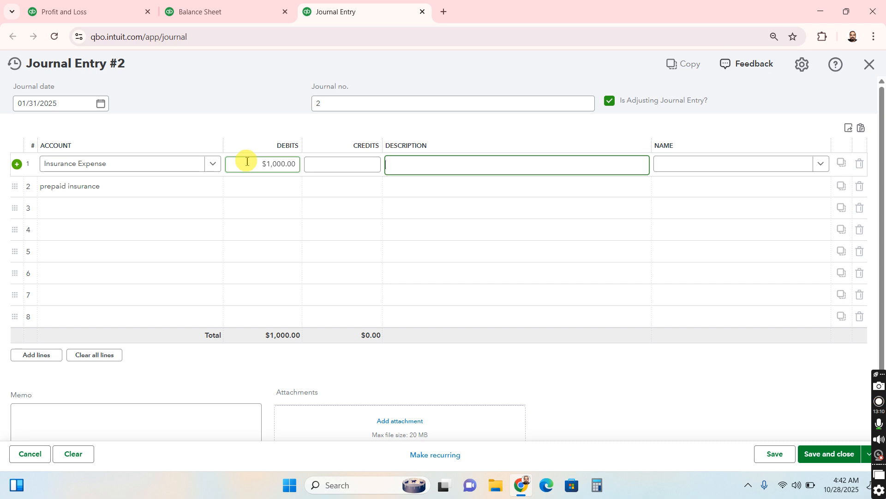
pyautogui.click(359, 187)
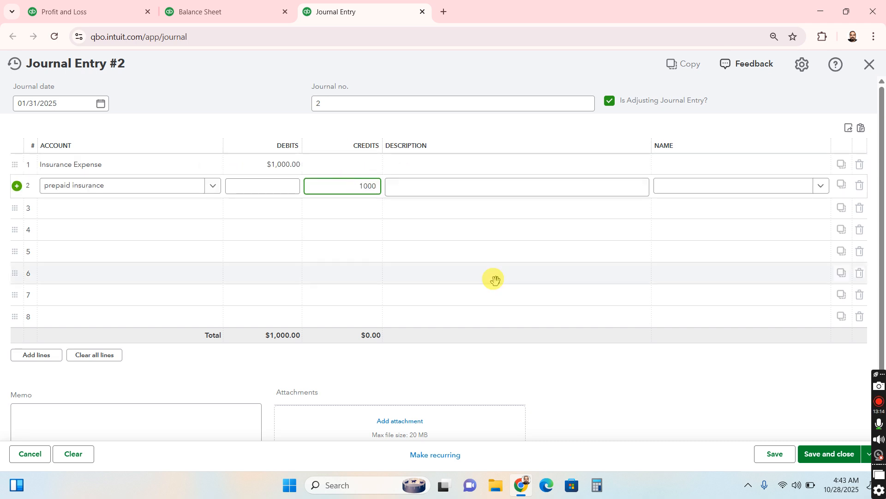
# Set the journal number to "ADJ prepaid Jan" and save the adjusting entry, keeping it open
pyautogui.click(261, 95)
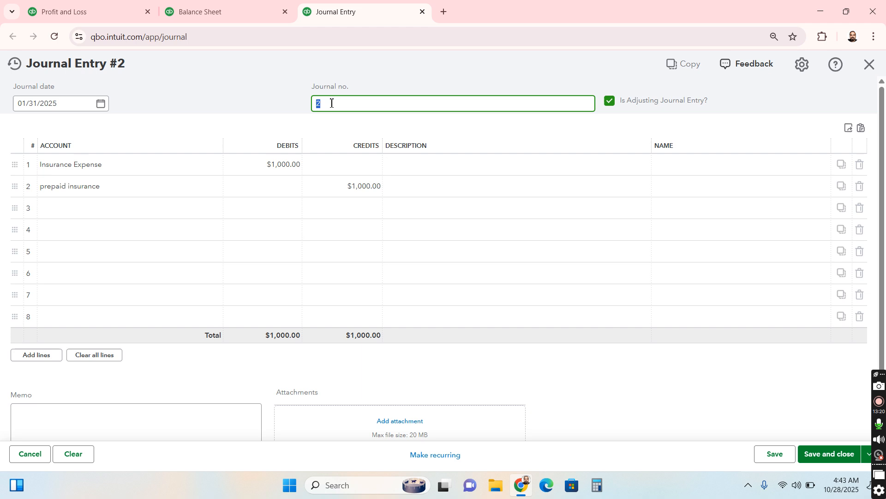
pyautogui.write('ADJ prepain')
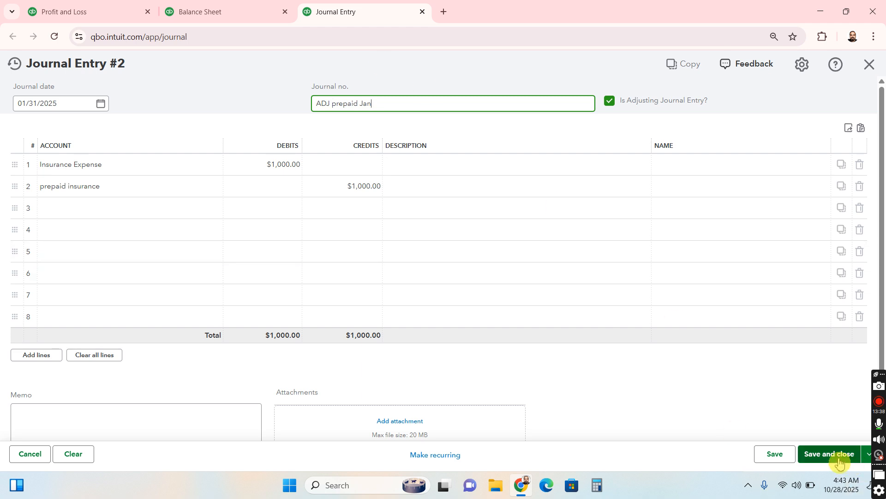
pyautogui.click(784, 459)
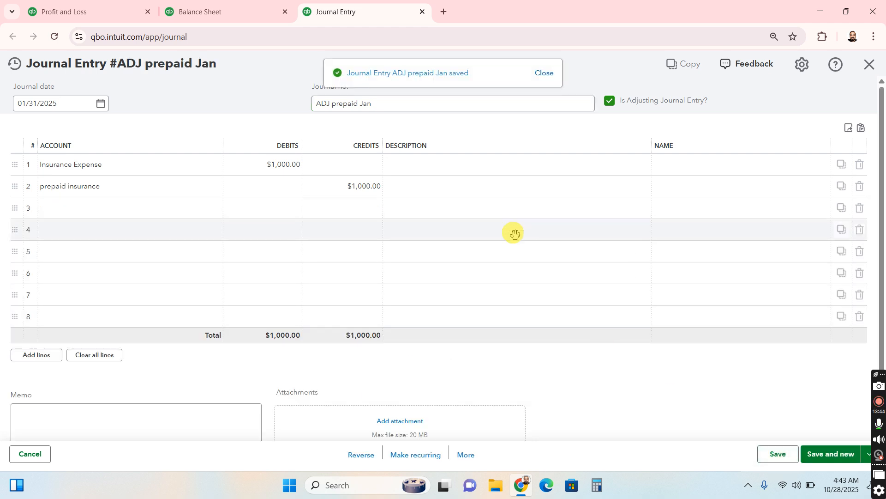
# Make a copy of the saved January adjusting journal entry
pyautogui.click(467, 456)
pyautogui.click(620, 367)
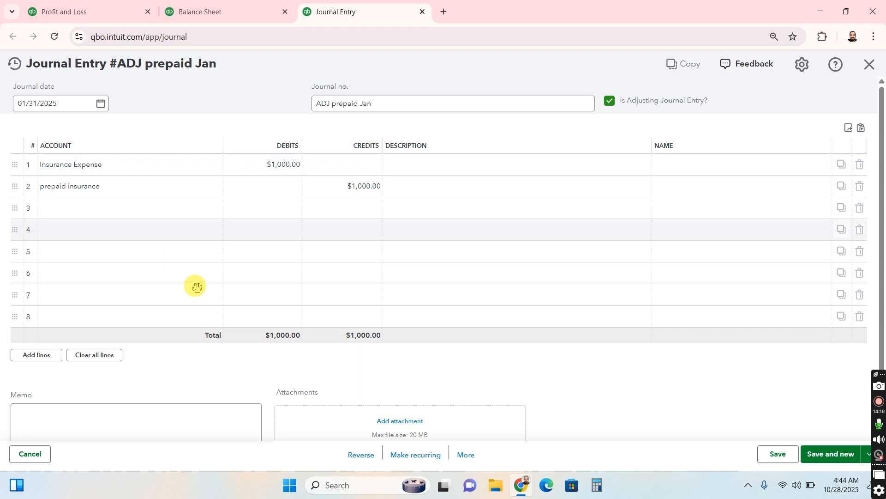
pyautogui.click(466, 457)
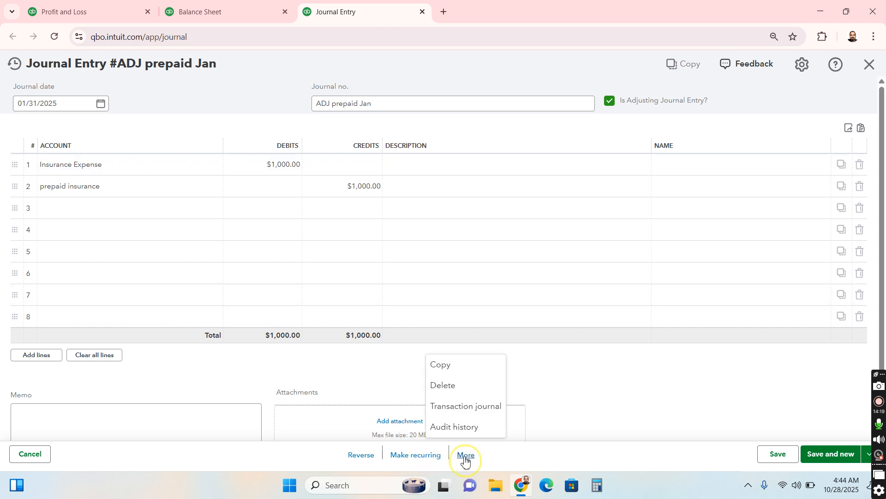
pyautogui.click(465, 371)
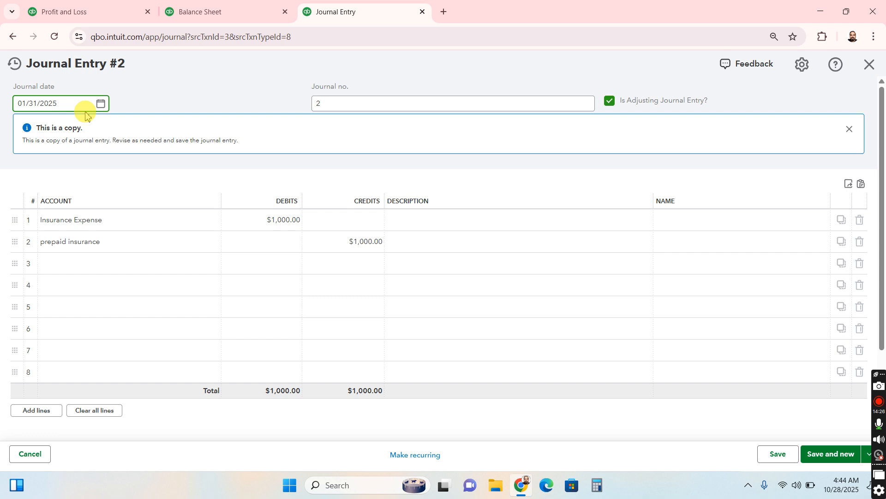
# Set the copied entry's journal date to 02/28/2025 and save it
pyautogui.click(102, 104)
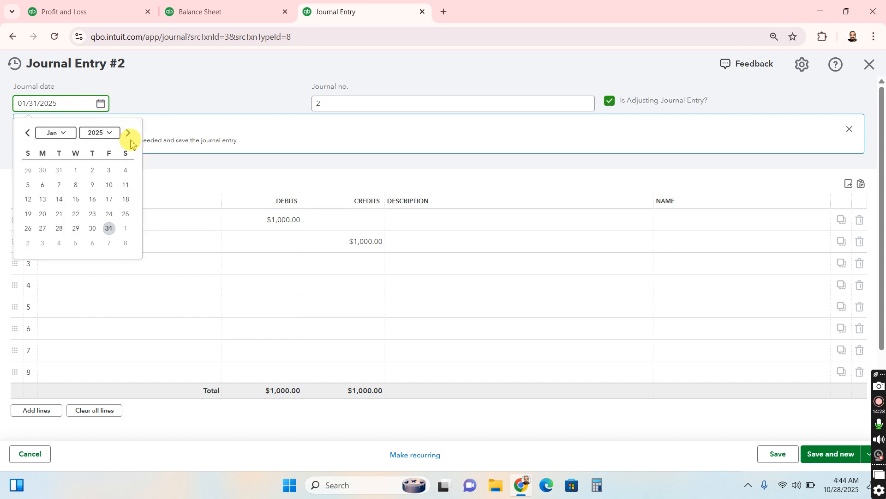
pyautogui.click(65, 134)
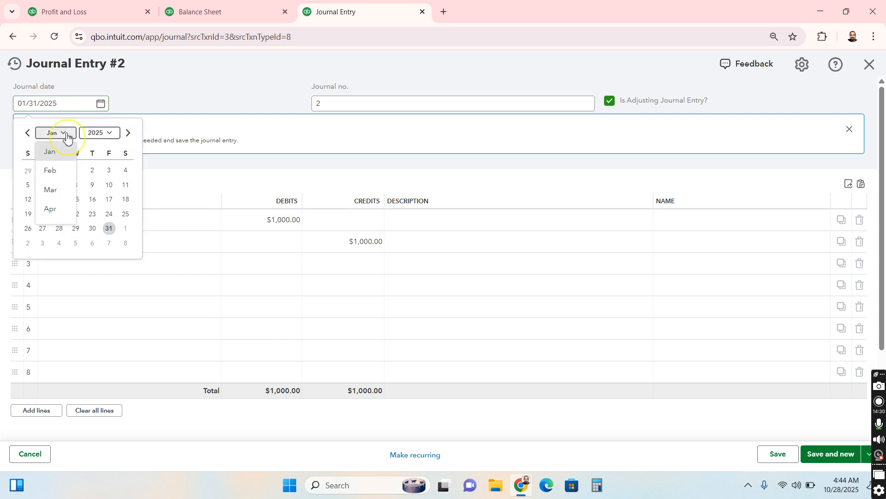
pyautogui.click(56, 169)
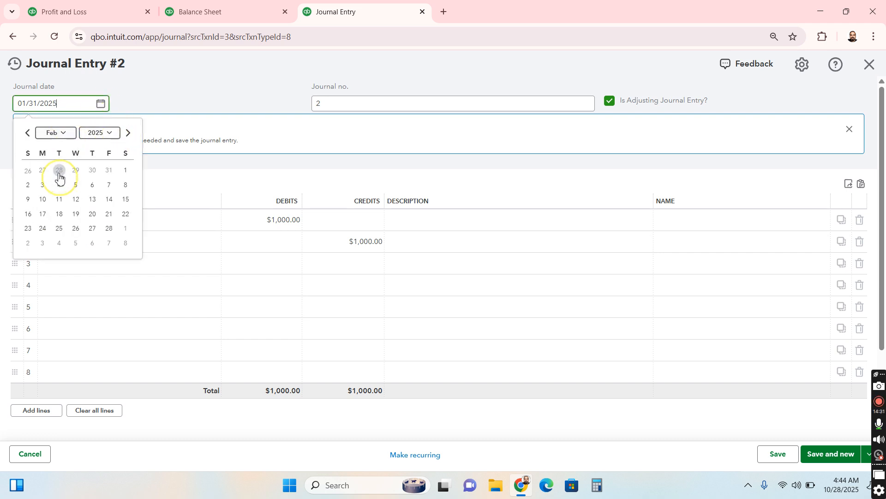
pyautogui.click(109, 228)
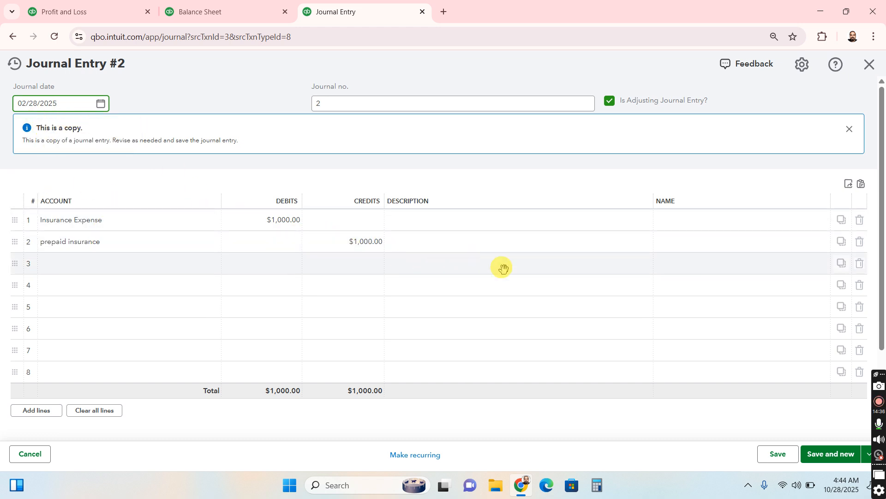
pyautogui.click(778, 453)
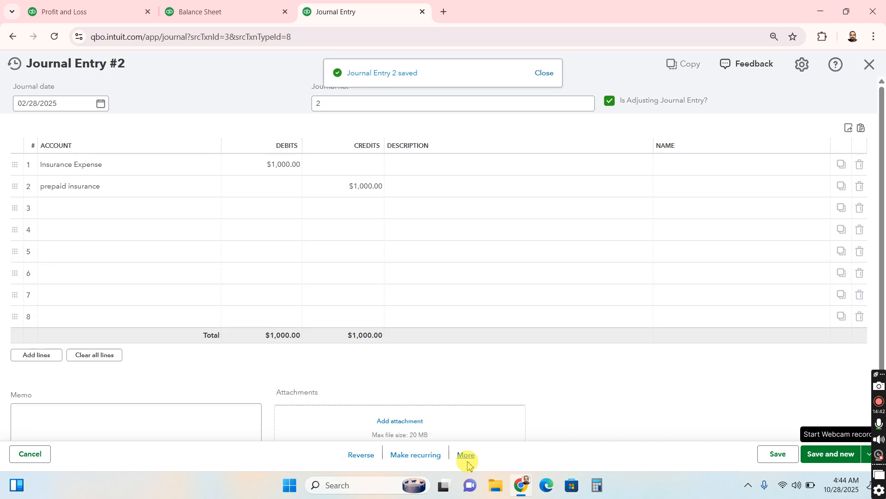
# Copy the February adjusting entry and save the copy with the journal date 03/31/2025
pyautogui.click(466, 457)
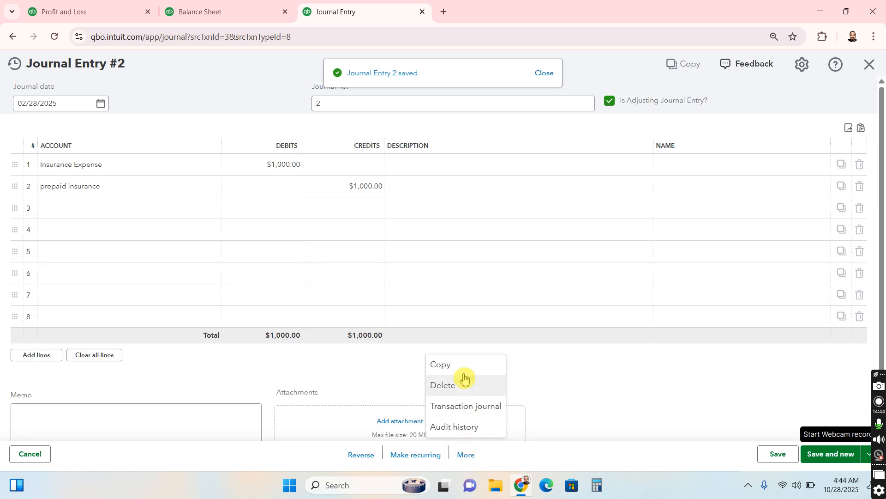
pyautogui.click(101, 103)
pyautogui.click(60, 134)
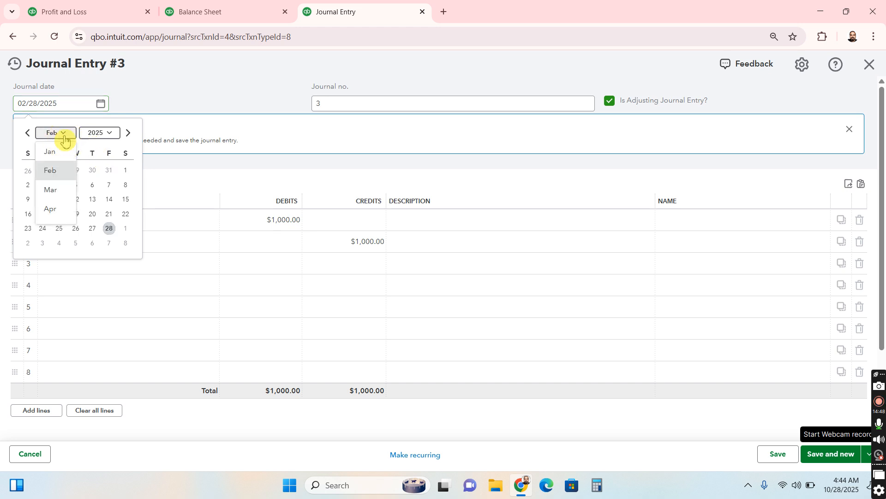
pyautogui.click(64, 190)
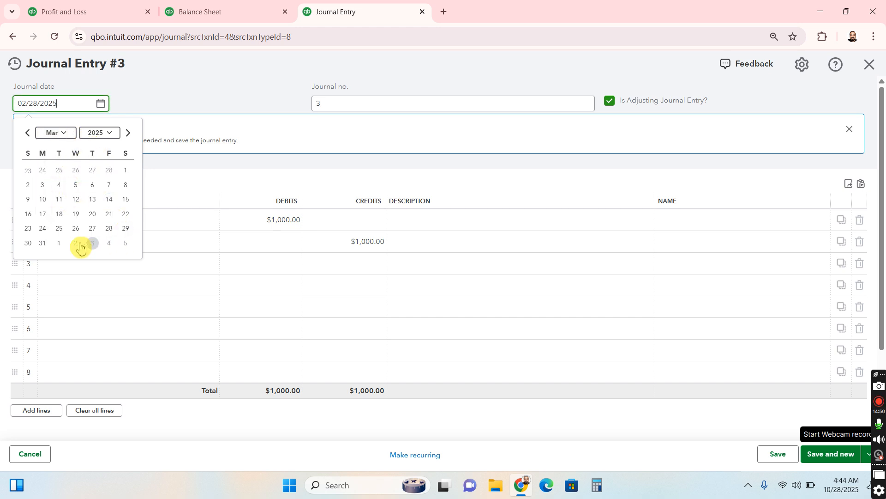
pyautogui.click(42, 242)
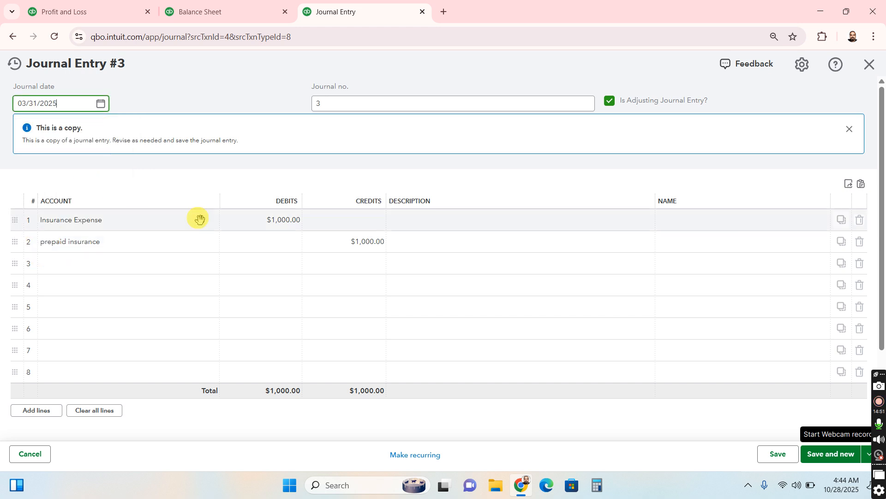
pyautogui.click(778, 459)
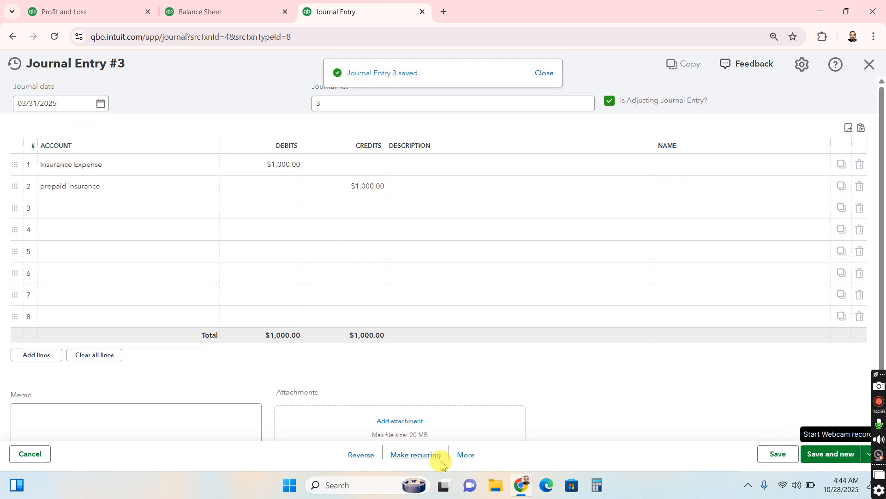
# Change the journal date of the open adjusting entry to 04/30/2025 and save it
pyautogui.click(104, 106)
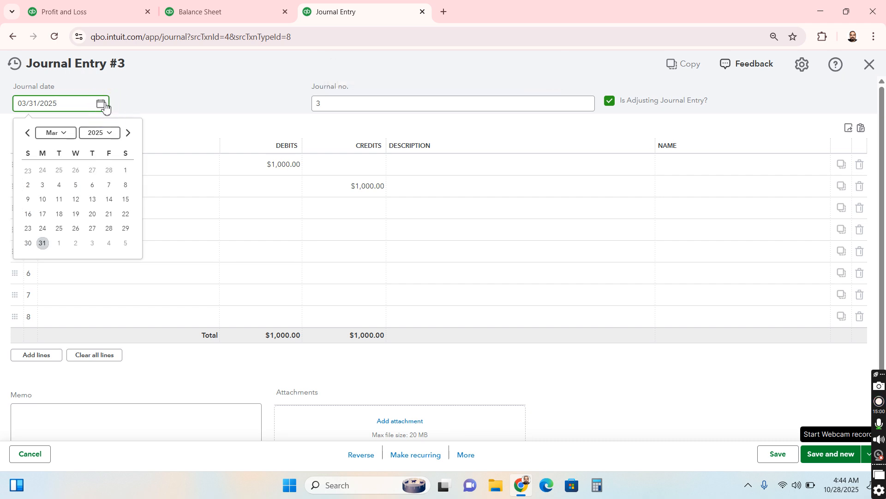
pyautogui.press('Tab')
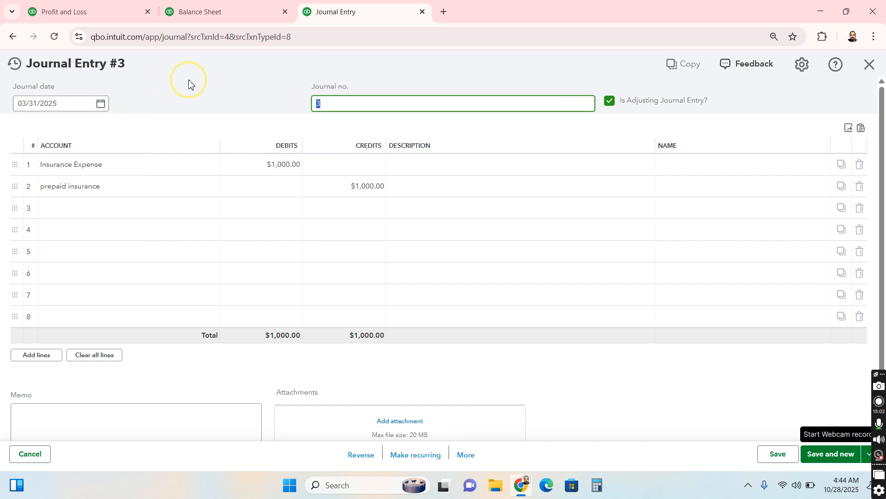
pyautogui.click(100, 105)
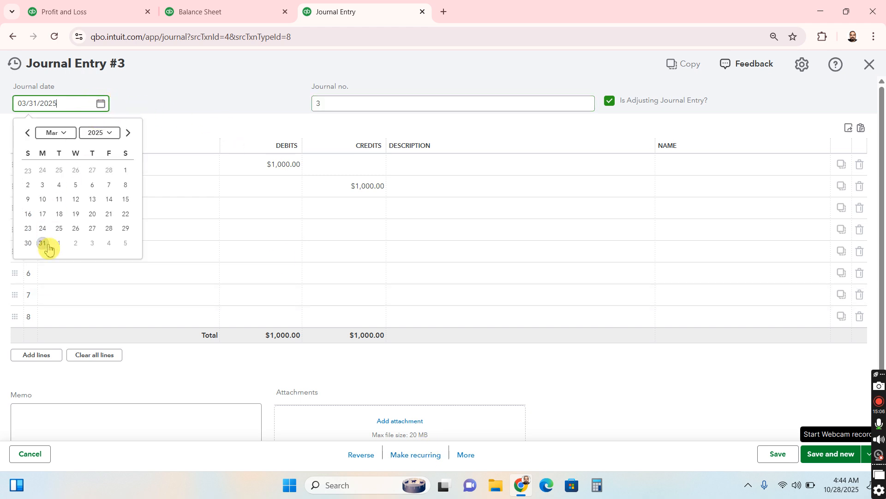
pyautogui.click(61, 136)
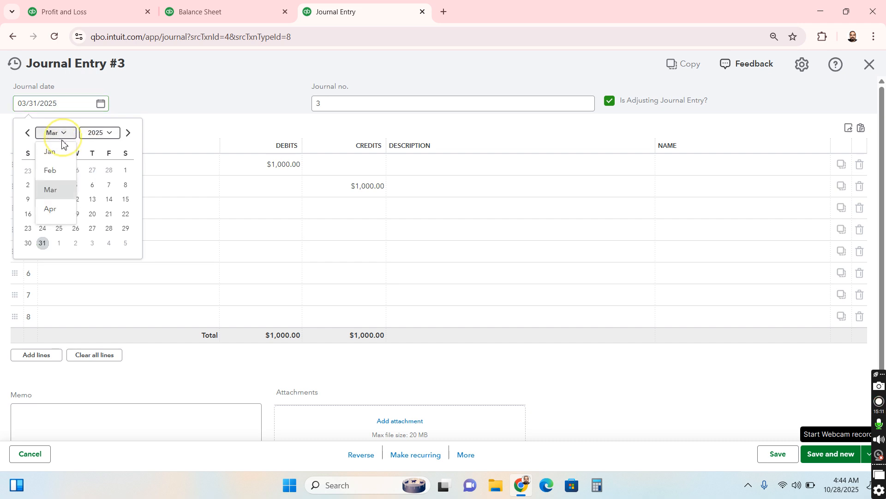
pyautogui.click(62, 211)
pyautogui.click(75, 228)
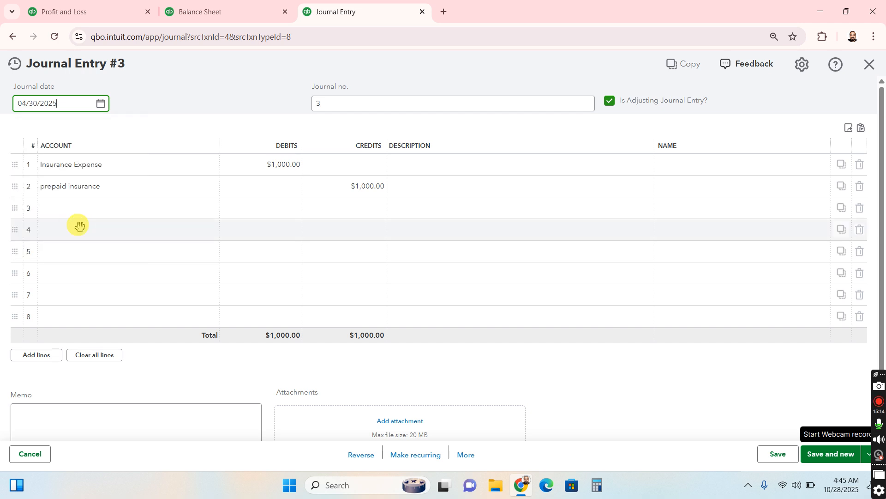
pyautogui.click(778, 454)
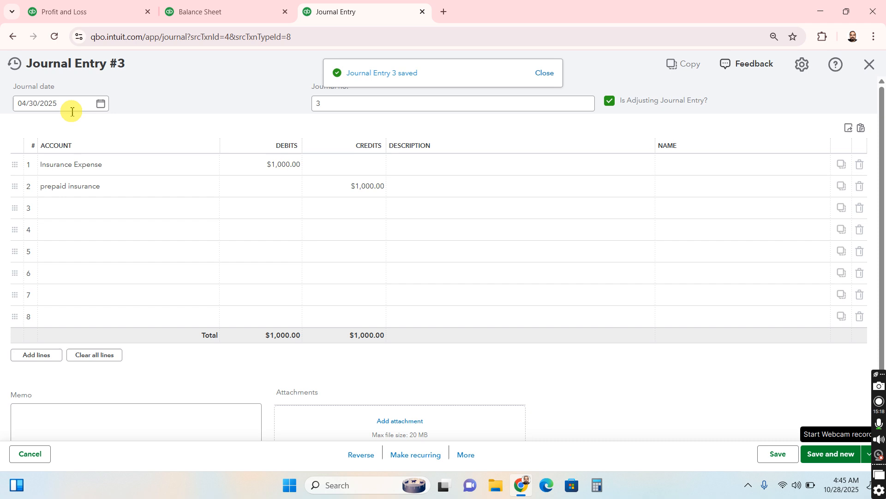
pyautogui.click(106, 109)
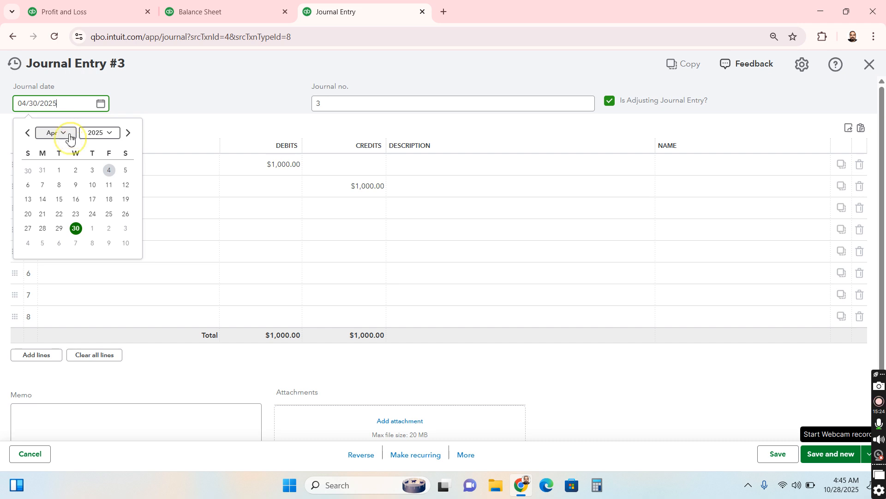
pyautogui.click(70, 137)
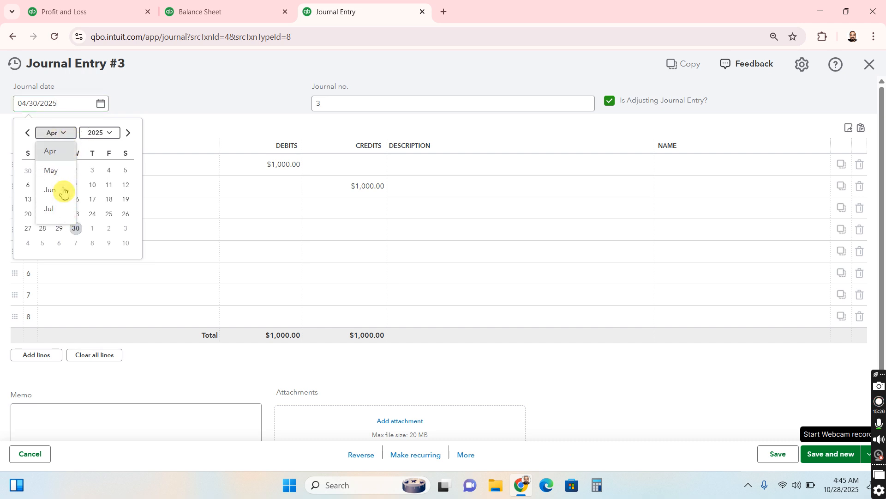
pyautogui.click(56, 171)
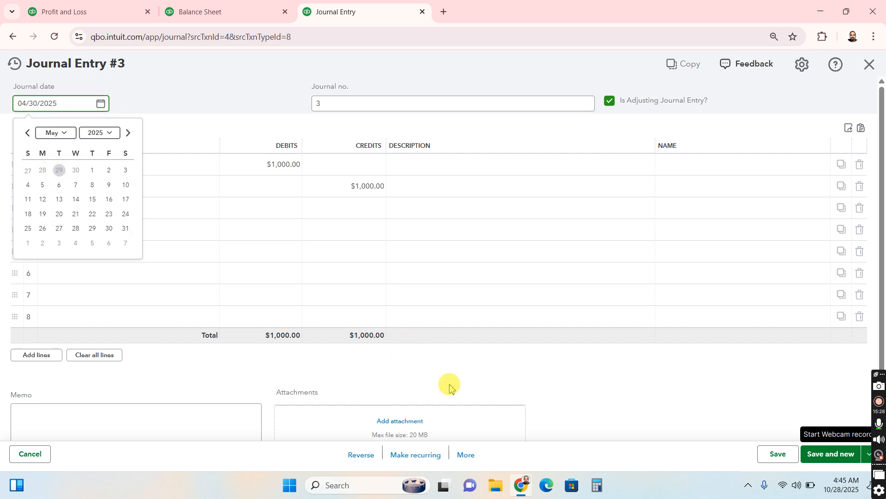
# Copy the April adjusting entry and save the copy with the journal date 05/31/2025
pyautogui.click(467, 456)
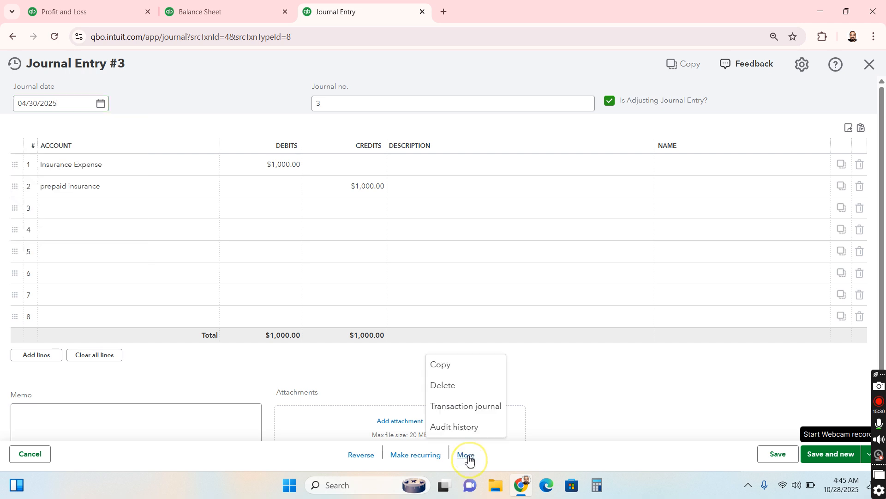
pyautogui.click(450, 370)
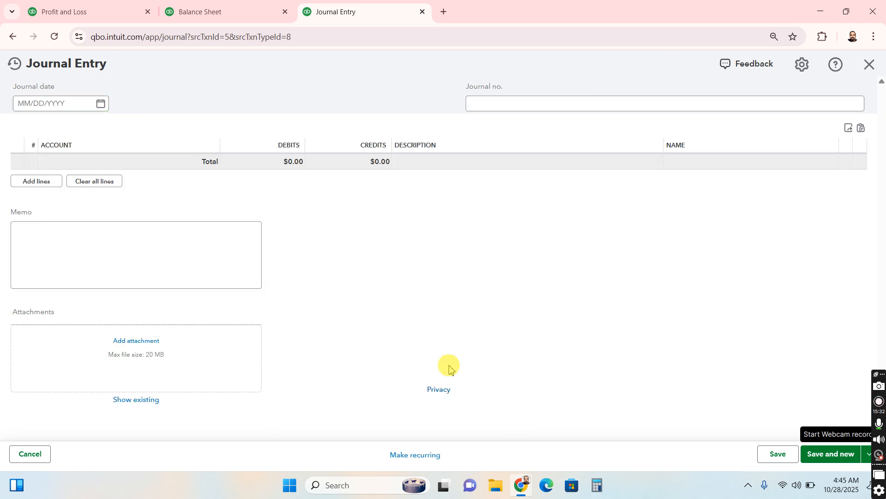
pyautogui.click(102, 105)
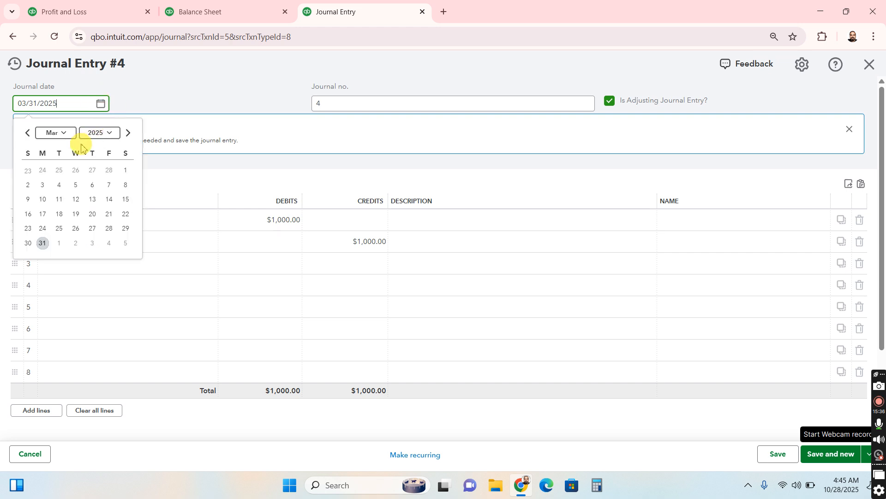
pyautogui.click(69, 133)
pyautogui.scroll(-1, 69, 207)
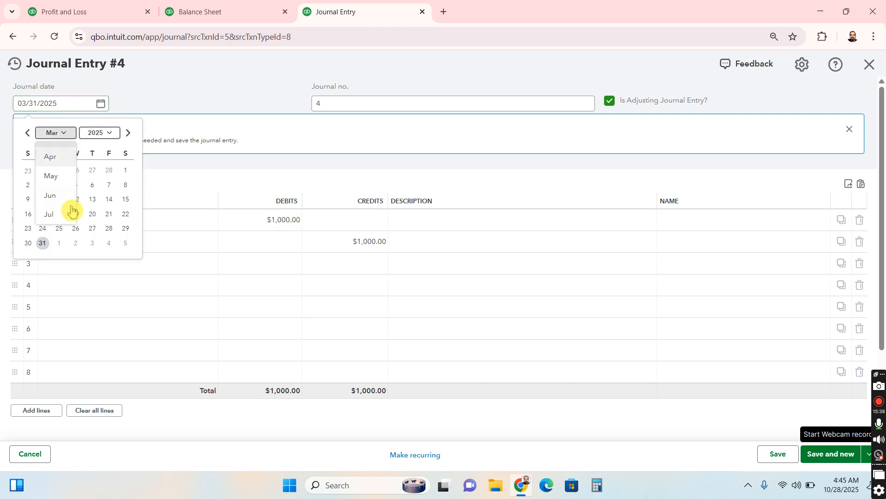
pyautogui.click(58, 172)
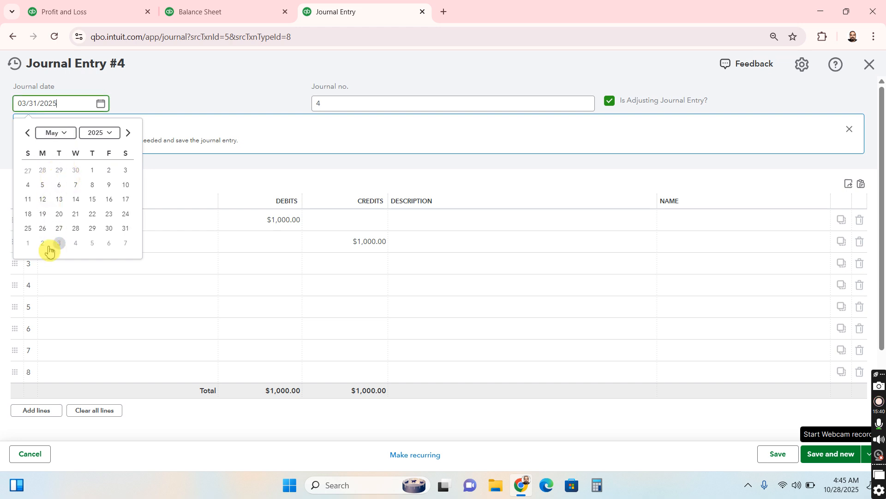
pyautogui.click(129, 232)
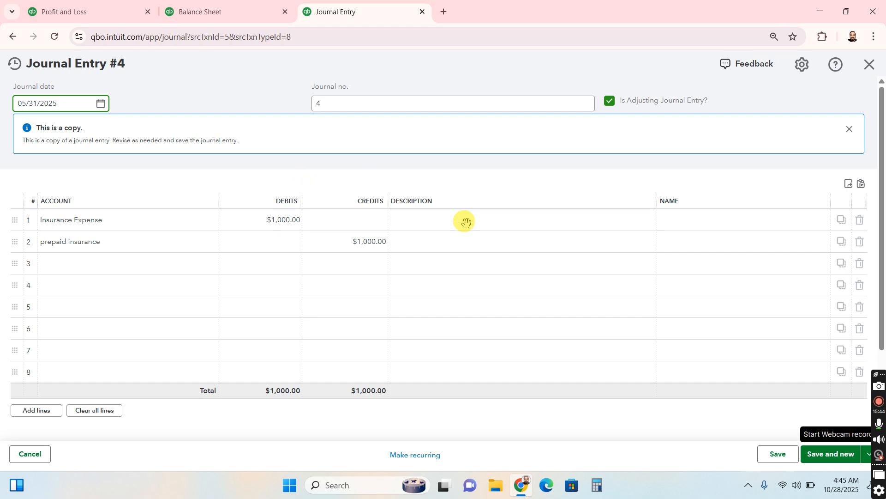
pyautogui.click(778, 454)
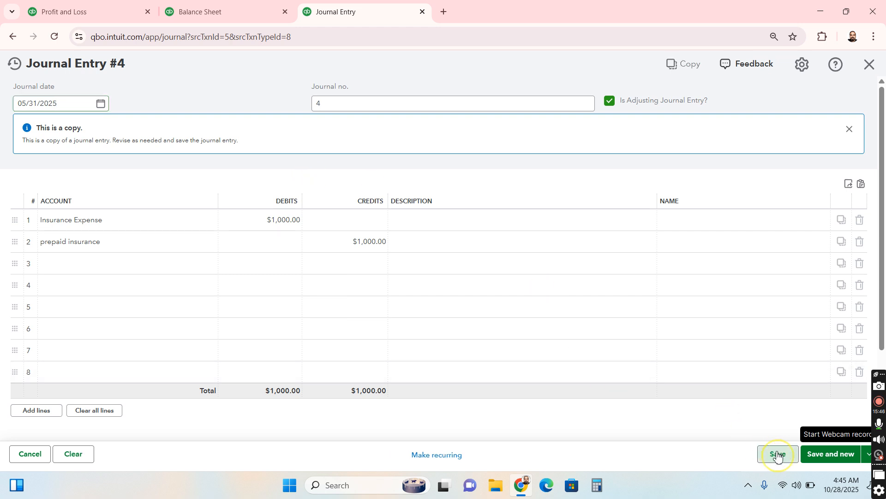
# Review the dates of the recent journal entries and return to the May entry
pyautogui.click(16, 69)
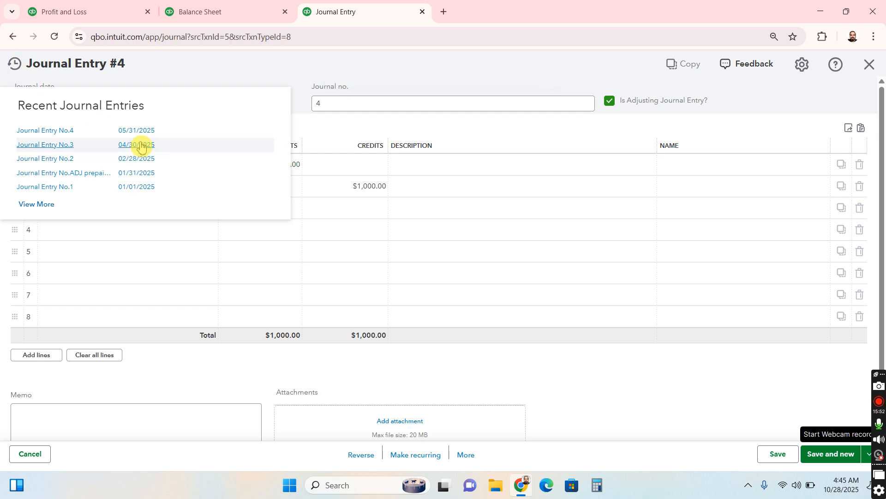
pyautogui.click(154, 187)
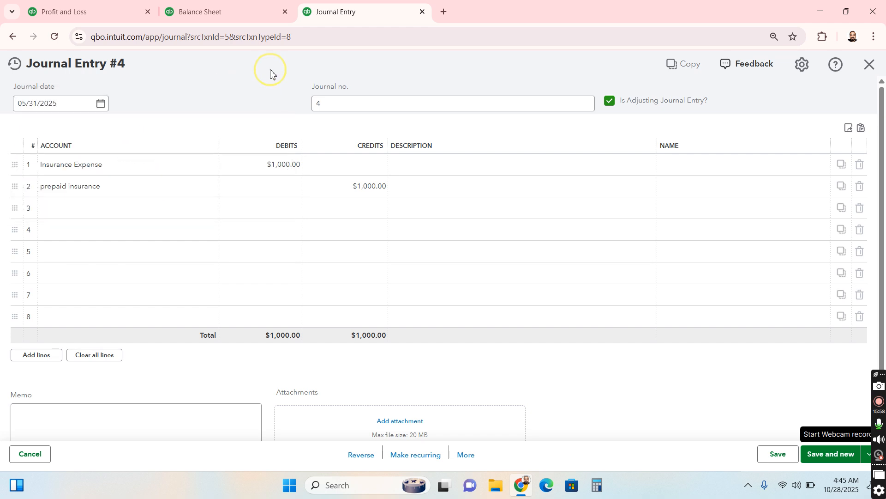
pyautogui.click(101, 108)
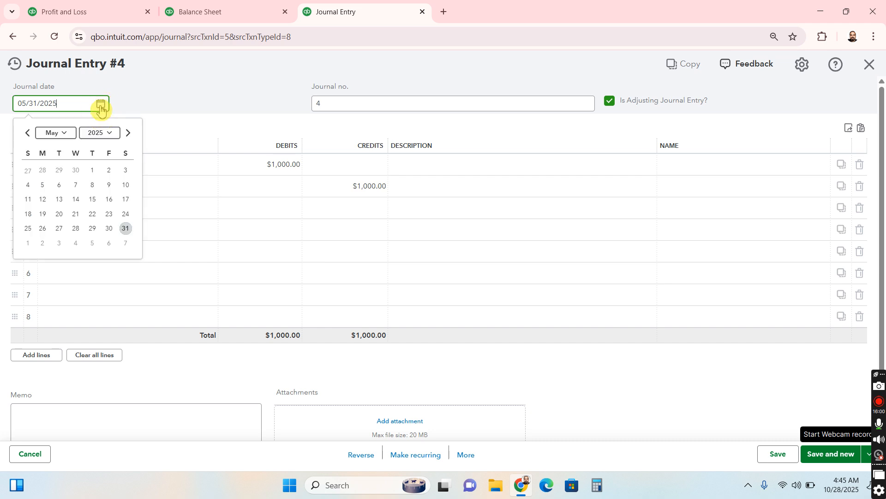
pyautogui.click(56, 136)
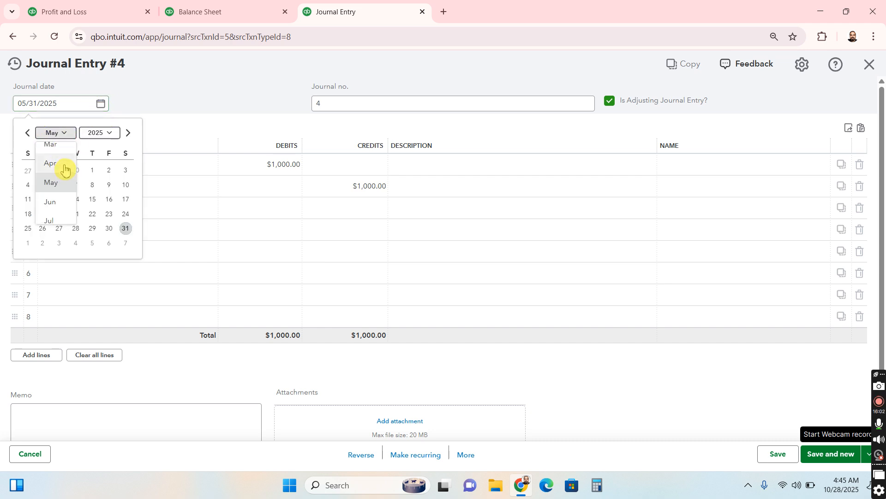
pyautogui.click(61, 151)
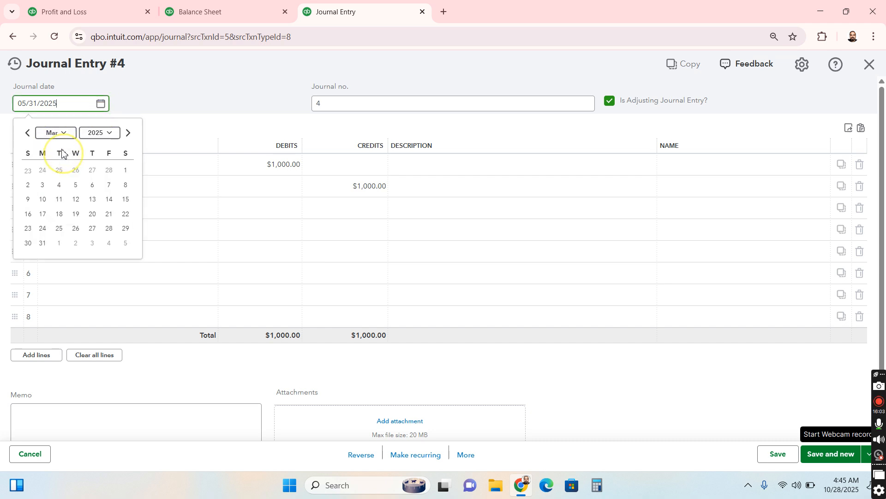
pyautogui.click(44, 244)
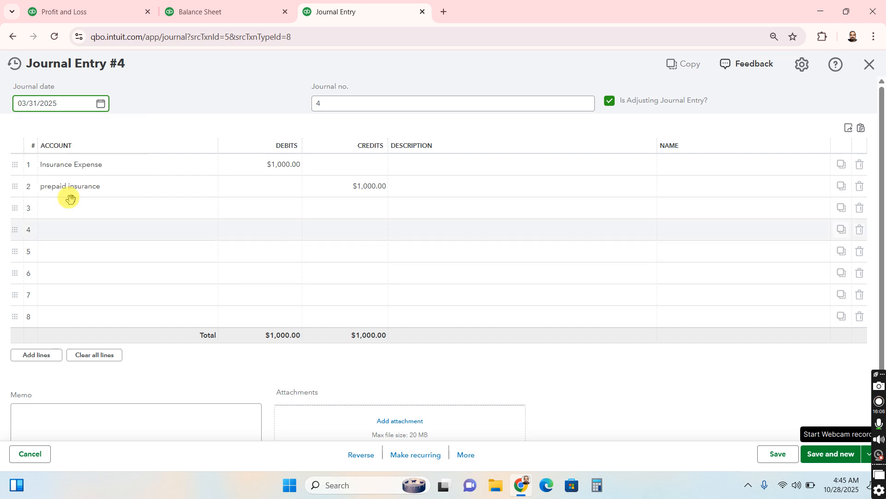
pyautogui.click(468, 459)
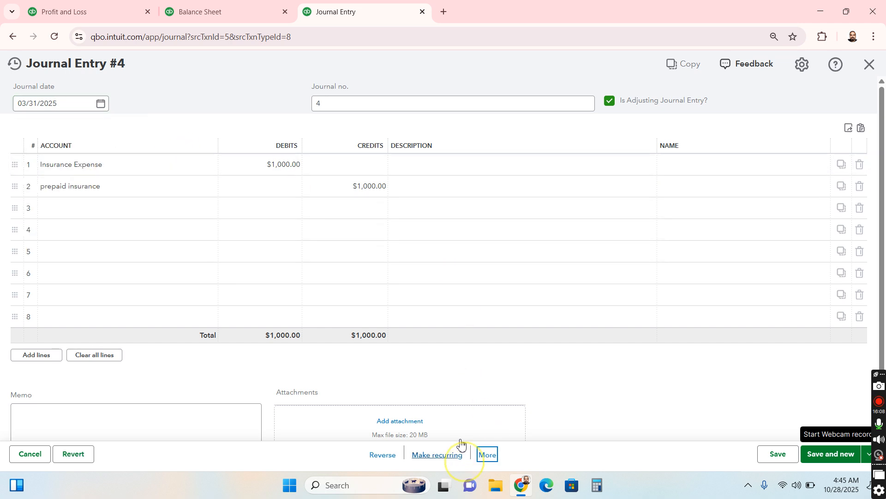
pyautogui.click(488, 456)
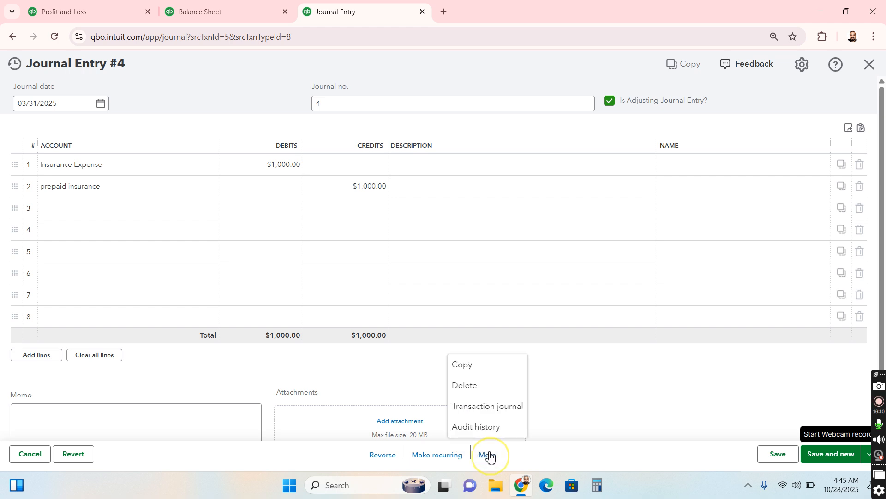
pyautogui.click(457, 364)
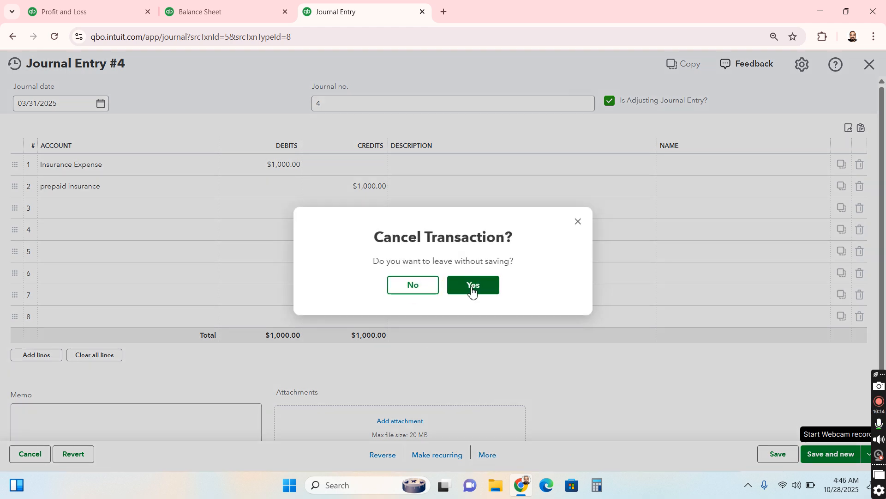
pyautogui.click(419, 289)
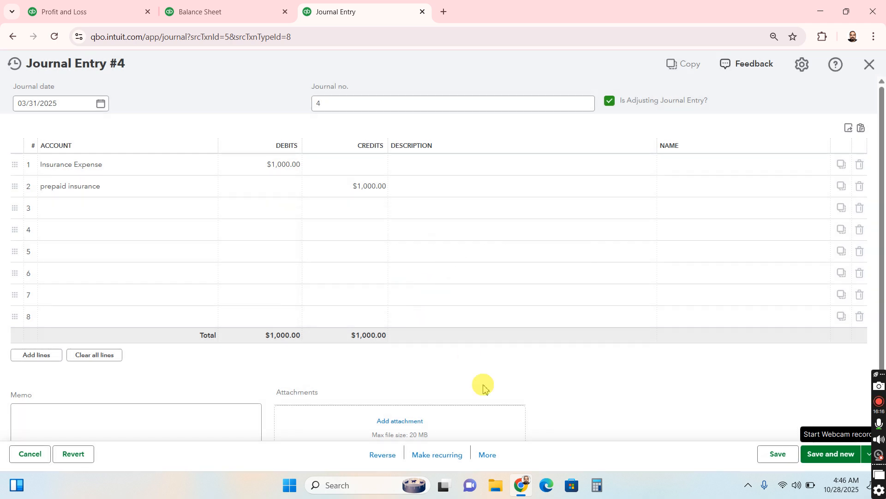
# Copy the May adjusting entry, discarding its unsaved date change, and save the copy with the journal date 03/31/2025
pyautogui.click(487, 456)
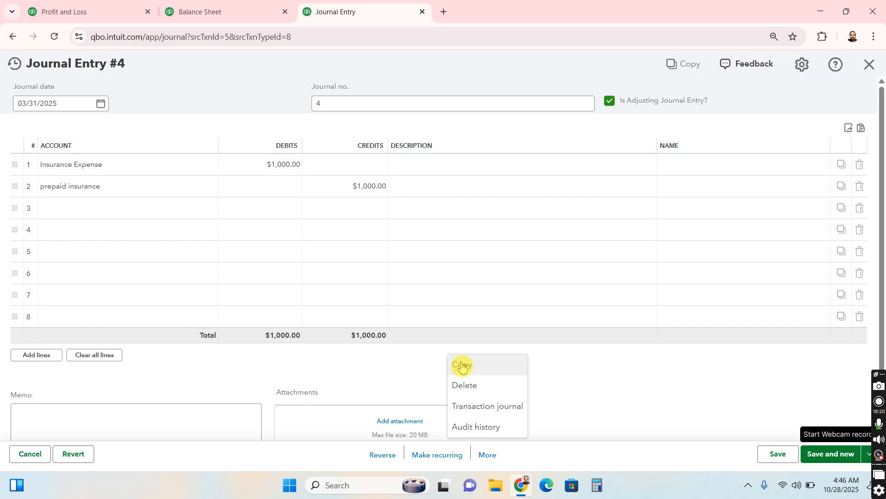
pyautogui.click(462, 365)
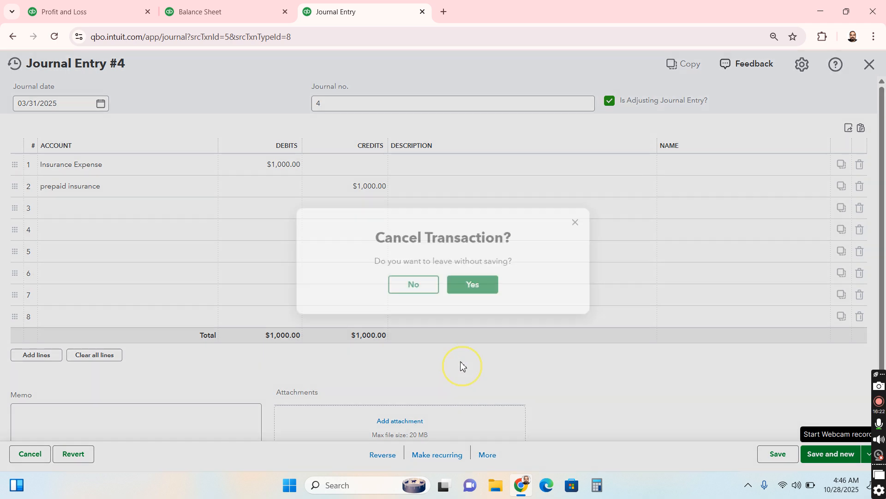
pyautogui.click(480, 288)
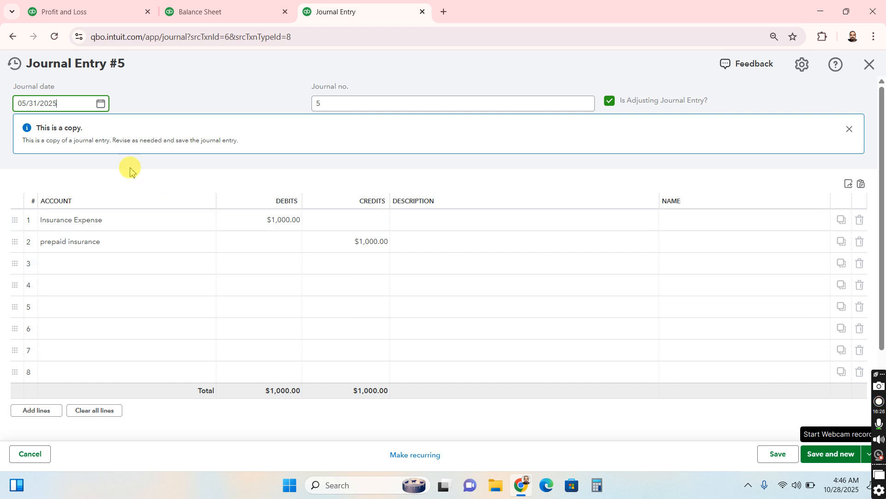
pyautogui.click(102, 104)
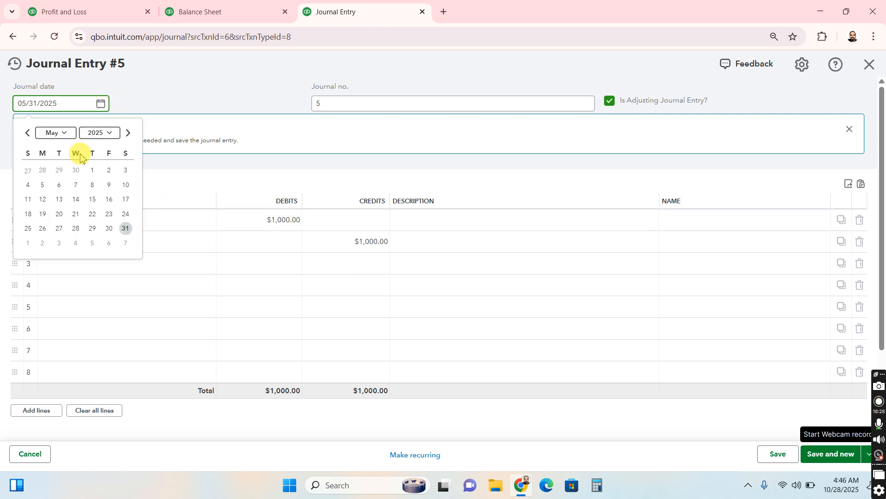
pyautogui.click(59, 135)
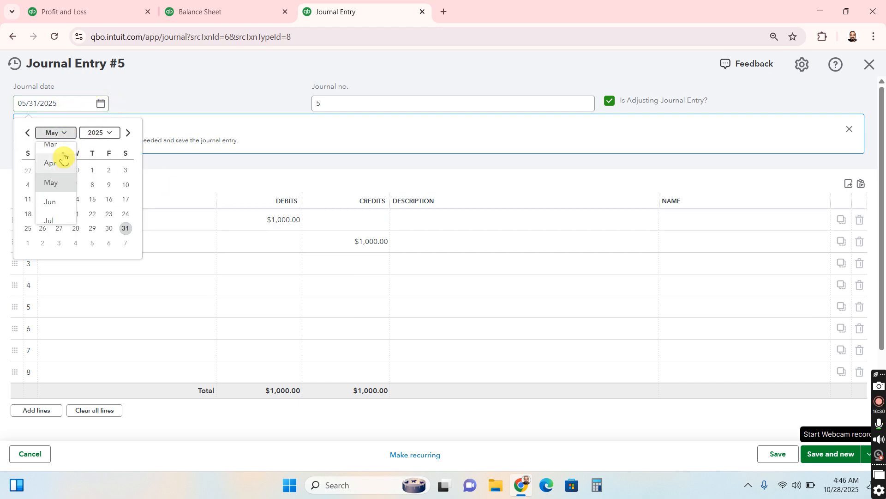
pyautogui.click(60, 148)
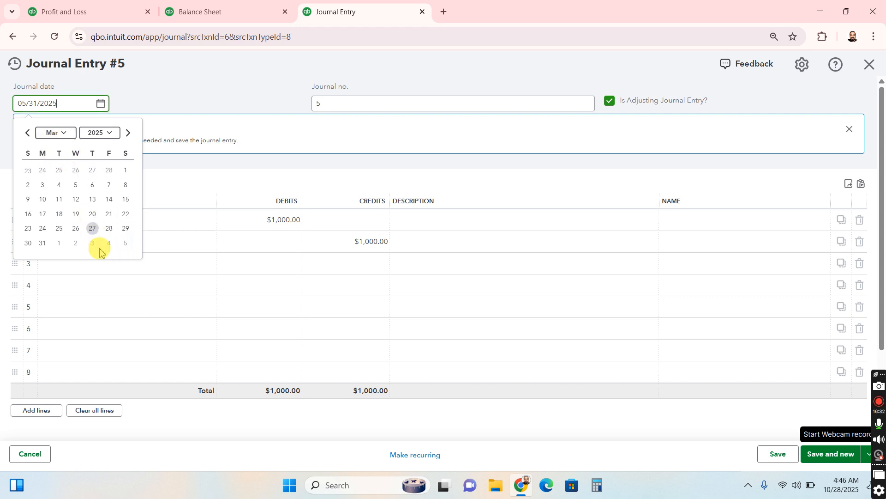
pyautogui.click(42, 243)
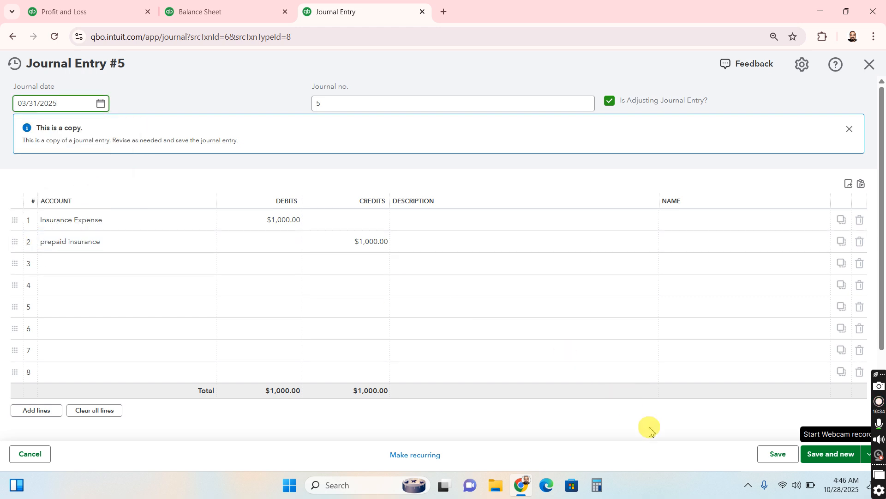
pyautogui.click(787, 465)
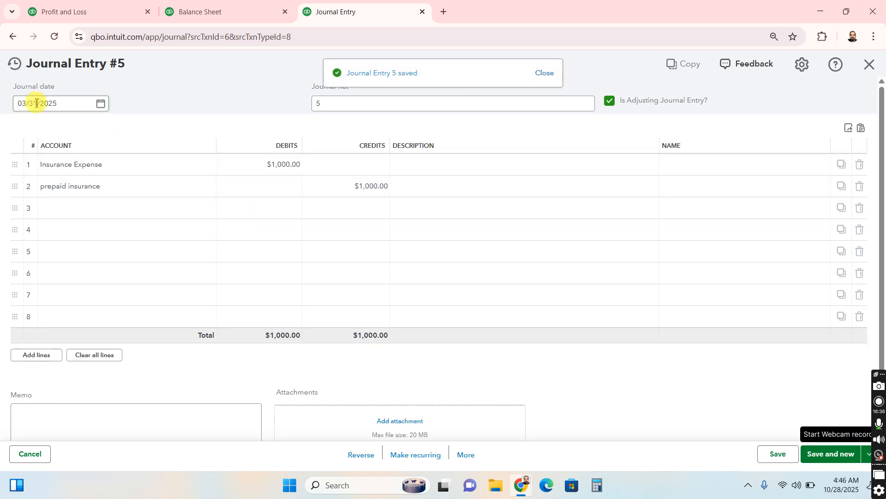
# Open the list of recent journal entries to check which monthly dates are posted
pyautogui.click(13, 66)
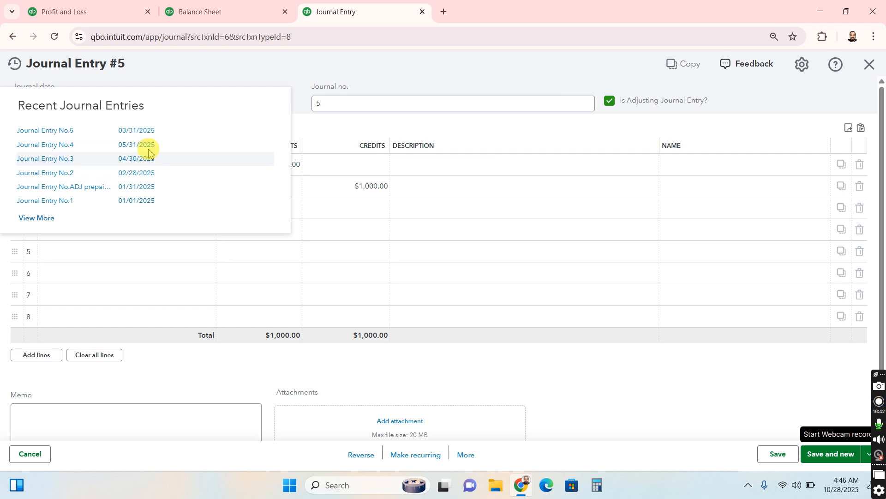
# Copy the March adjusting entry and save the copy with the journal date 06/30/2025
pyautogui.click(467, 455)
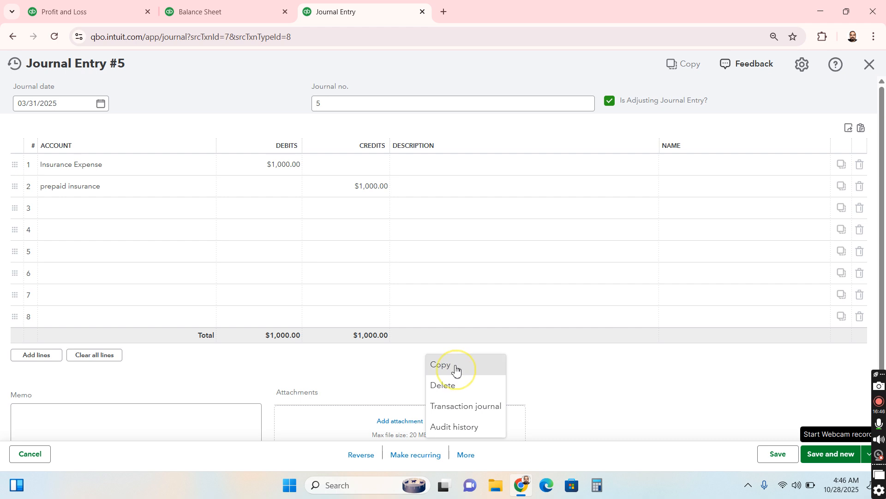
pyautogui.click(456, 370)
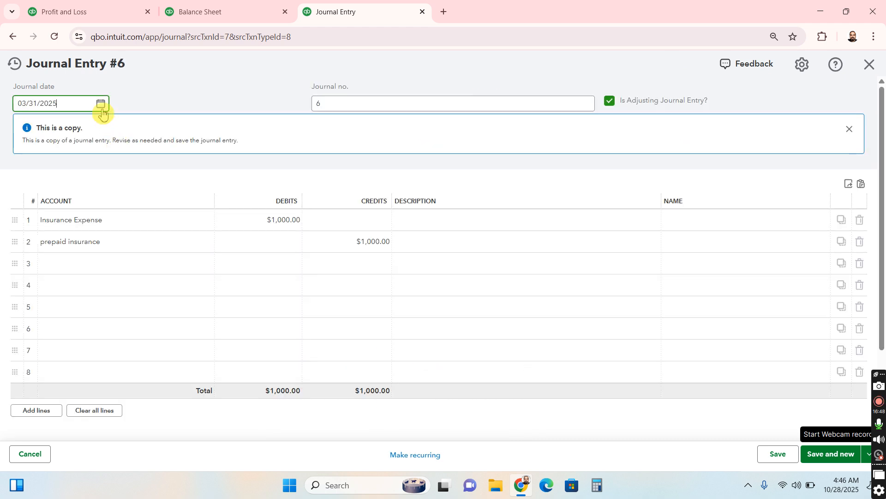
pyautogui.click(102, 104)
pyautogui.click(67, 134)
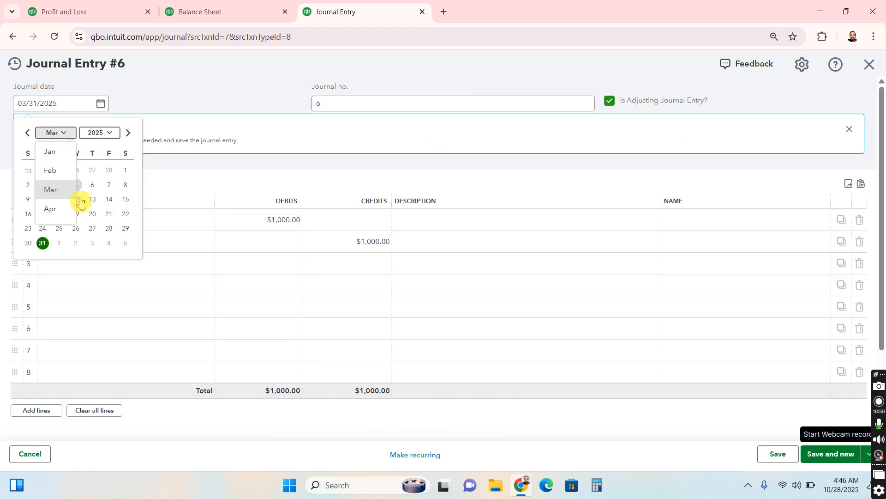
pyautogui.scroll(-2, 61, 196)
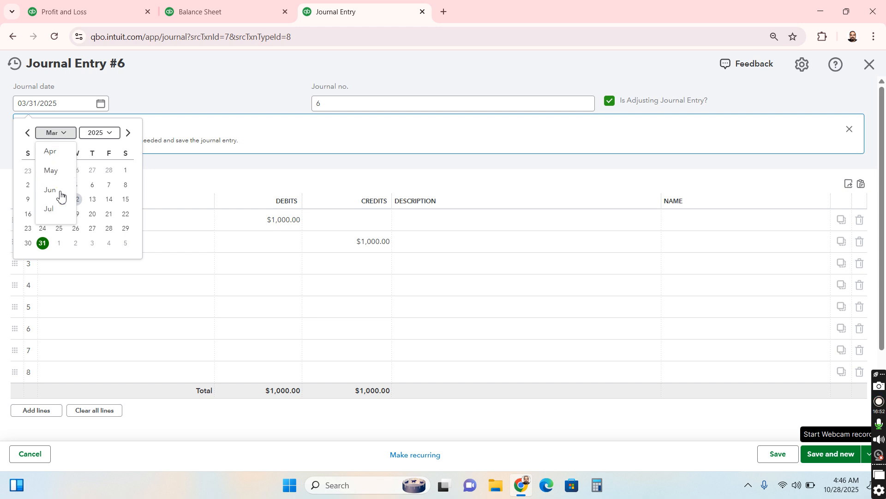
pyautogui.click(60, 193)
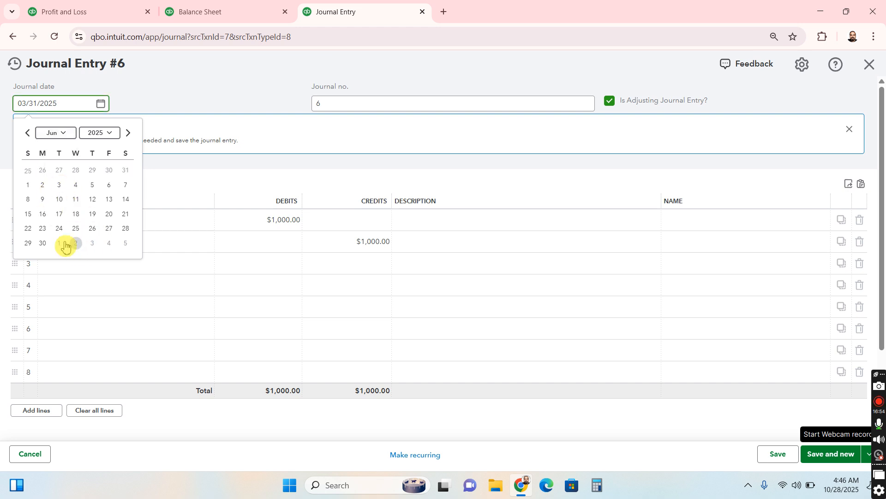
pyautogui.click(43, 243)
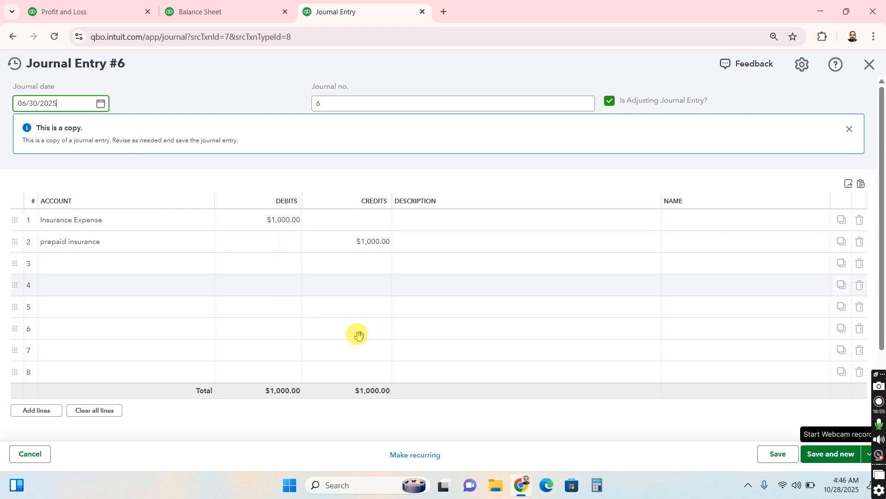
pyautogui.click(779, 456)
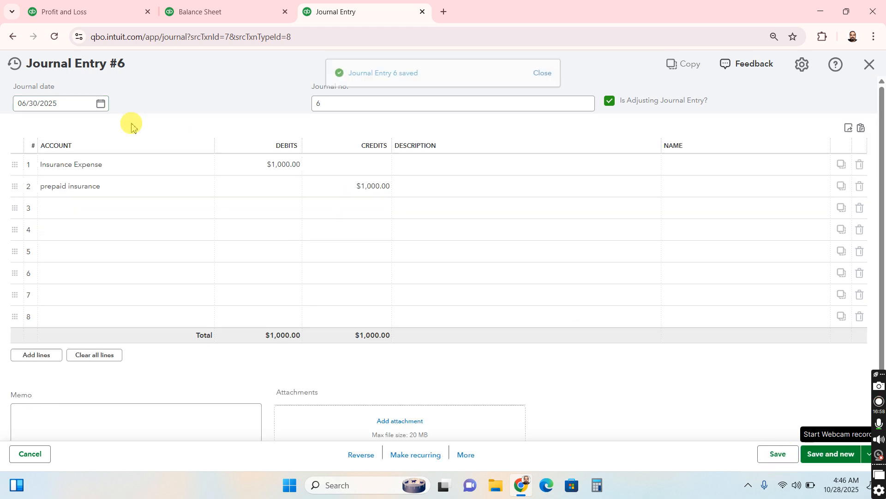
# Copy the June adjusting entry, bring up July 2025 in the journal date calendar, and save the copy
pyautogui.click(466, 455)
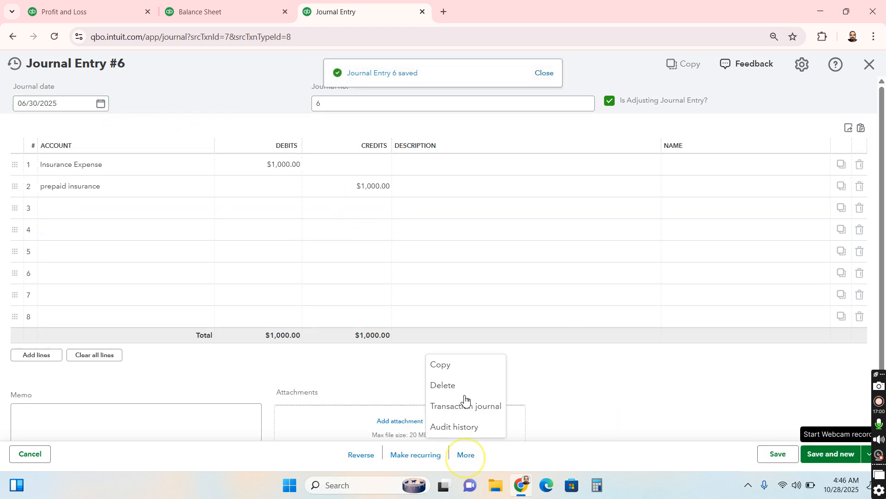
pyautogui.click(100, 104)
pyautogui.click(67, 136)
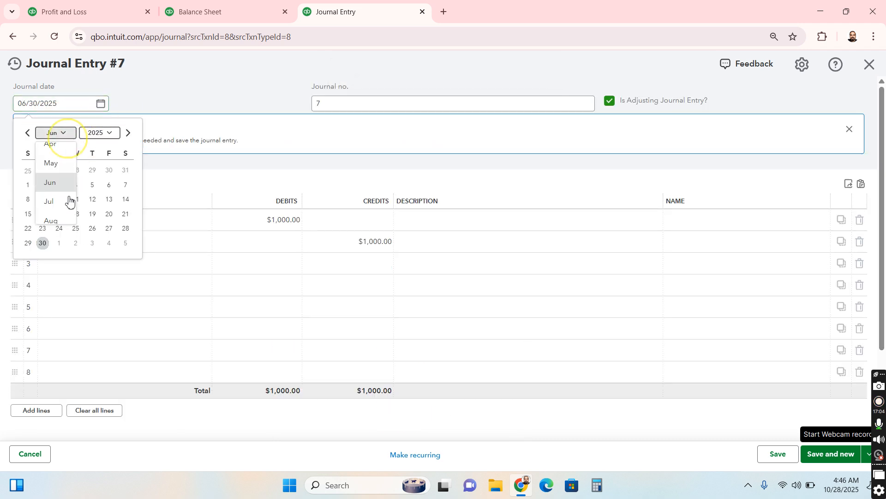
pyautogui.click(63, 209)
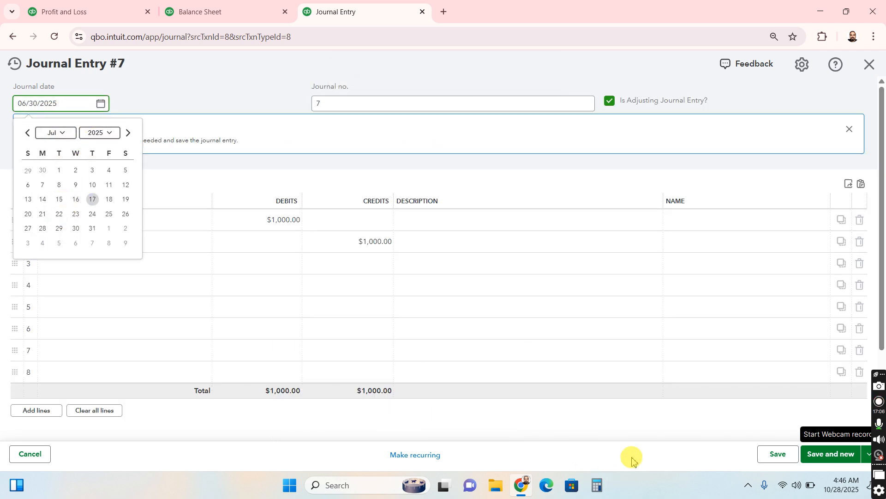
pyautogui.click(770, 455)
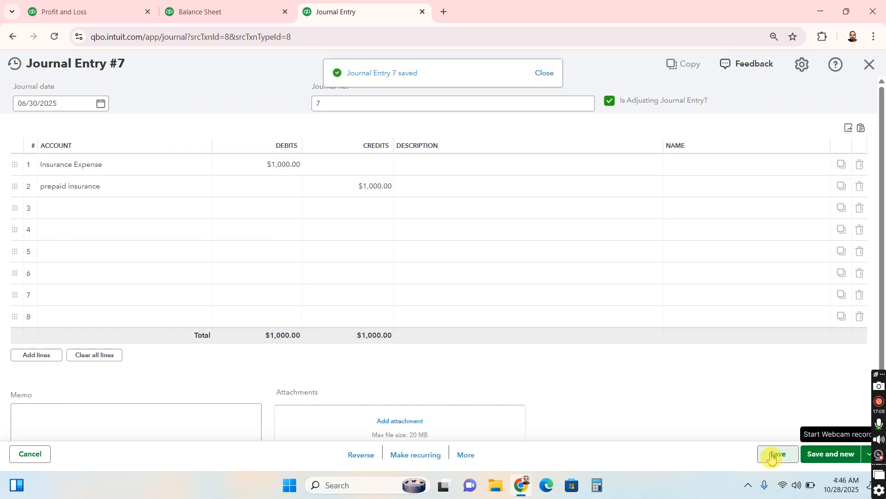
# Copy journal entry no. 7 and save the copy with the journal date 08/31/2025
pyautogui.click(462, 455)
pyautogui.click(460, 367)
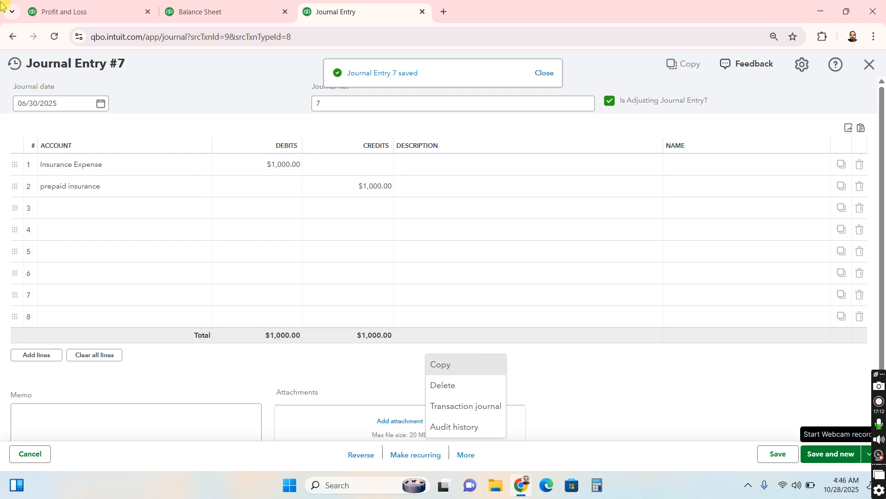
pyautogui.click(101, 104)
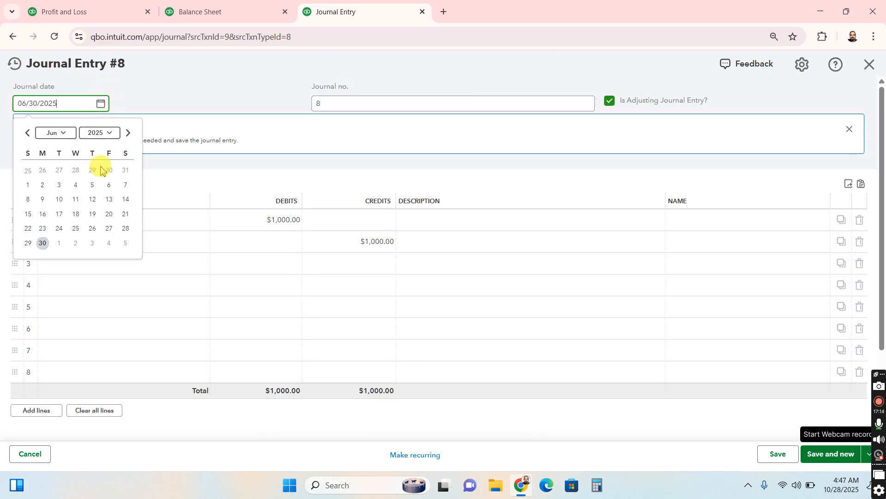
pyautogui.click(64, 134)
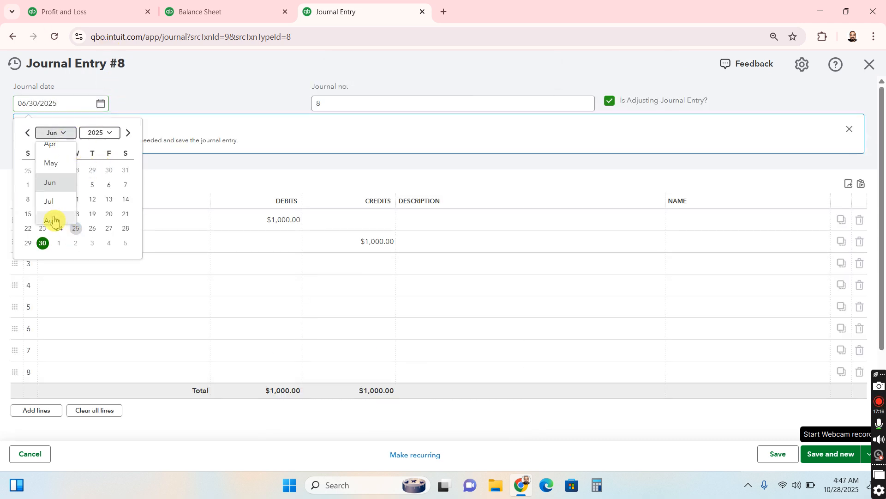
pyautogui.click(54, 223)
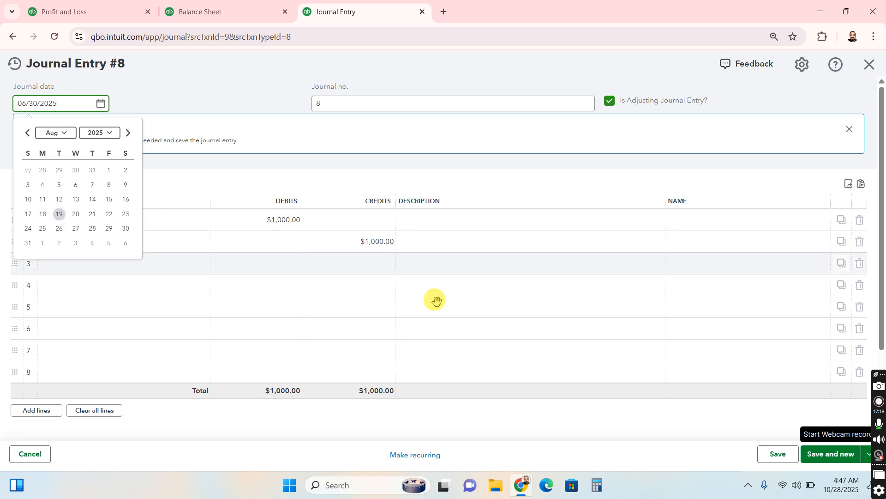
pyautogui.press('Tab')
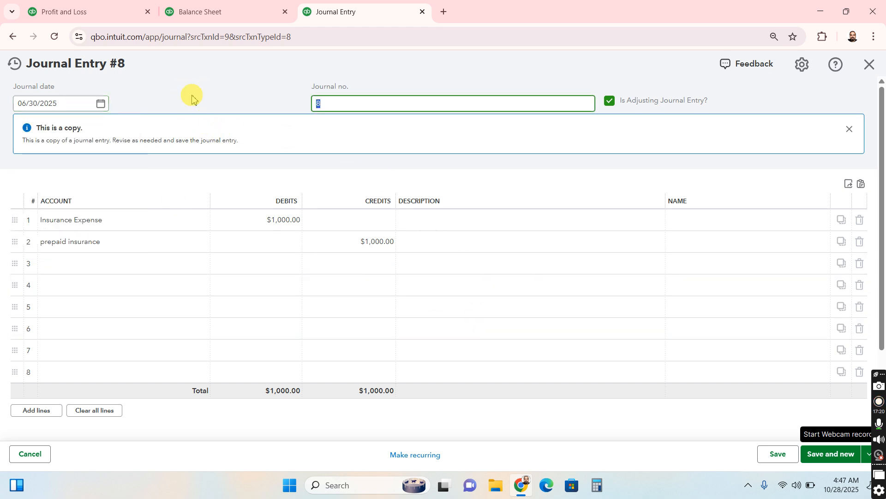
pyautogui.click(102, 104)
pyautogui.click(65, 134)
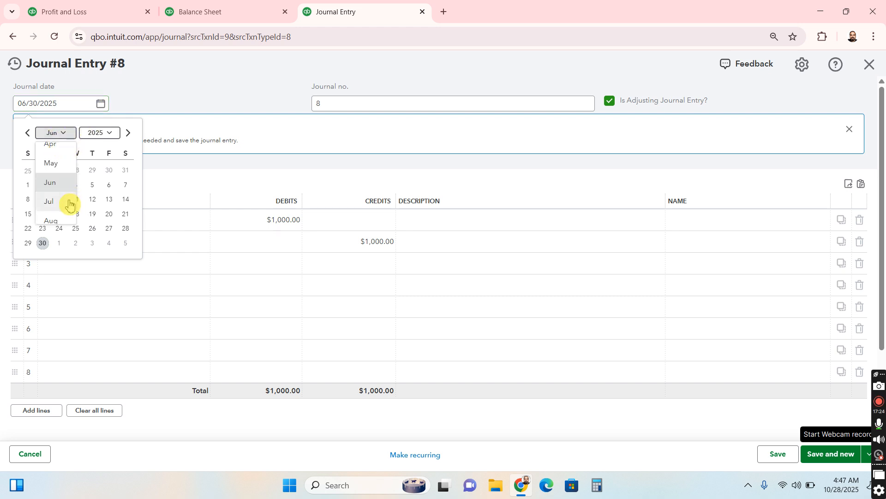
pyautogui.click(62, 223)
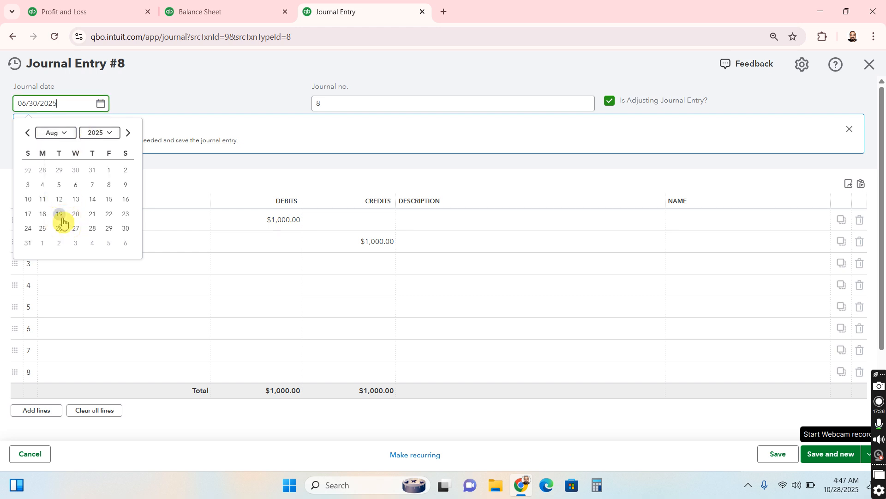
pyautogui.click(28, 244)
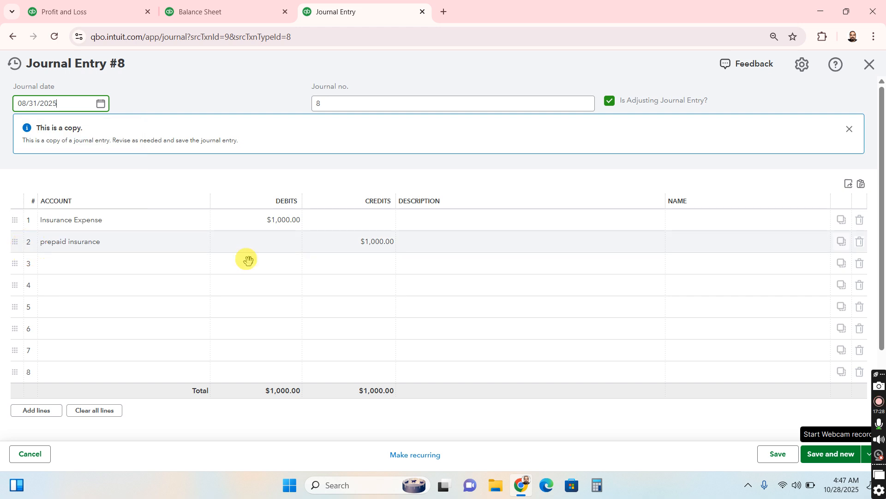
pyautogui.click(776, 457)
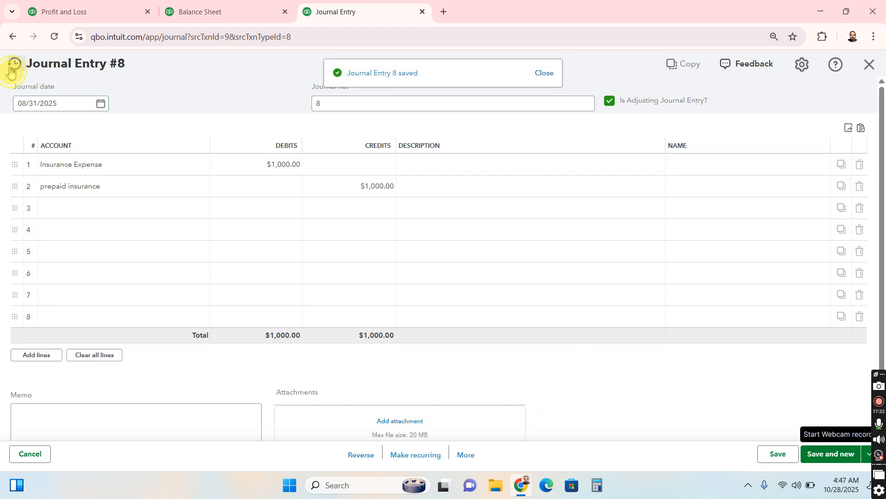
# Reopen recent journal entry no. 7, save it with the journal date 07/31/2025, and recheck the dates of the recent entries
pyautogui.click(12, 69)
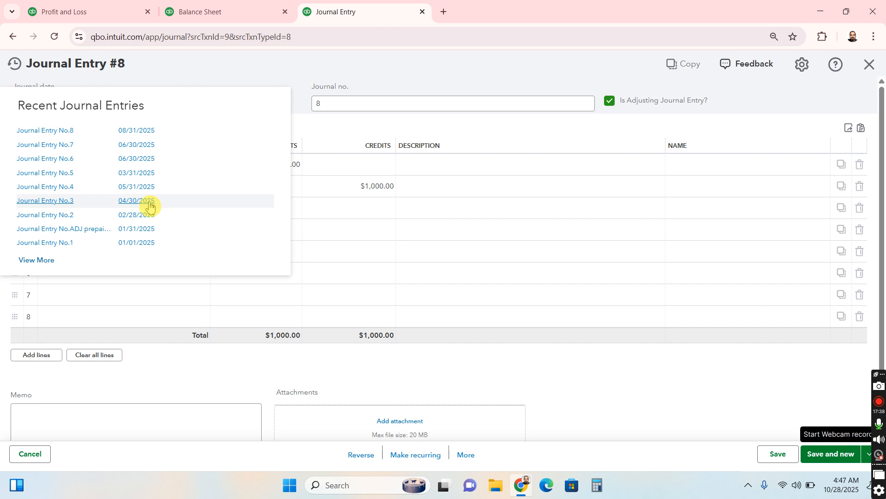
pyautogui.click(141, 149)
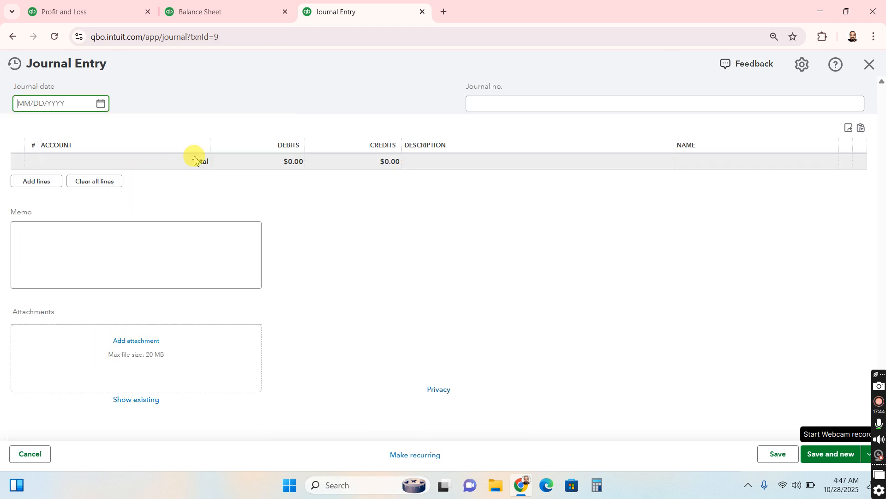
pyautogui.click(101, 104)
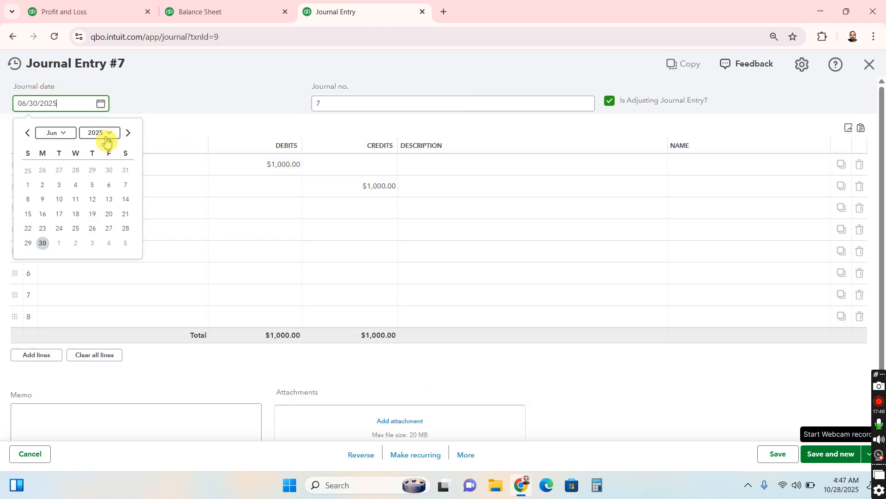
pyautogui.click(62, 133)
pyautogui.click(50, 202)
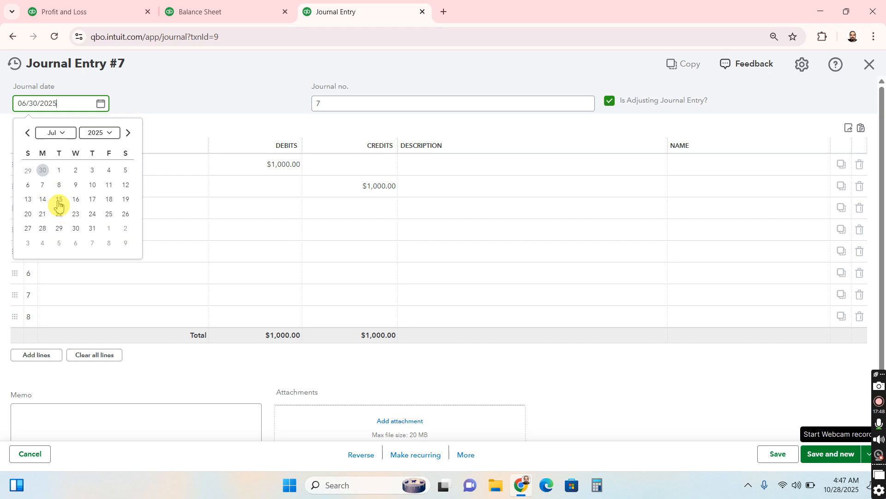
pyautogui.click(91, 232)
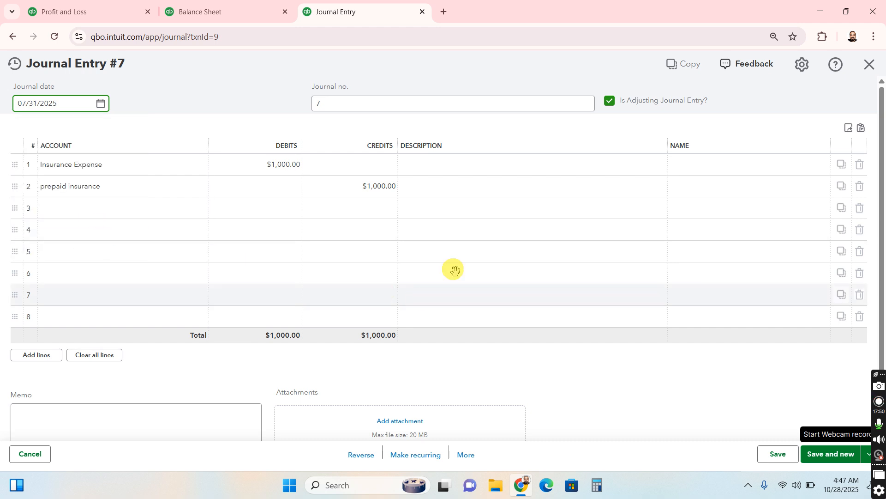
pyautogui.click(778, 455)
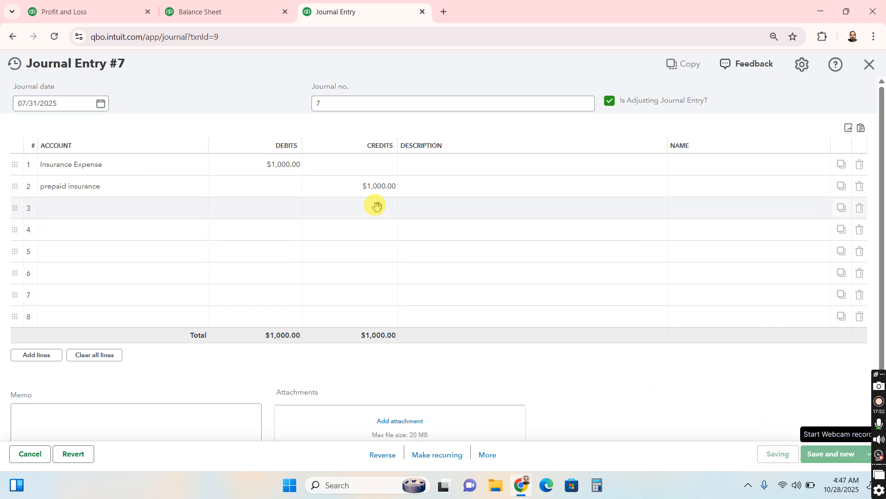
pyautogui.click(13, 64)
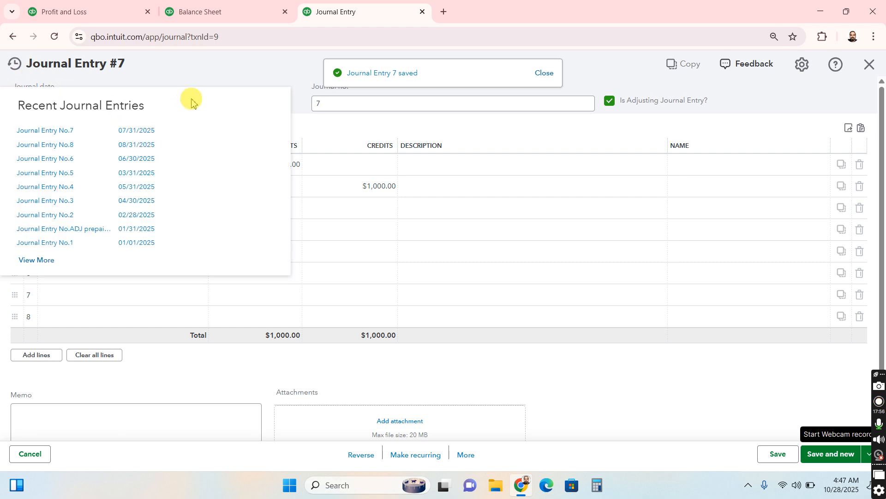
pyautogui.click(230, 72)
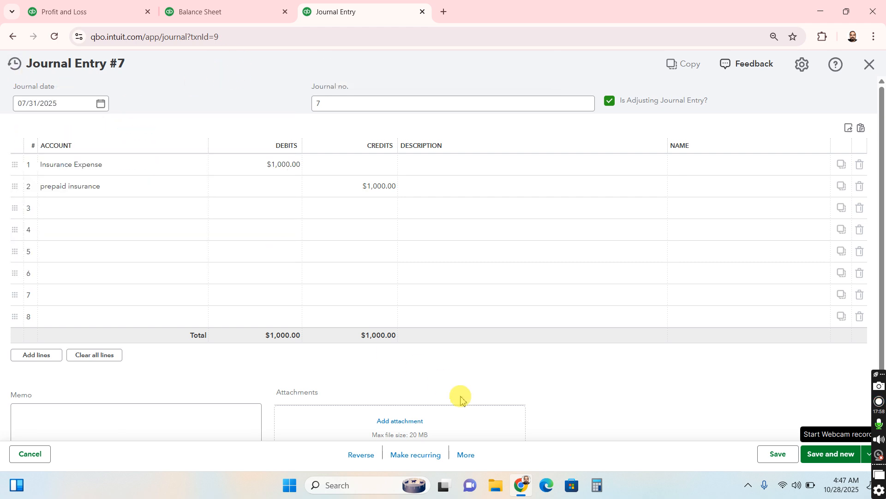
# Copy the July adjusting entry and save the copy with the journal date 09/30/2025
pyautogui.click(472, 454)
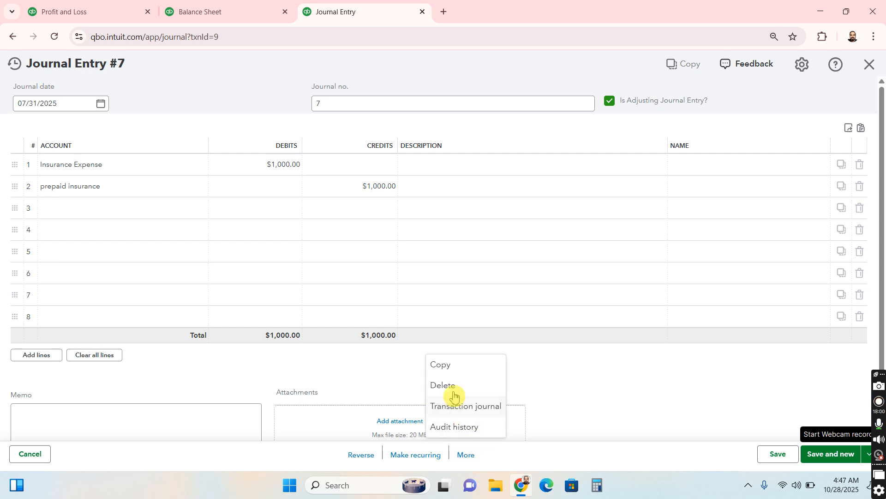
pyautogui.click(452, 366)
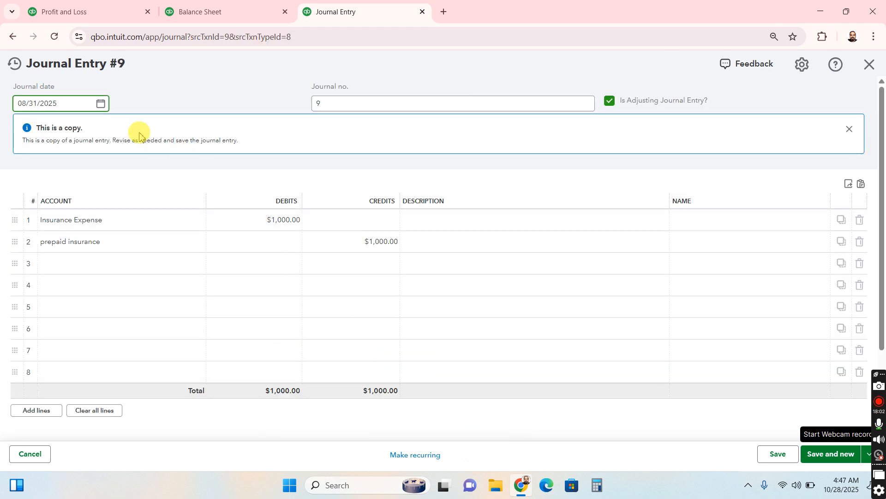
pyautogui.click(102, 106)
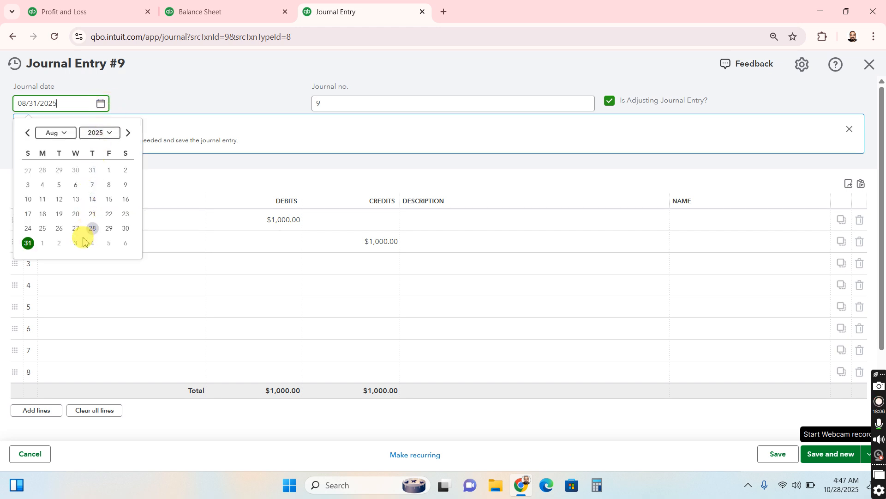
pyautogui.click(69, 133)
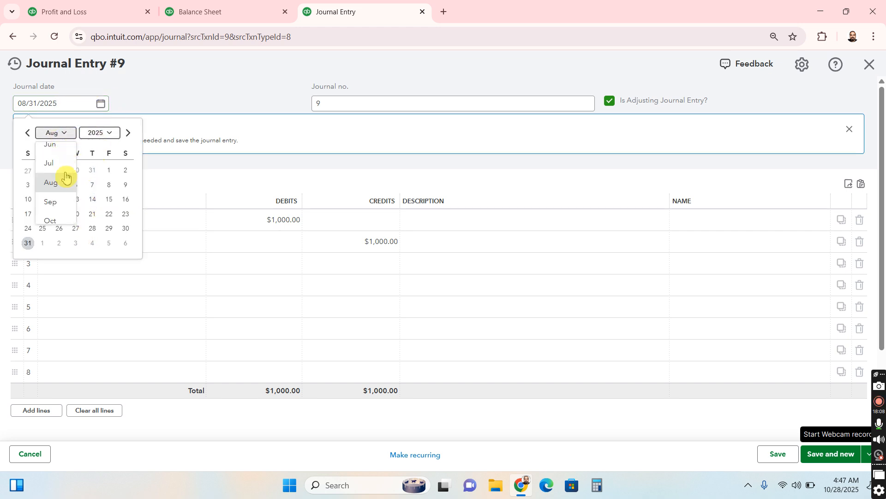
pyautogui.click(64, 203)
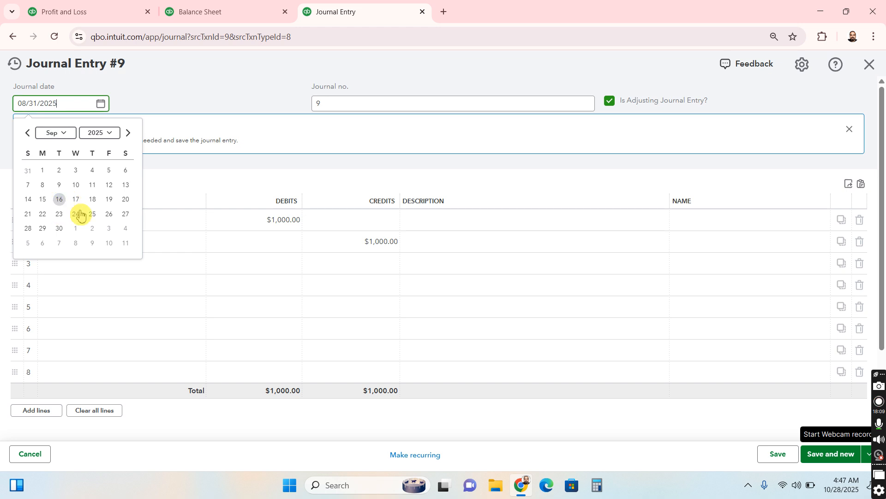
pyautogui.click(57, 228)
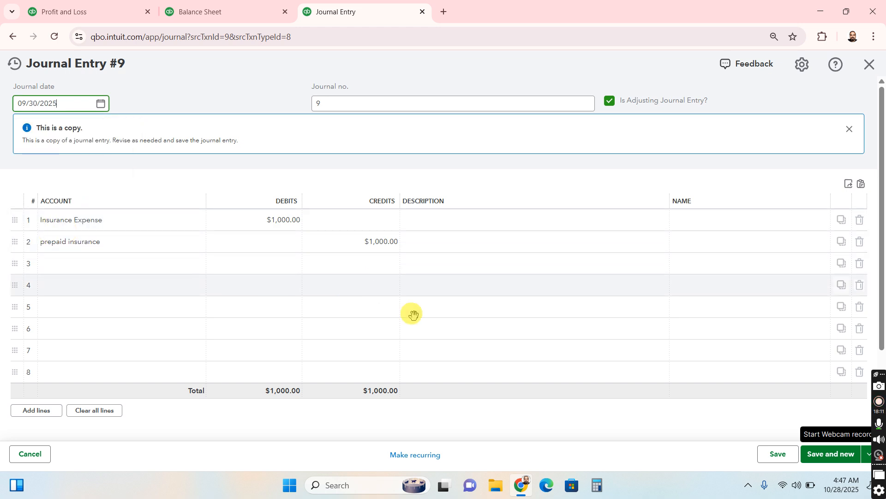
pyautogui.click(777, 454)
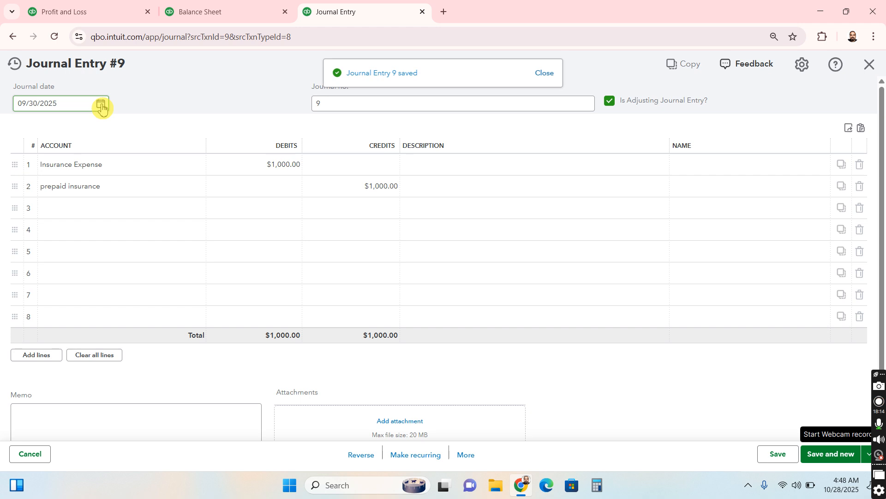
pyautogui.click(102, 106)
pyautogui.click(61, 134)
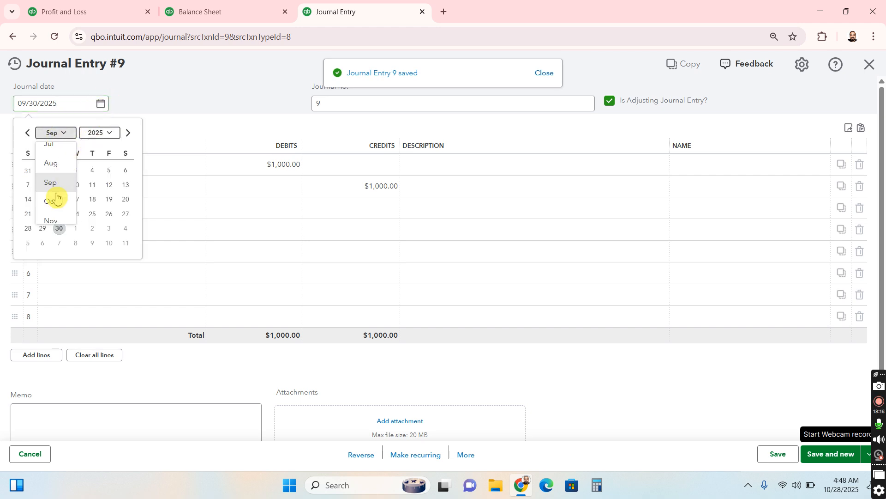
pyautogui.click(55, 202)
pyautogui.press('Tab')
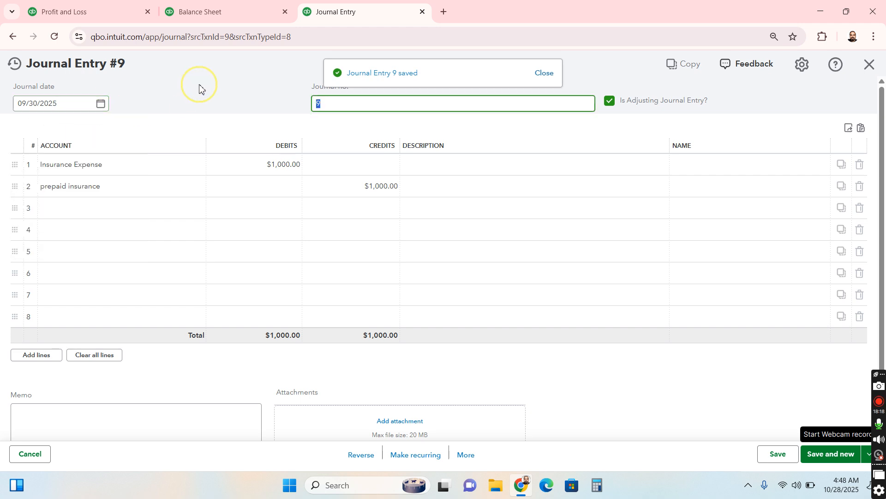
# Copy the September adjusting entry and save the copy with the journal date 10/31/2025
pyautogui.click(466, 455)
pyautogui.click(466, 368)
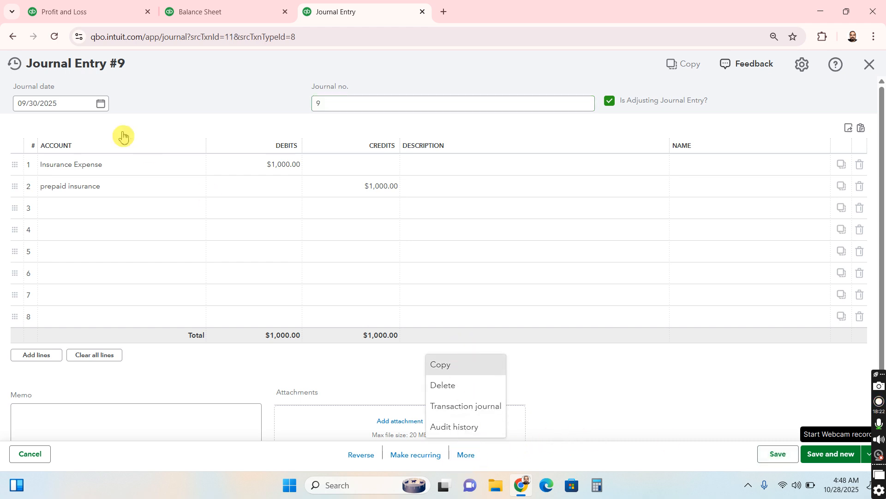
pyautogui.click(99, 107)
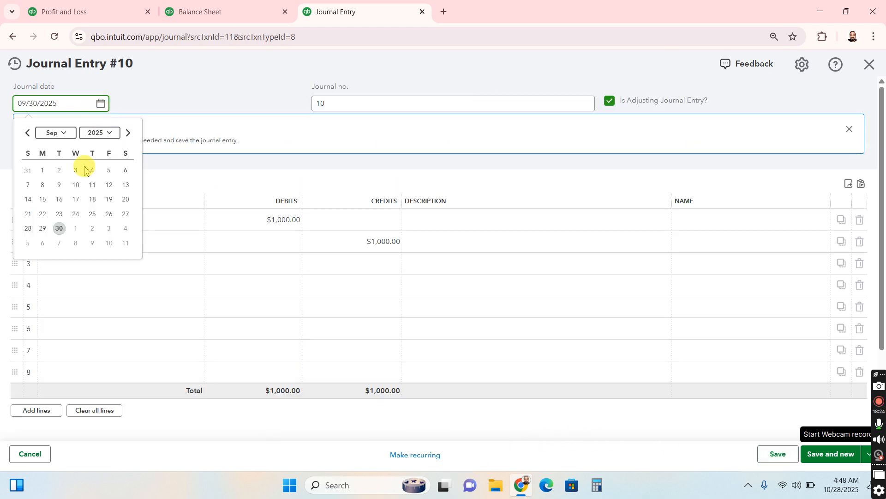
pyautogui.click(64, 139)
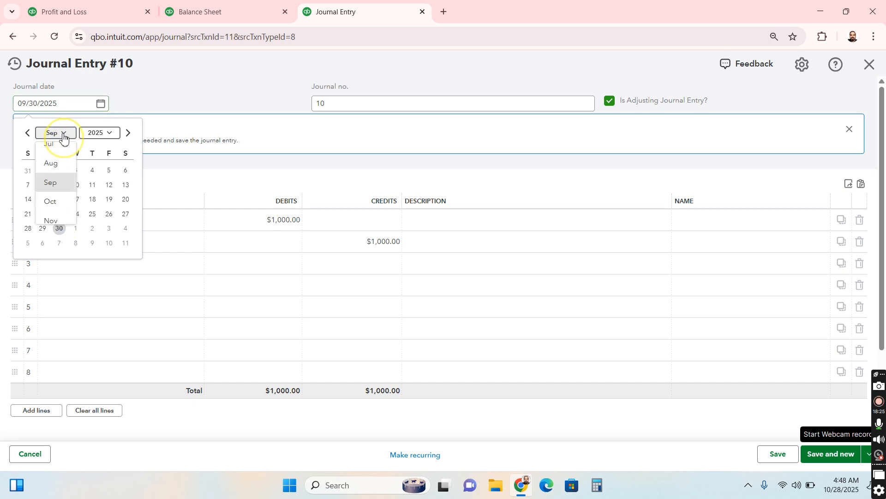
pyautogui.click(60, 205)
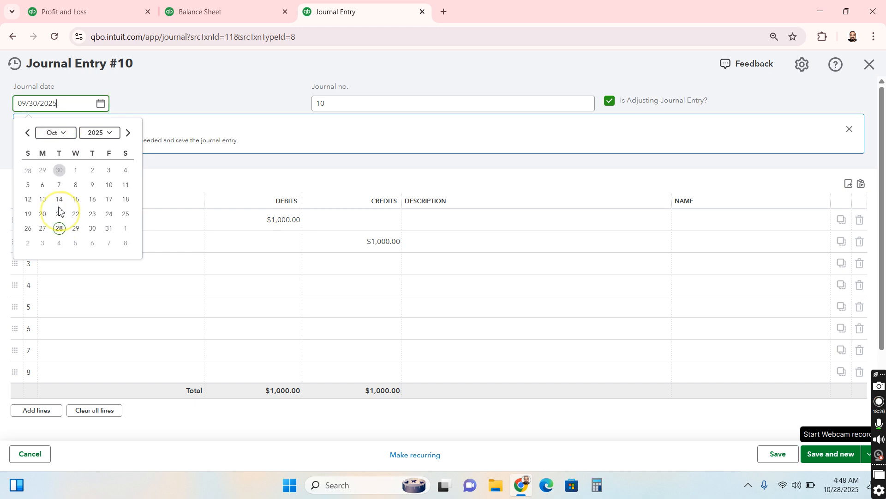
pyautogui.click(109, 233)
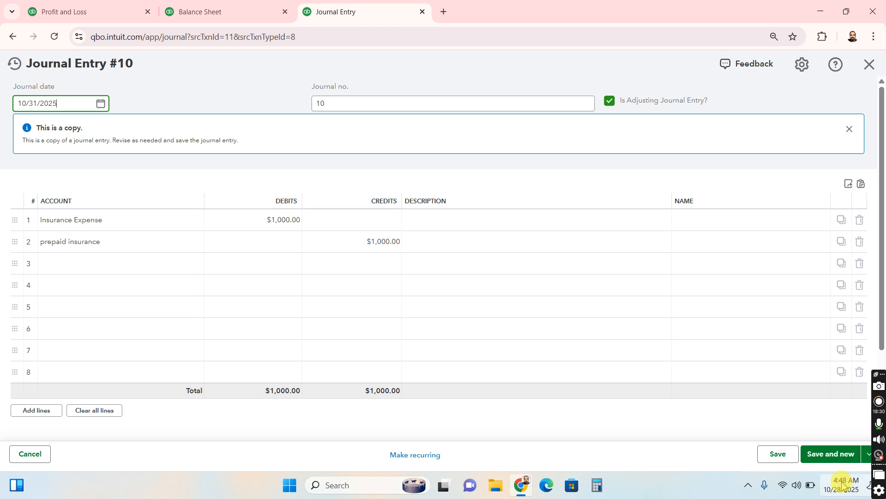
pyautogui.click(779, 455)
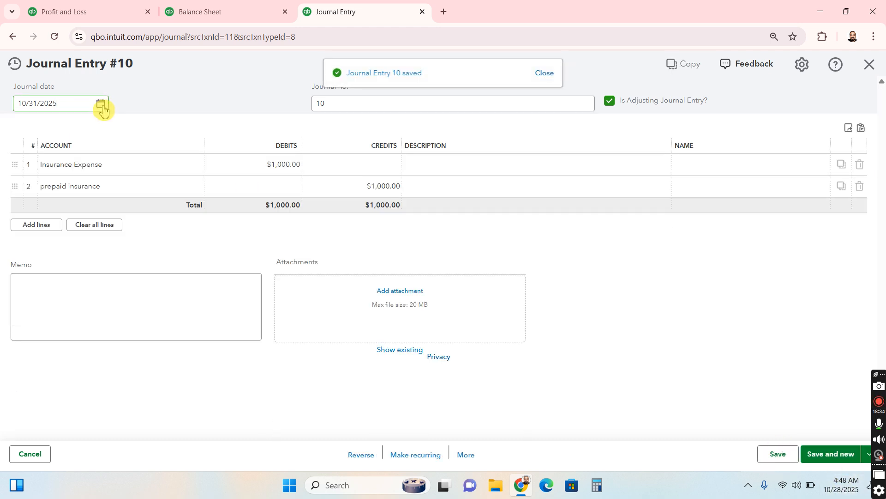
# Copy the October adjusting entry and save the copy with the journal date 11/30/2025
pyautogui.click(466, 454)
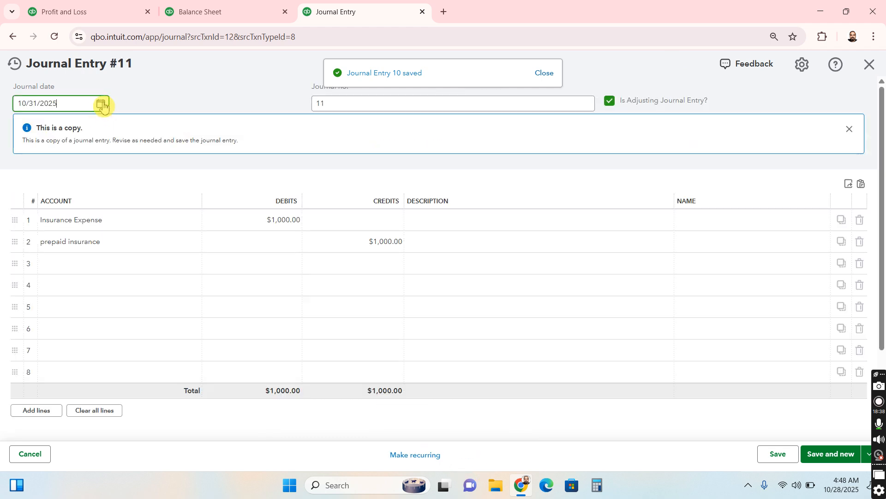
pyautogui.click(100, 104)
pyautogui.click(62, 133)
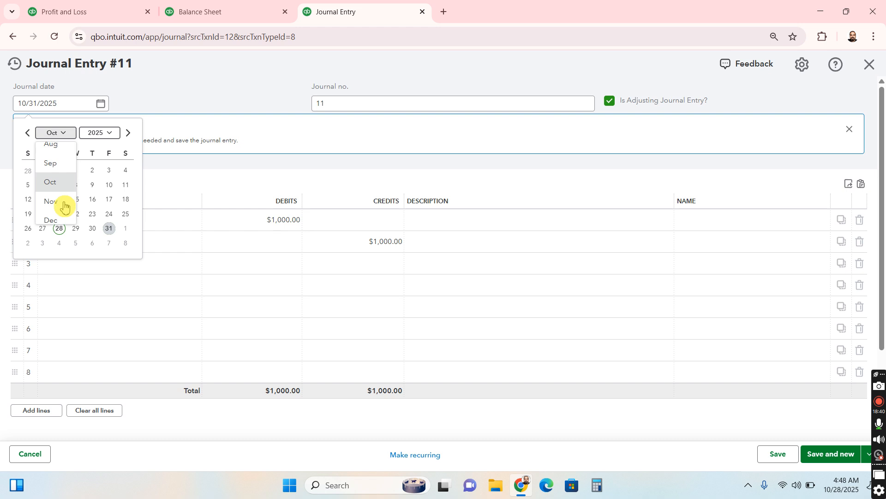
pyautogui.click(58, 201)
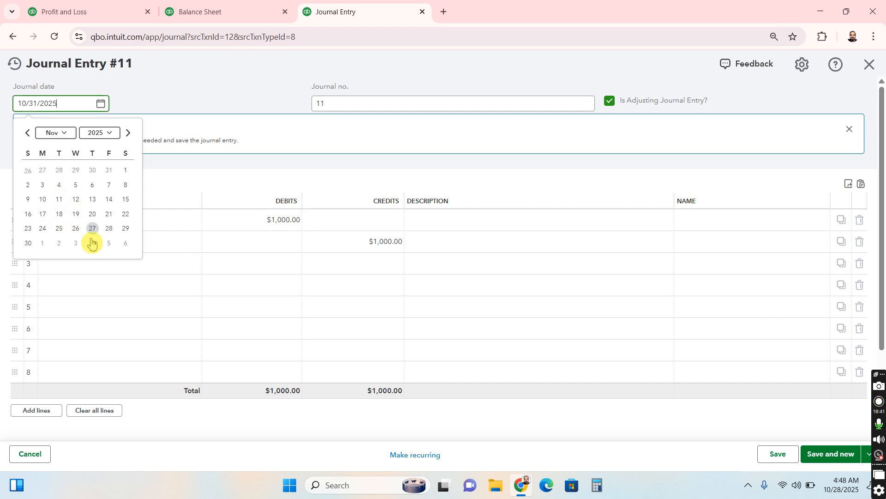
pyautogui.click(27, 243)
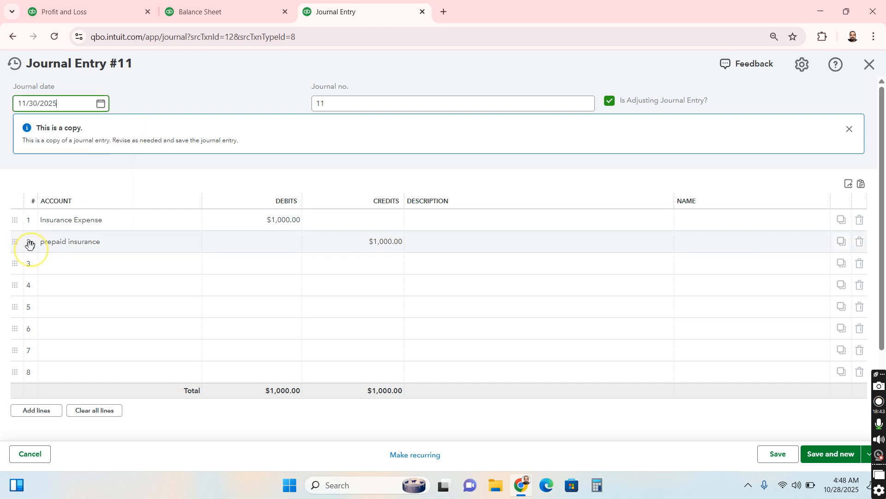
pyautogui.click(783, 457)
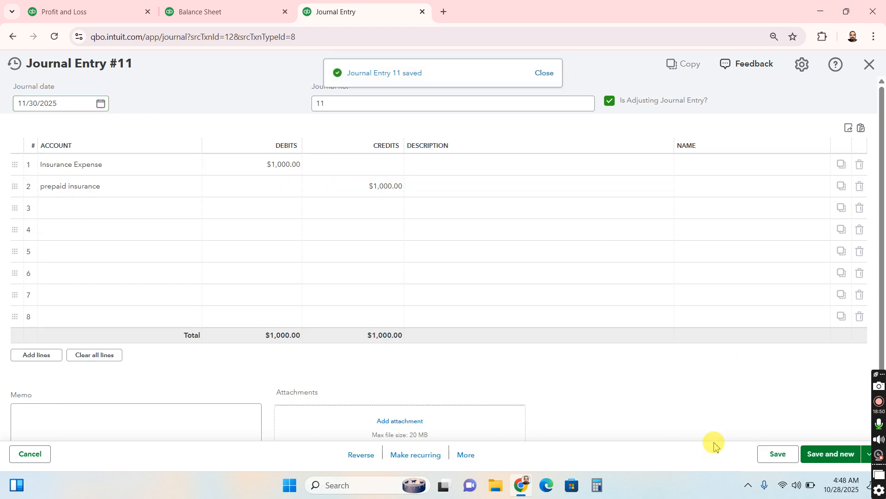
# Copy the November adjusting entry and save the copy with the journal date 12/31/2025
pyautogui.click(466, 455)
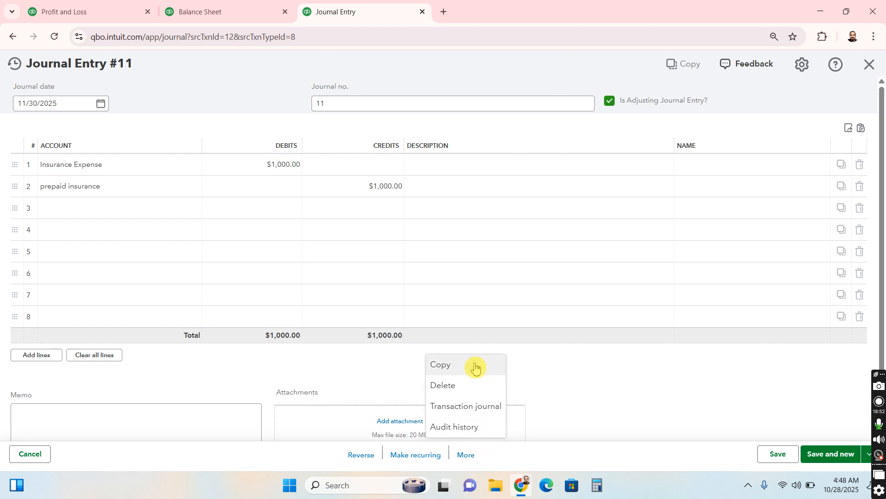
pyautogui.click(475, 366)
pyautogui.click(100, 104)
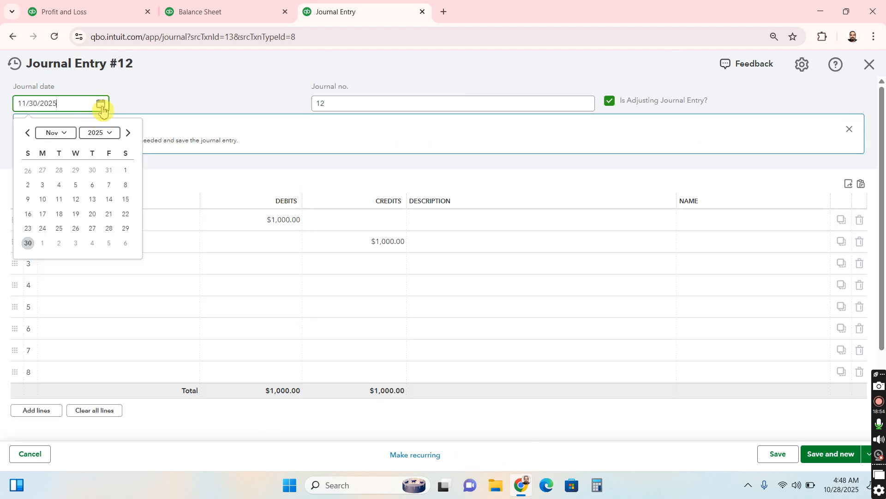
pyautogui.click(65, 133)
pyautogui.click(58, 216)
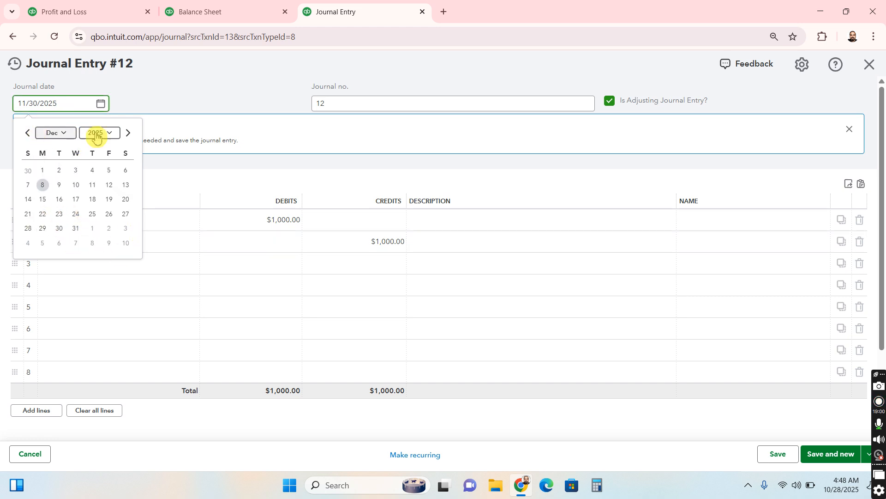
pyautogui.click(76, 227)
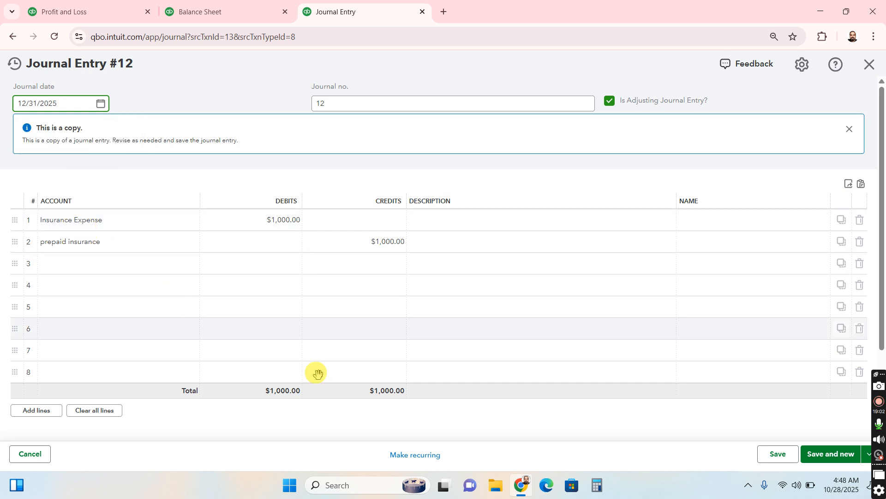
pyautogui.click(789, 453)
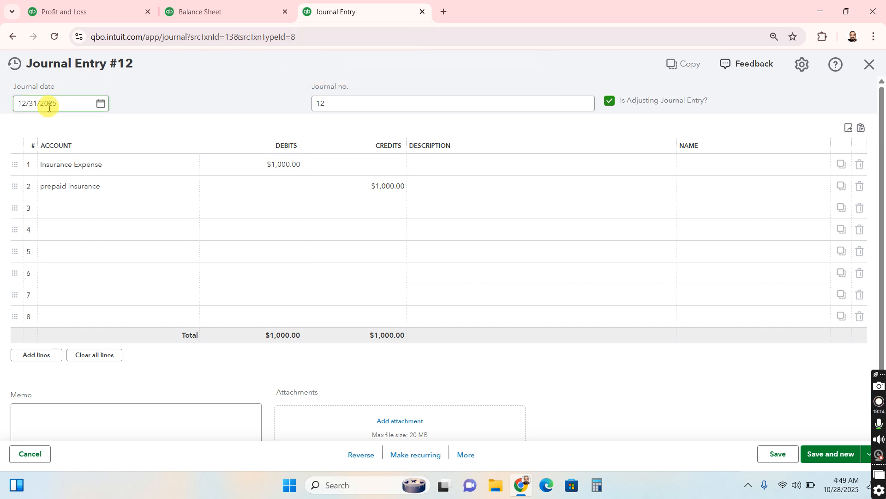
# Close the journal entry page and rerun the Balance Sheet with the end date 12/31/2025
pyautogui.click(423, 12)
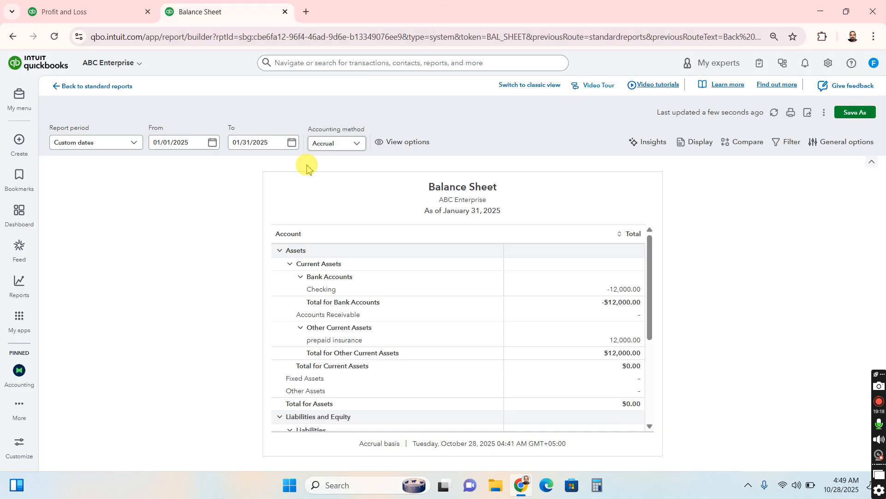
pyautogui.click(291, 147)
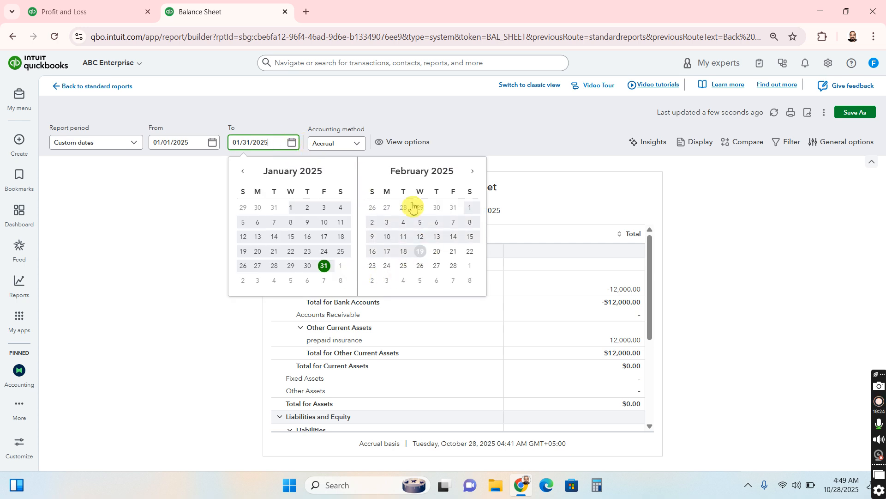
pyautogui.tripleClick(275, 141)
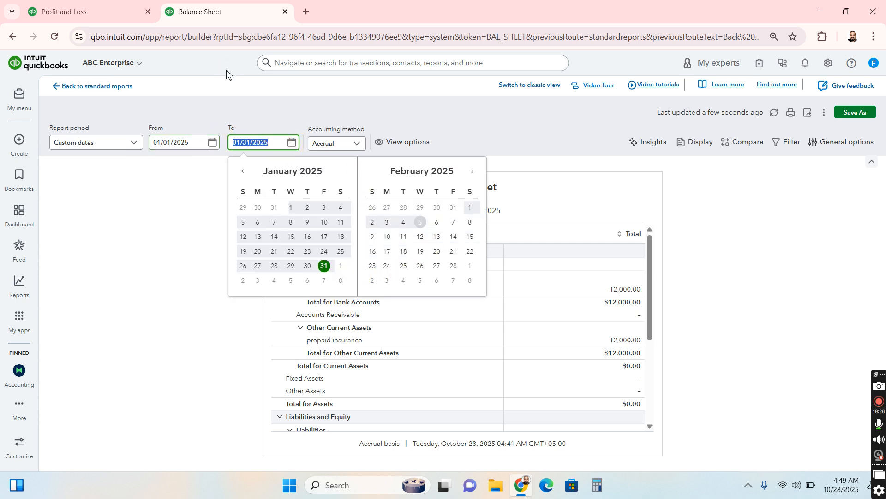
pyautogui.write('12/31/')
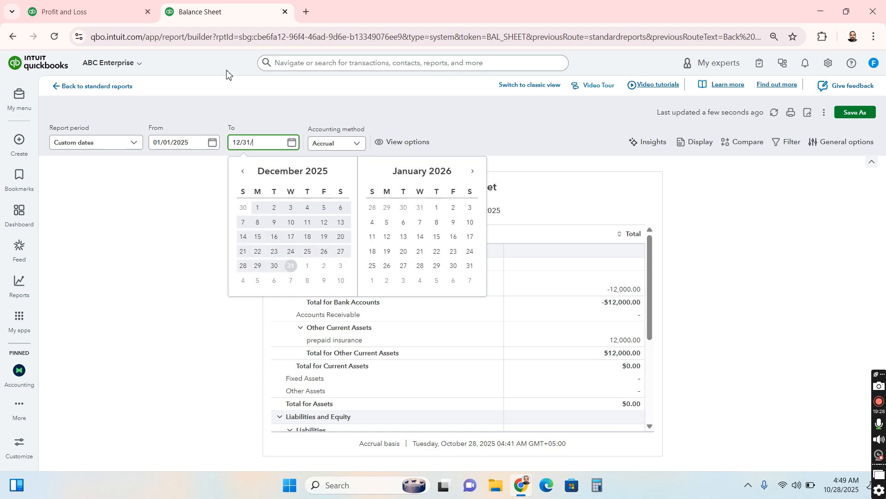
pyautogui.press('Return')
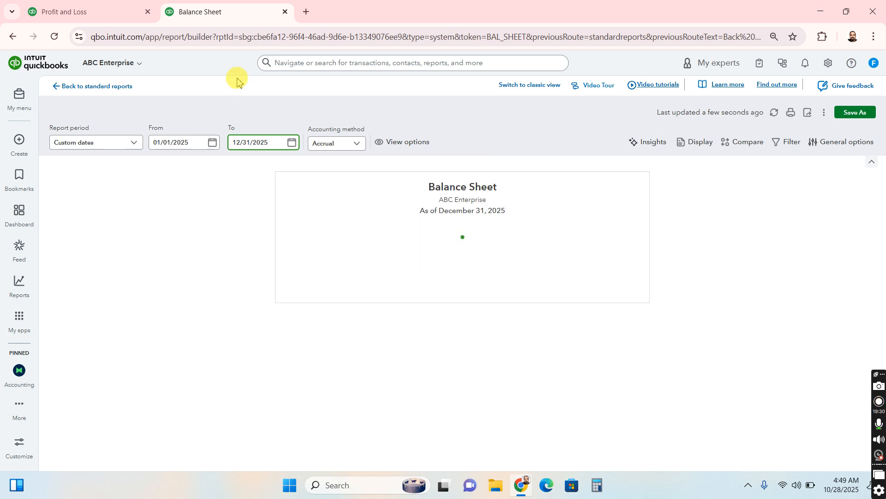
# Rerun the Profit and Loss report with the end date 12/31/2025 and compare its insurance expense with prepaid insurance on the Balance Sheet
pyautogui.click(98, 13)
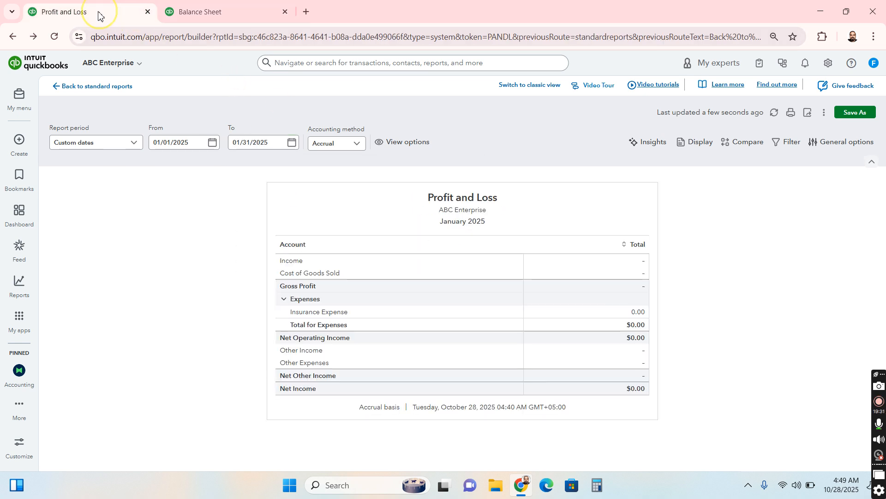
pyautogui.click(285, 148)
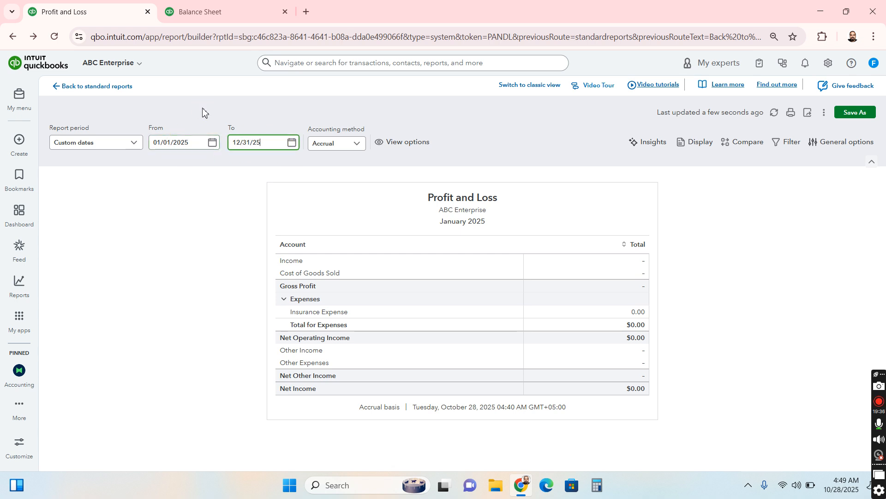
pyautogui.press('Return')
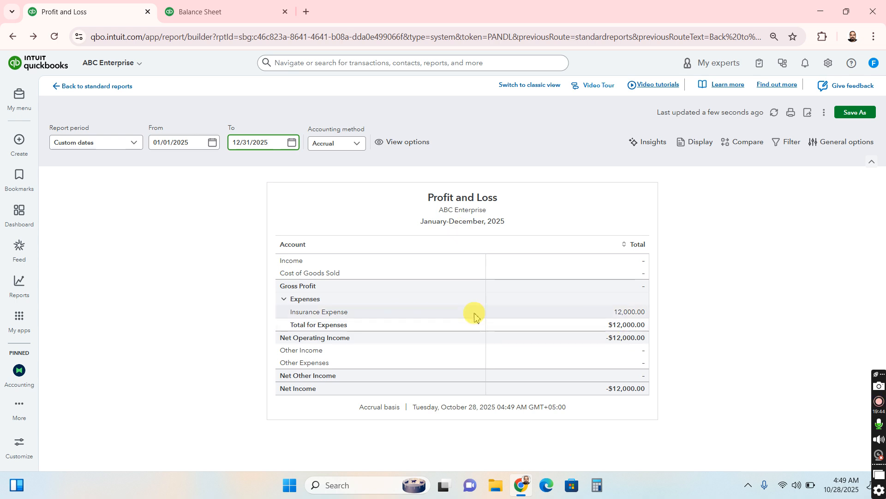
pyautogui.click(619, 342)
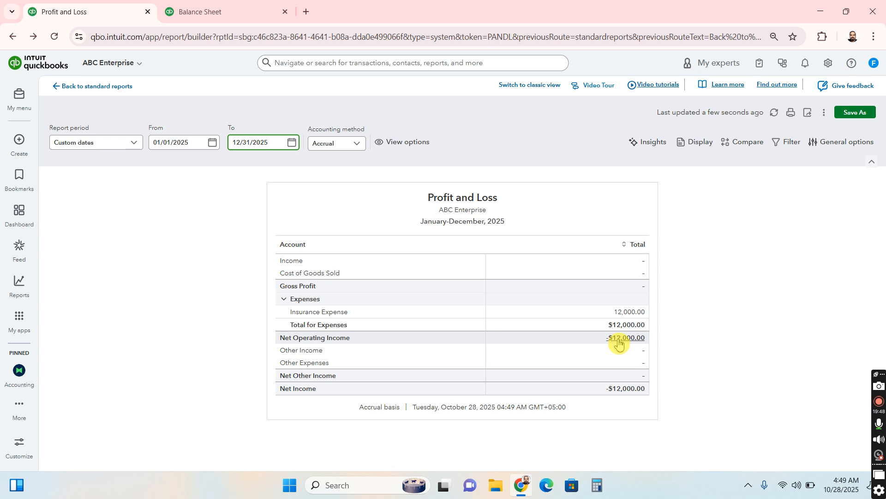
pyautogui.click(257, 7)
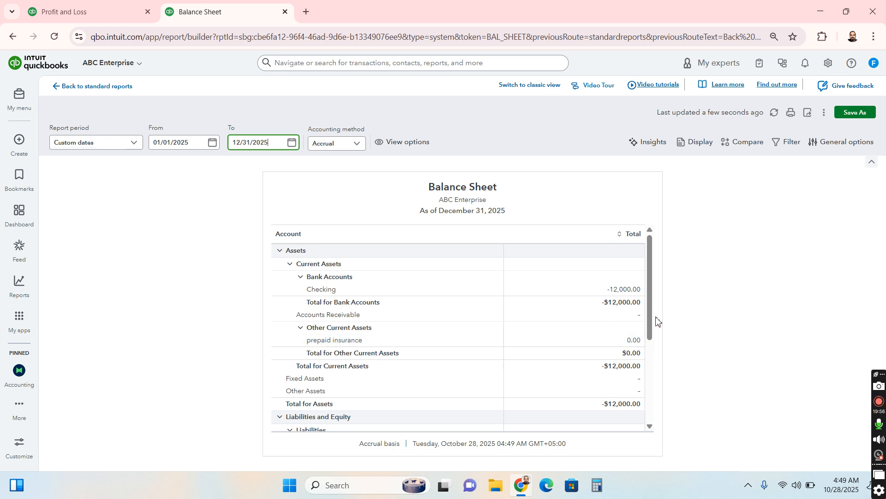
pyautogui.click(65, 6)
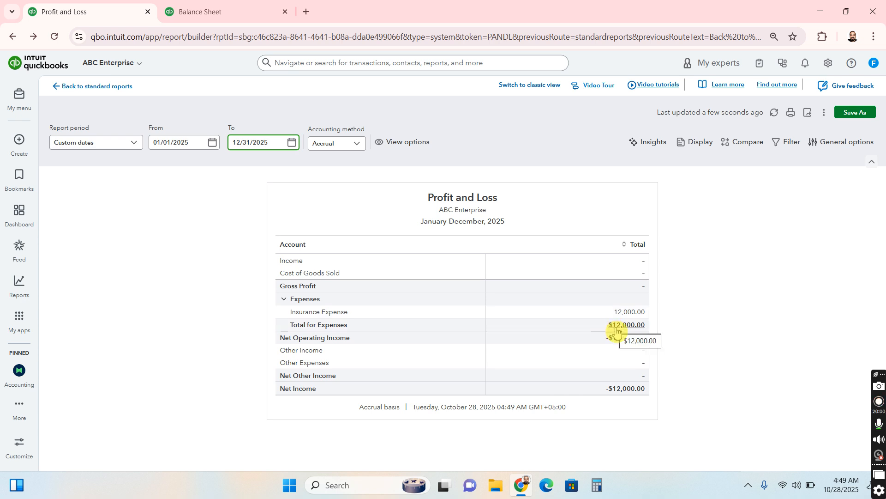
# Rerun the Profit and Loss report with the end date 01/31/2025 to check January's insurance expense
pyautogui.hotkey('ctrl', 'a')
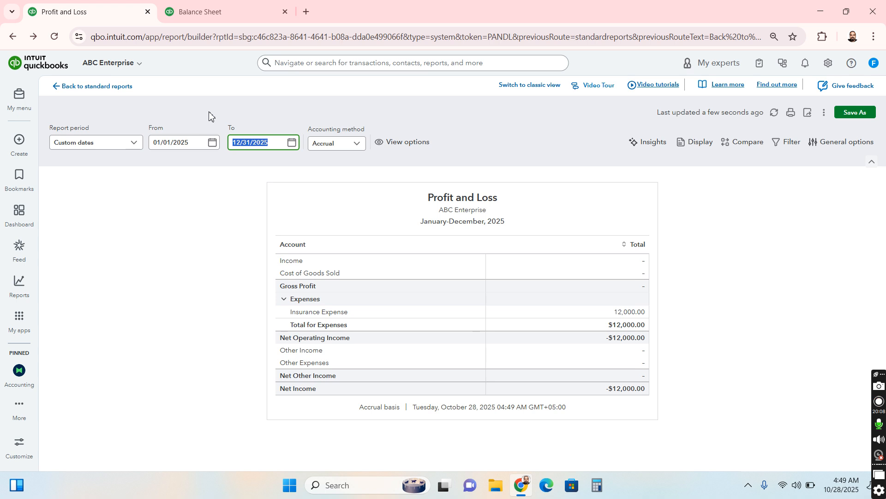
pyautogui.write('31/25')
pyautogui.press('Return')
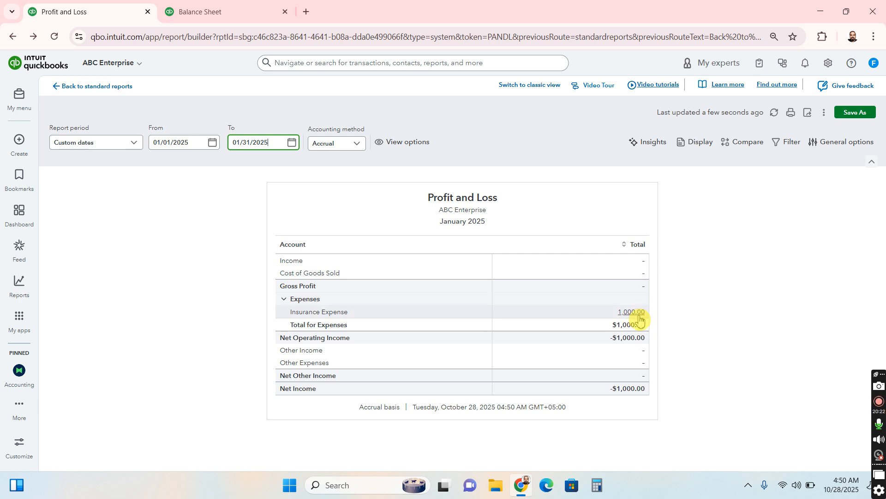
pyautogui.click(601, 308)
pyautogui.click(600, 308)
pyautogui.click(801, 424)
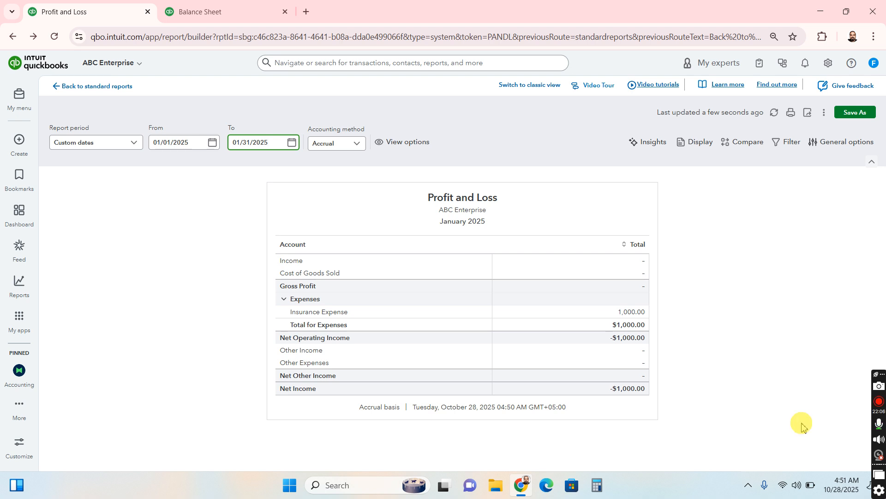